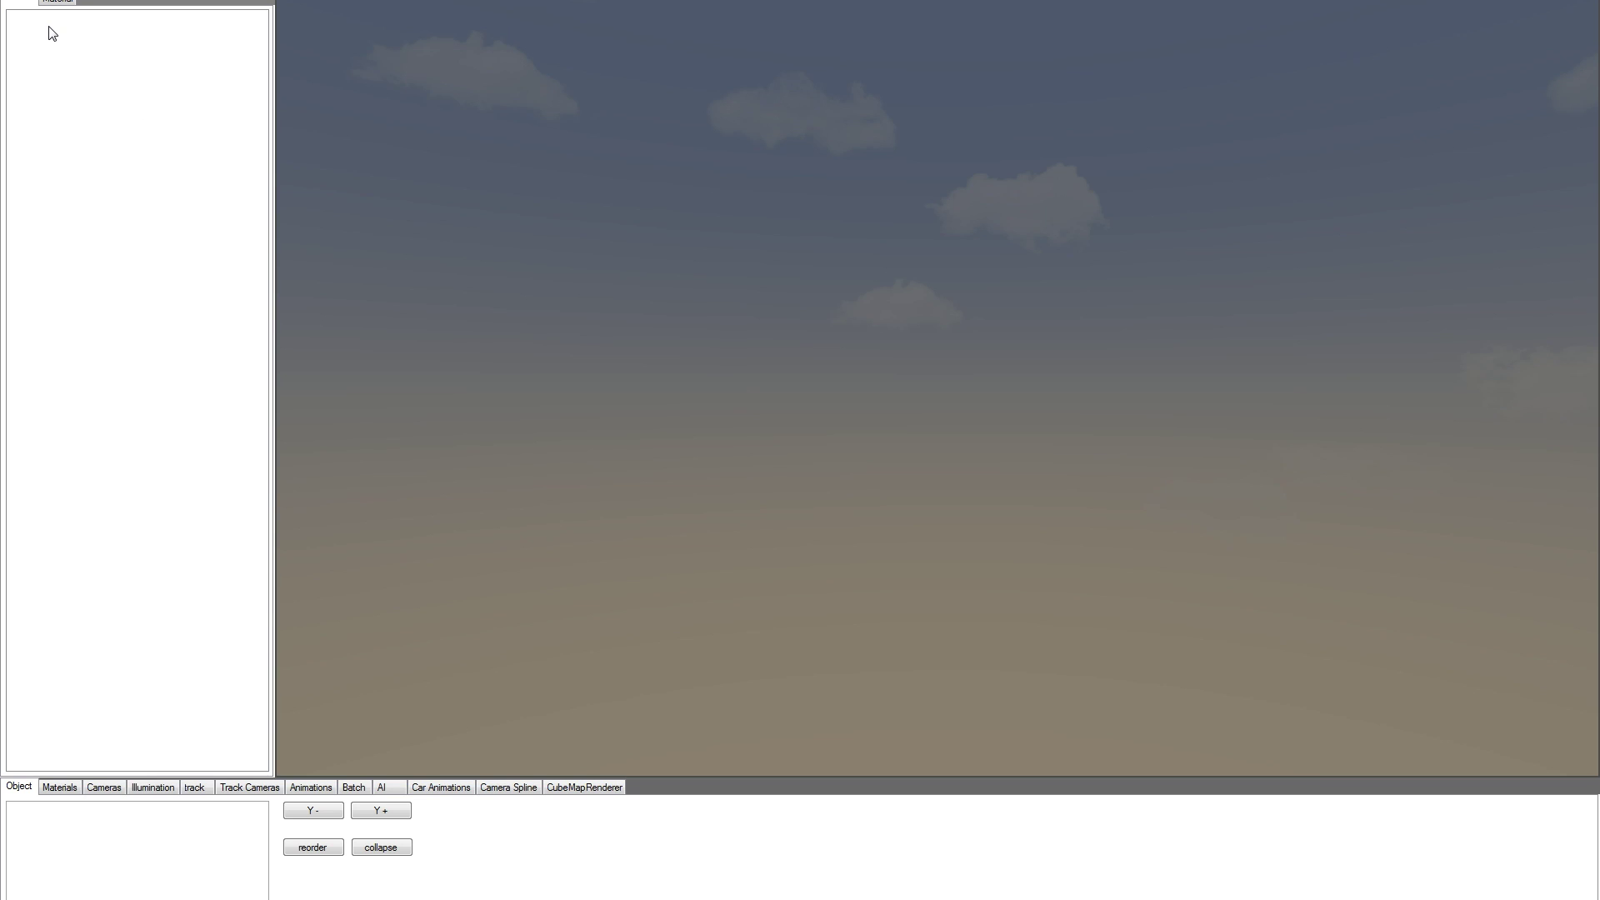
- Open the FBX model newbury-demo.FBX from the newbury folder
click(17, 0)
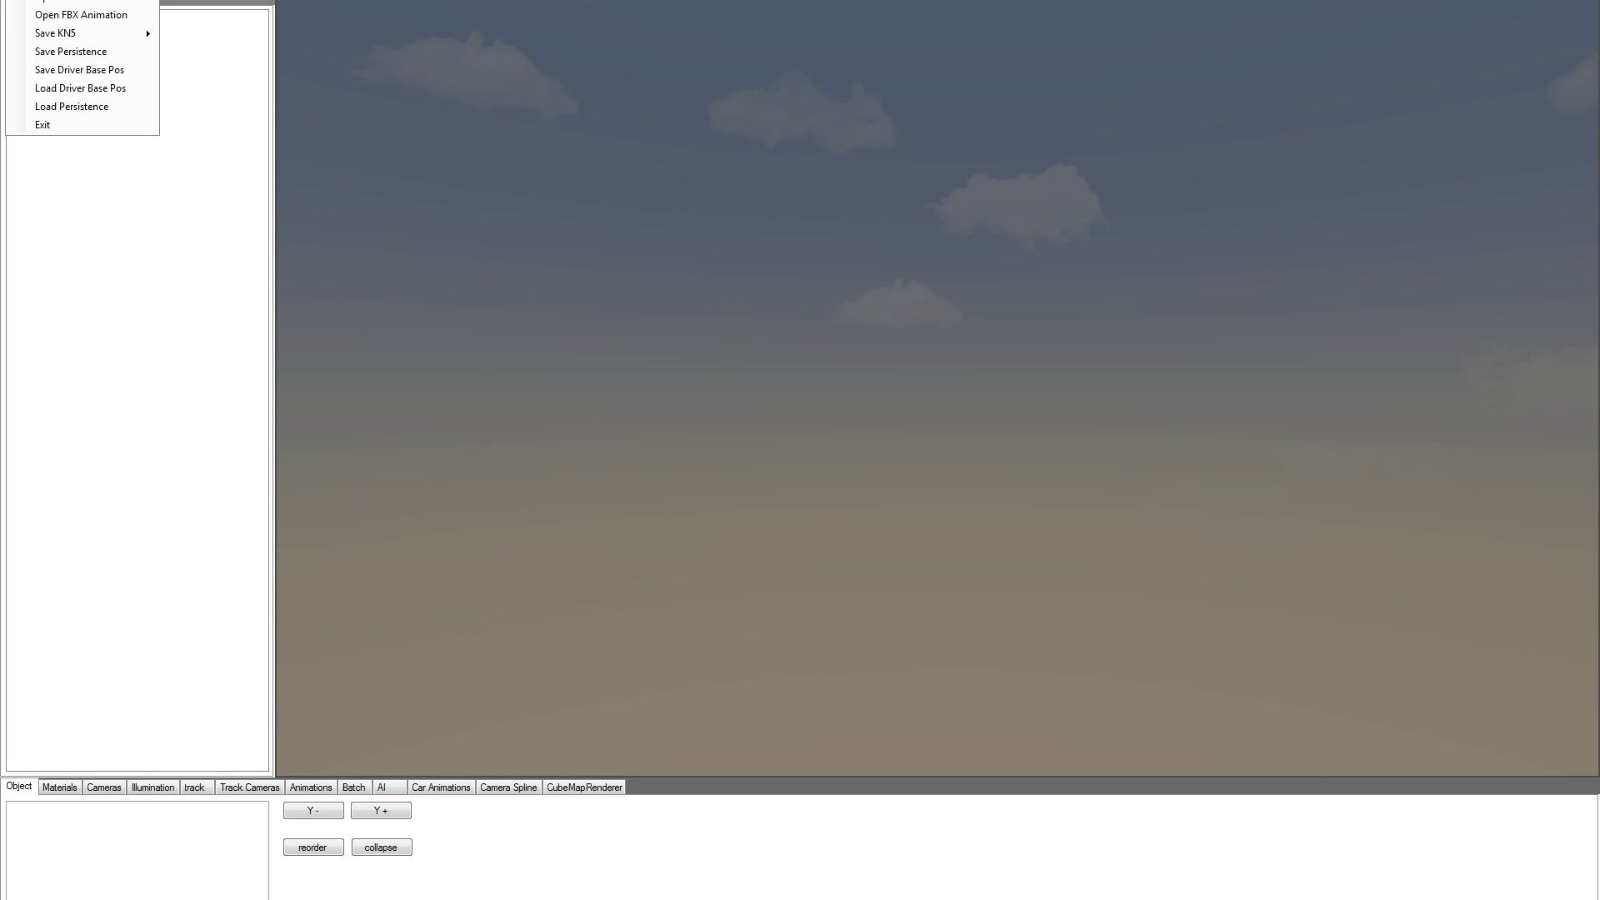
click(47, 3)
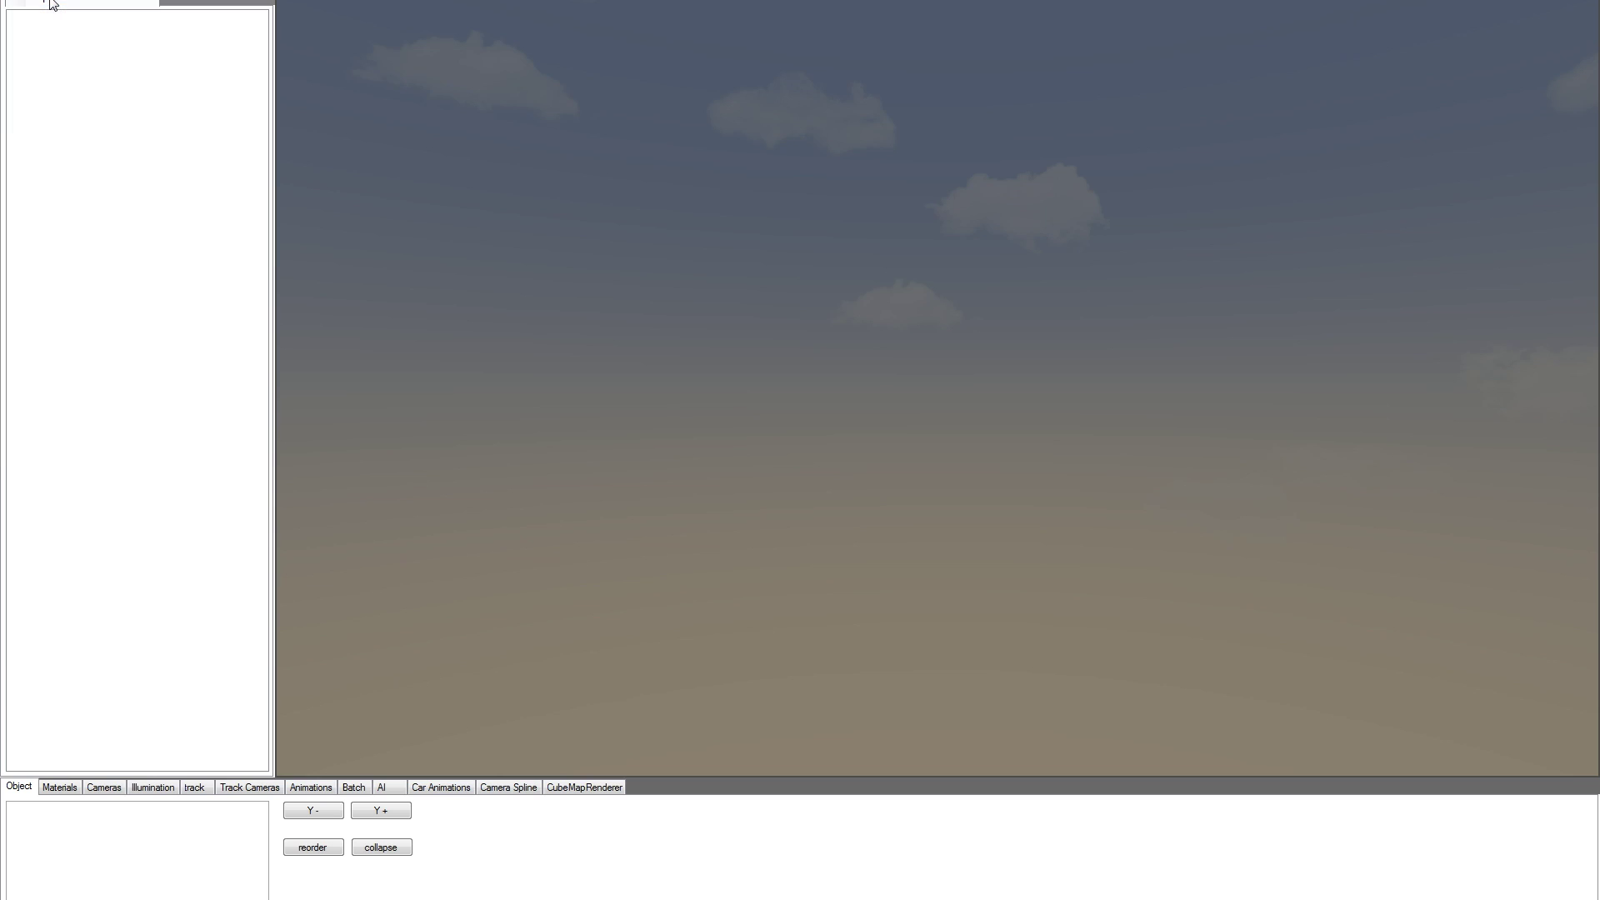
click(121, 103)
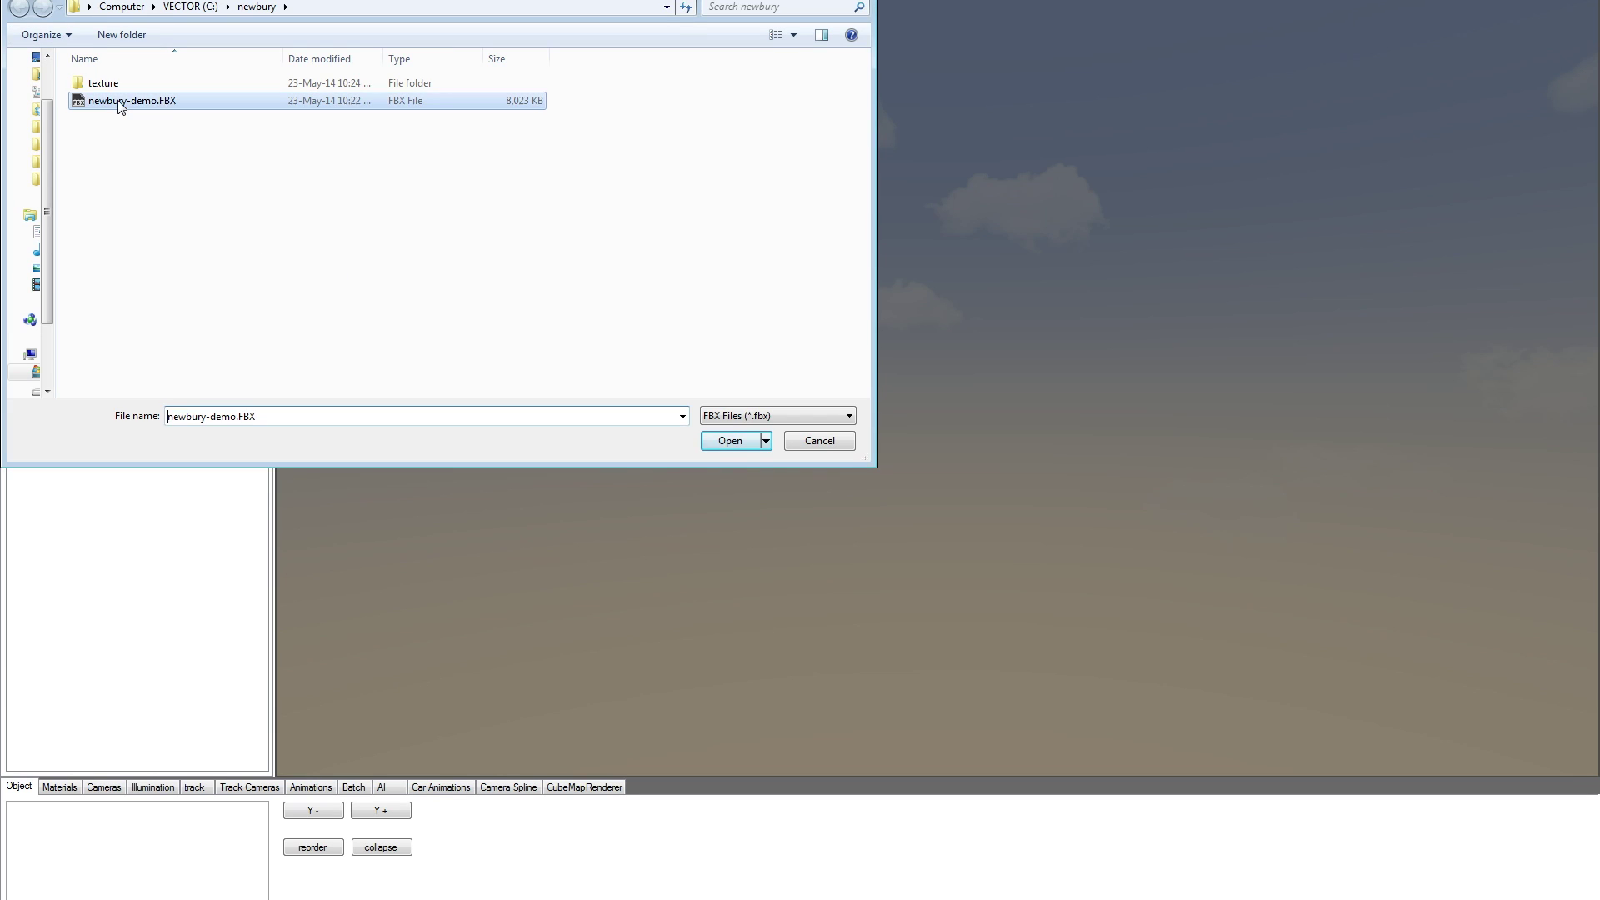
click(730, 441)
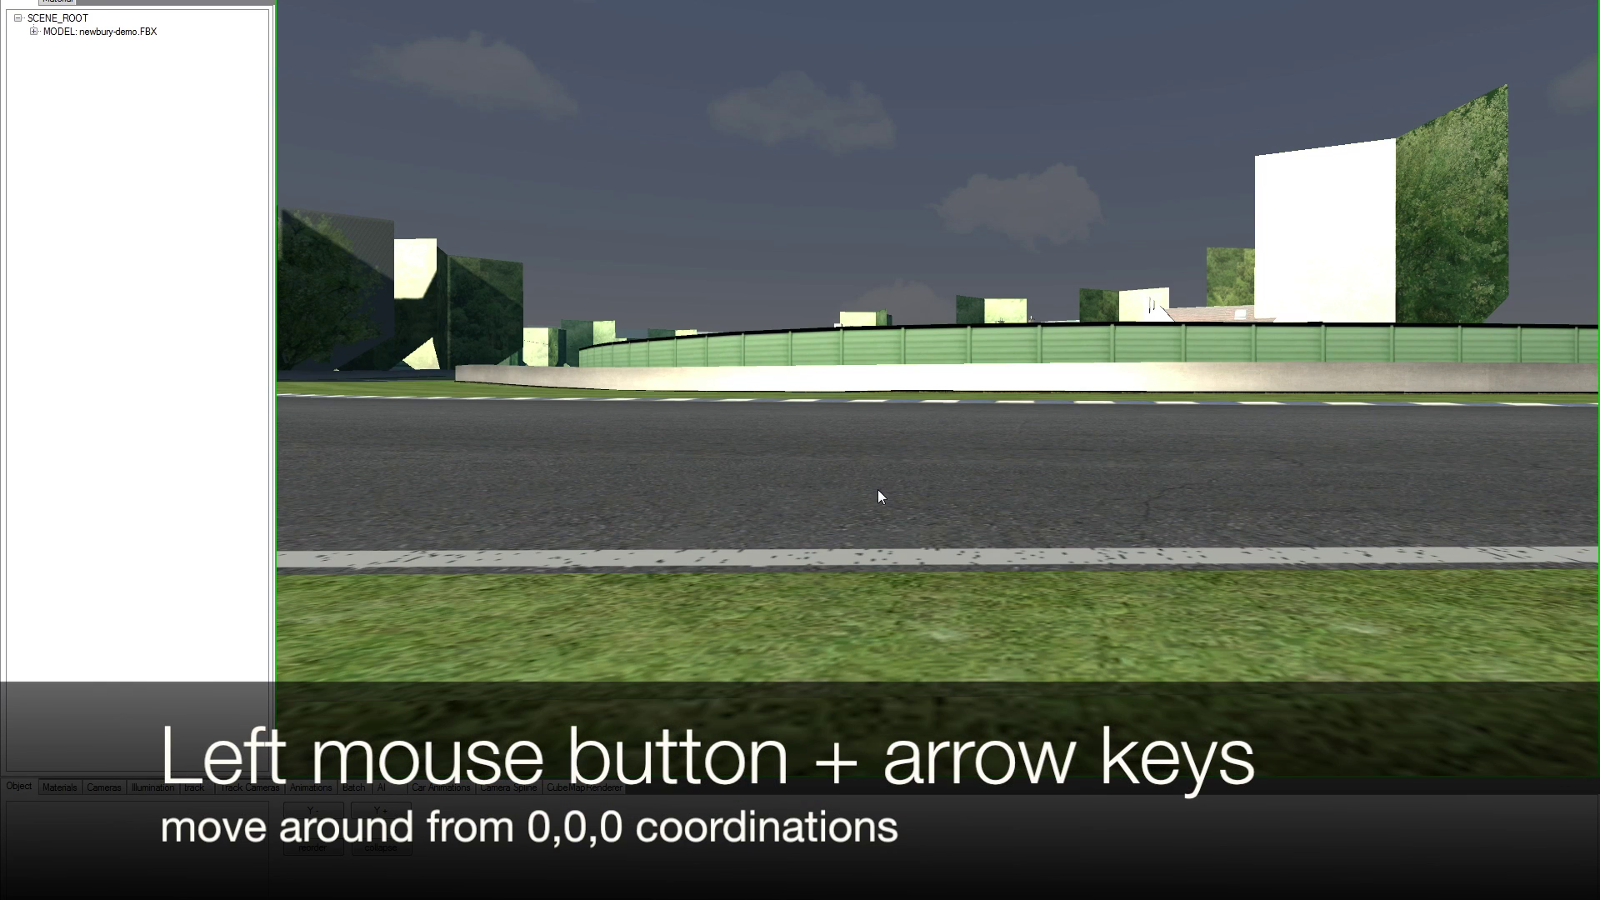
- Look around the loaded track from its origin, moving forward and backward between the asphalt and the green trackside fence
drag(878, 490, 910, 473)
key(Up)
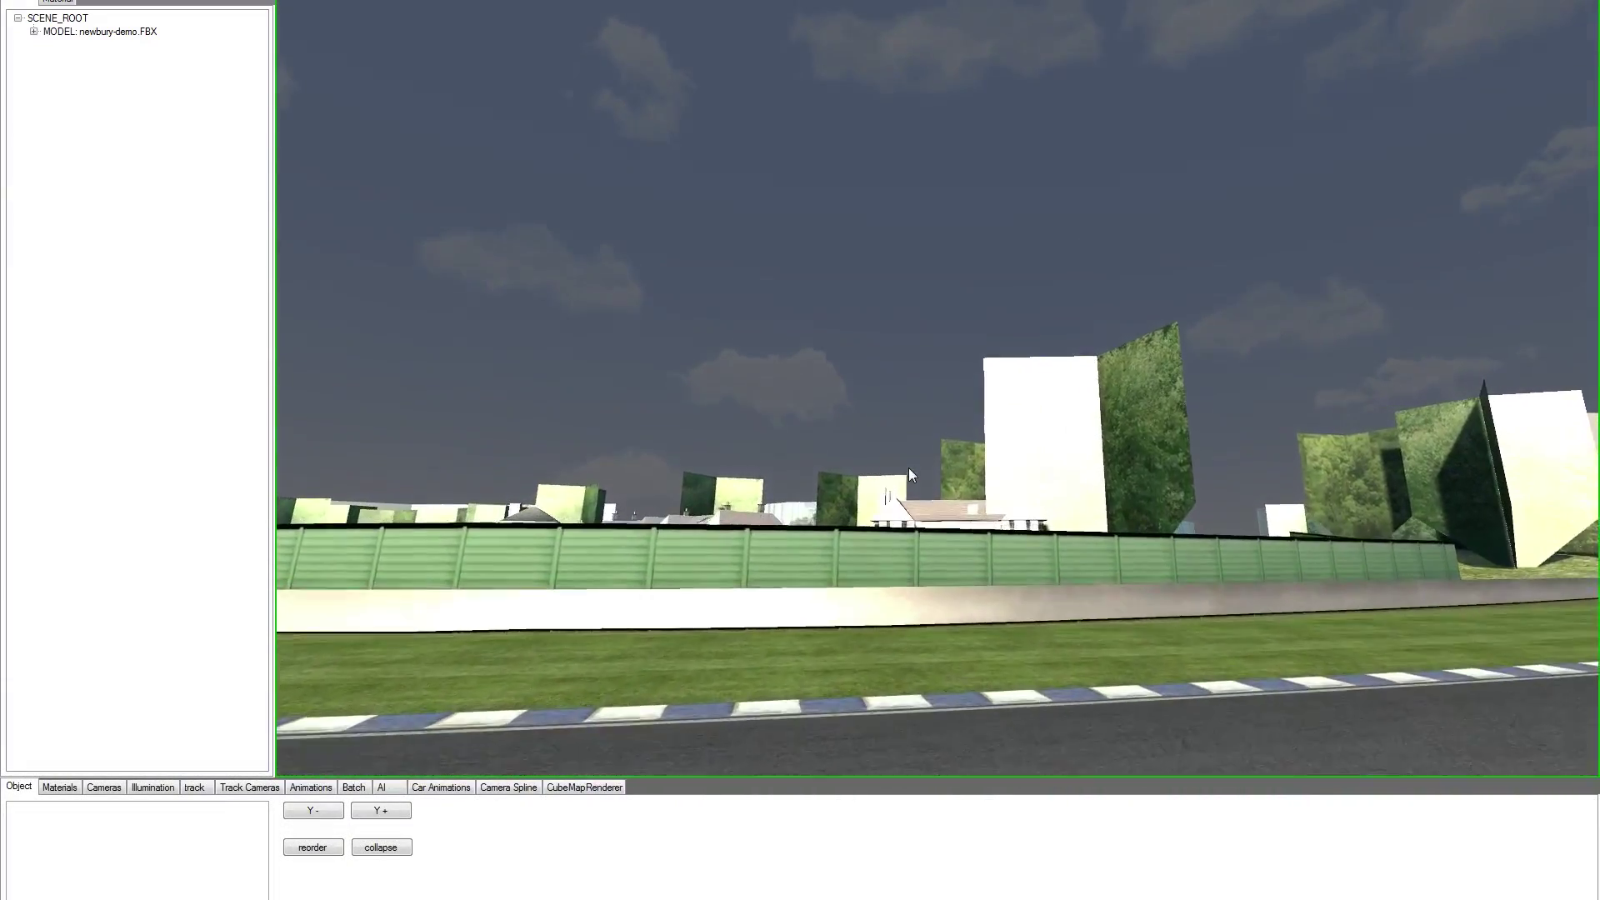
key(Down)
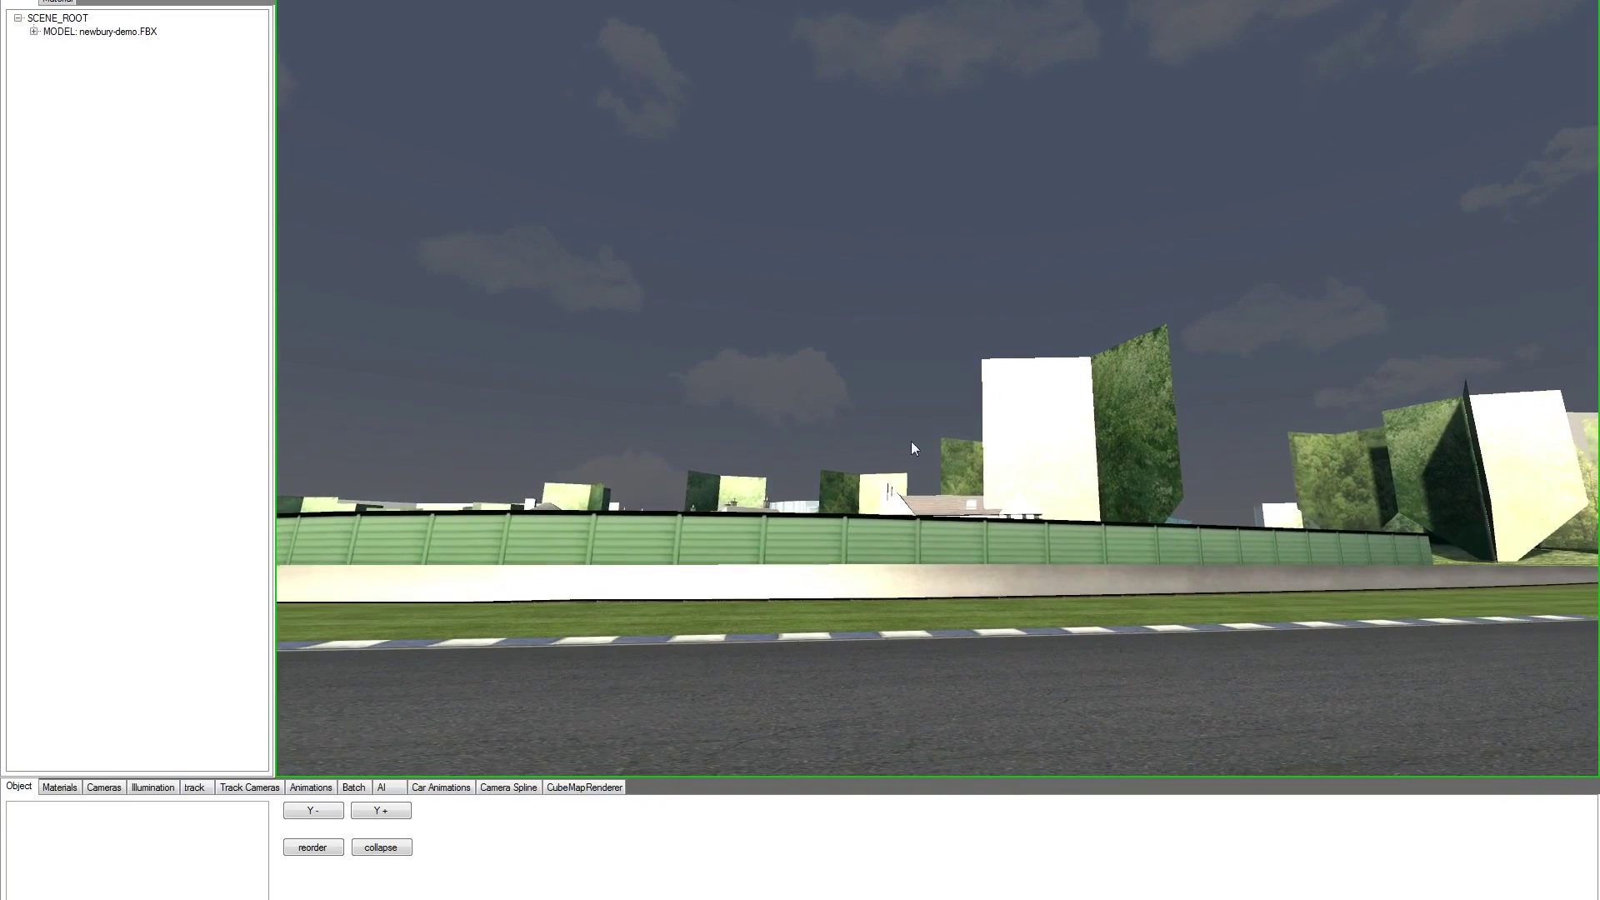
drag(908, 389, 906, 387)
key(w)
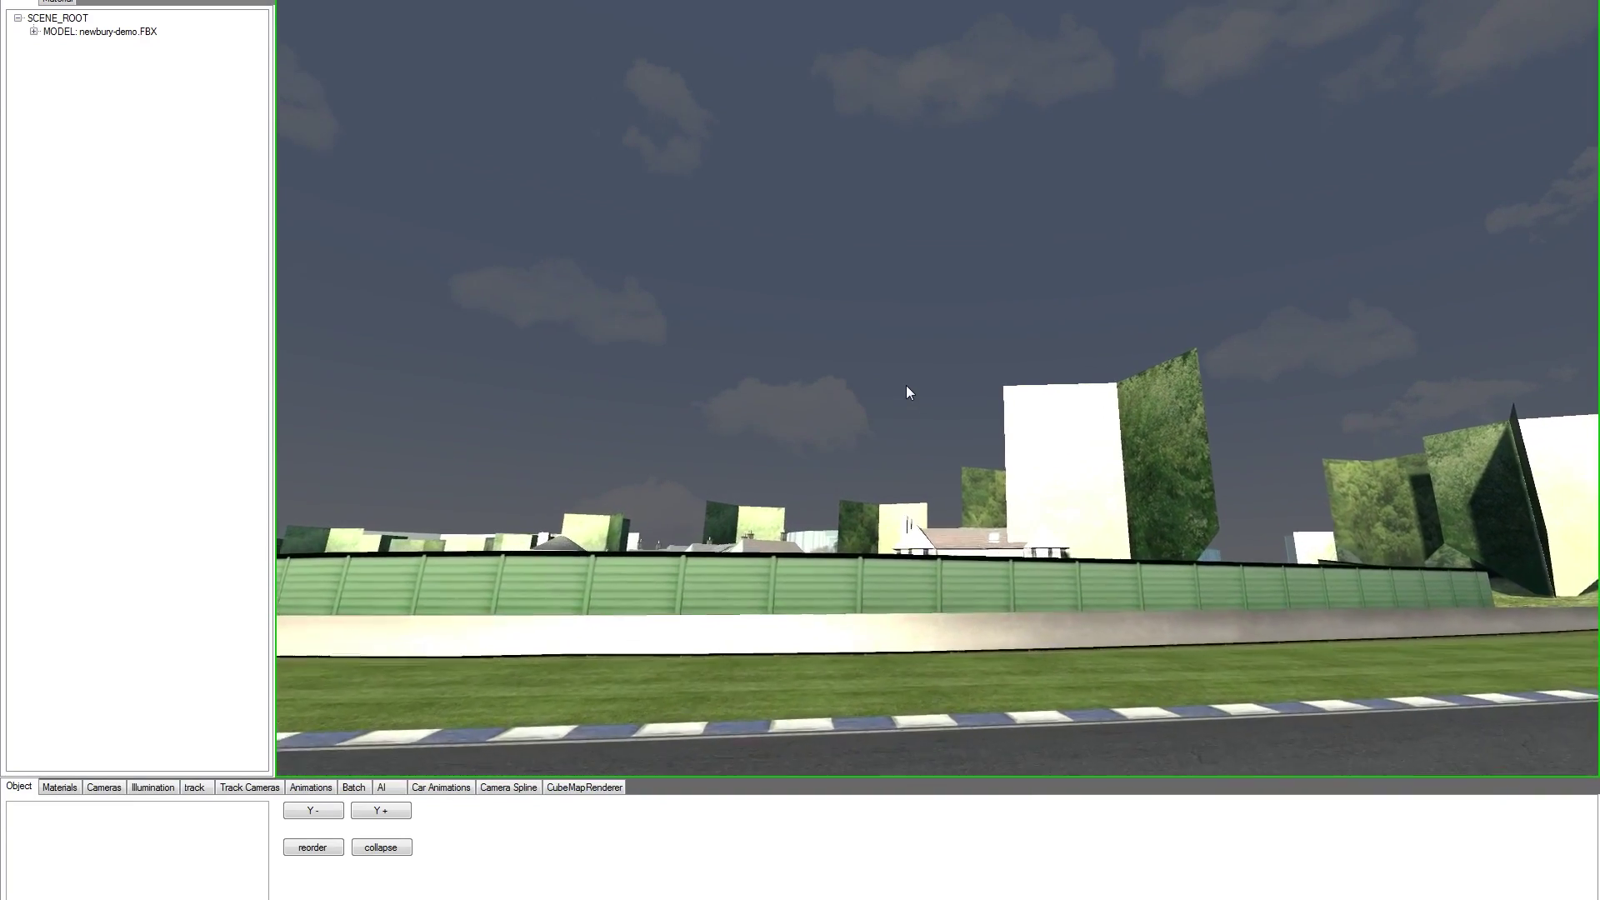
key(w)
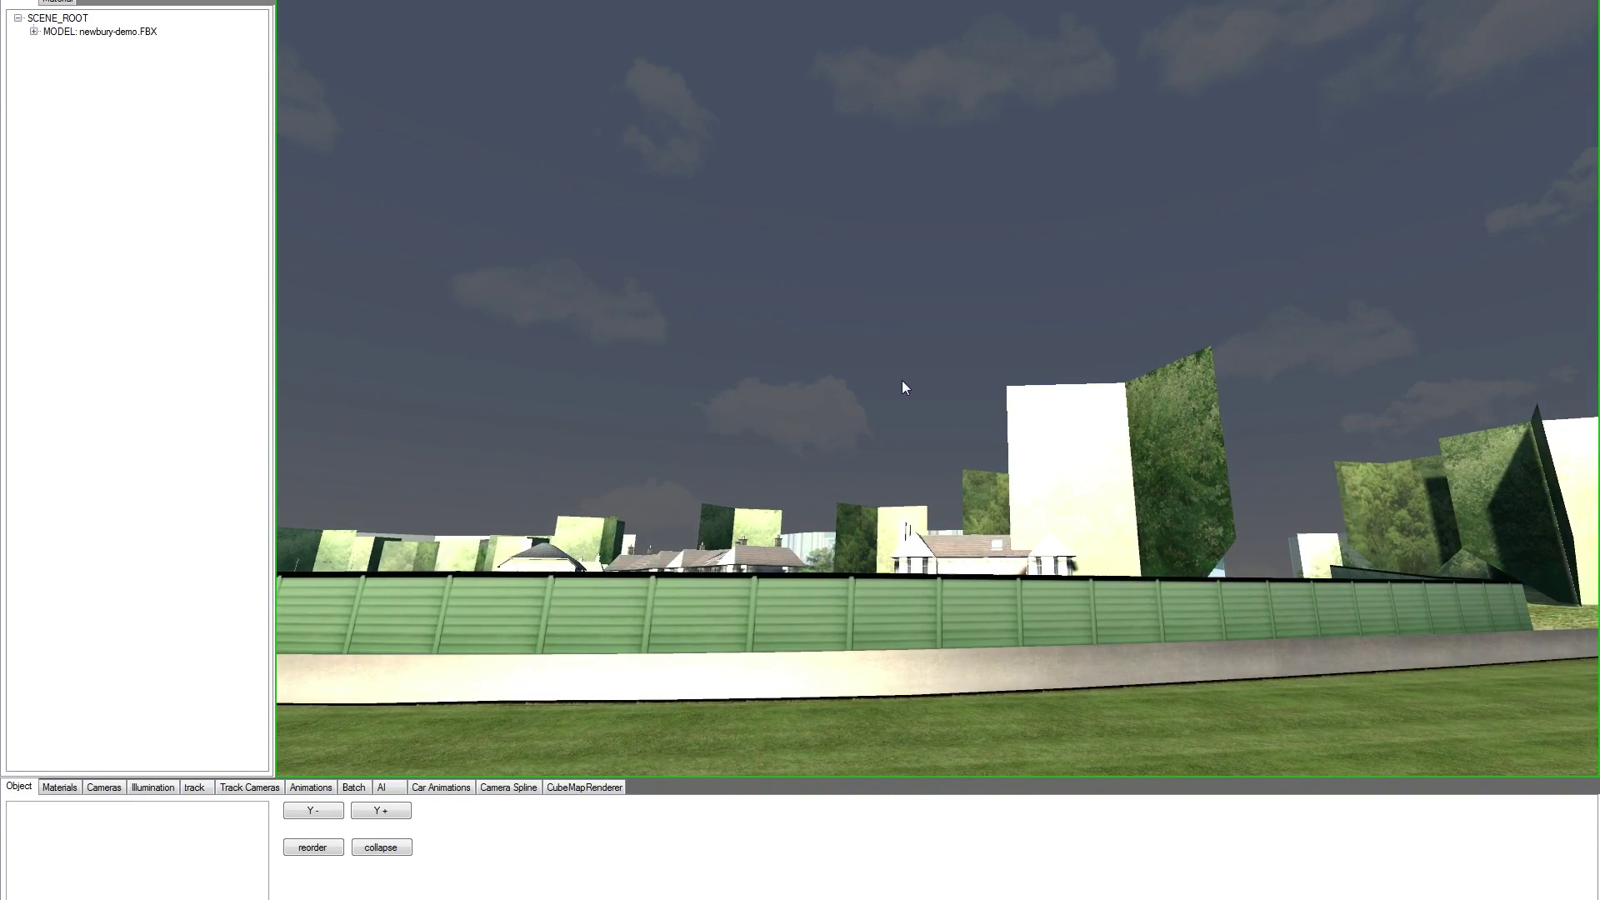
key(s)
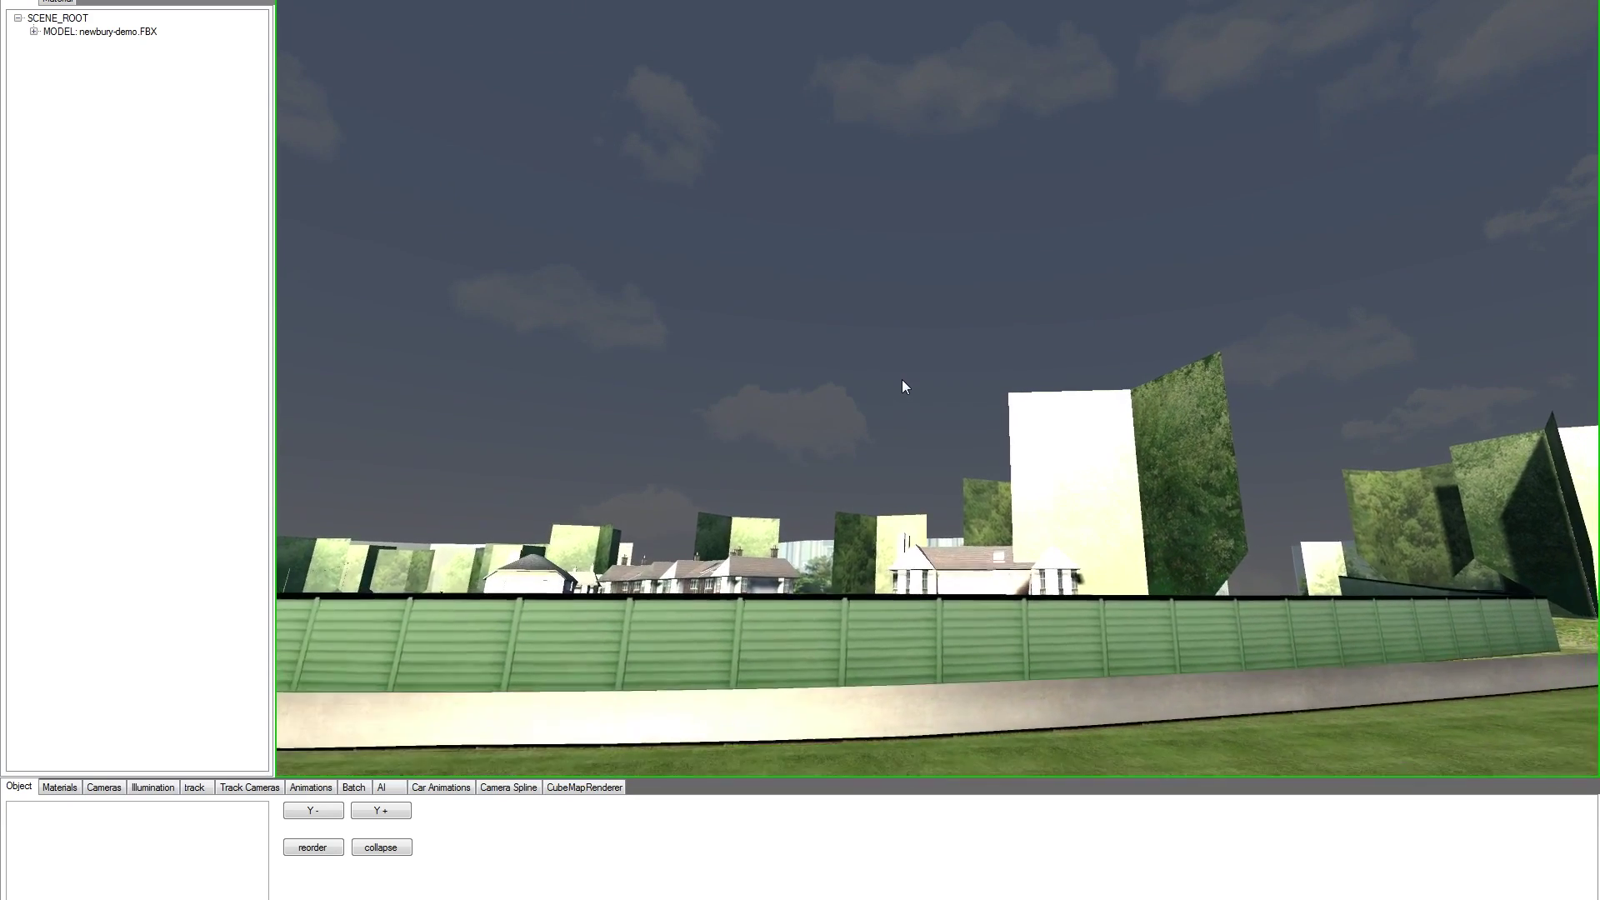
key(Up)
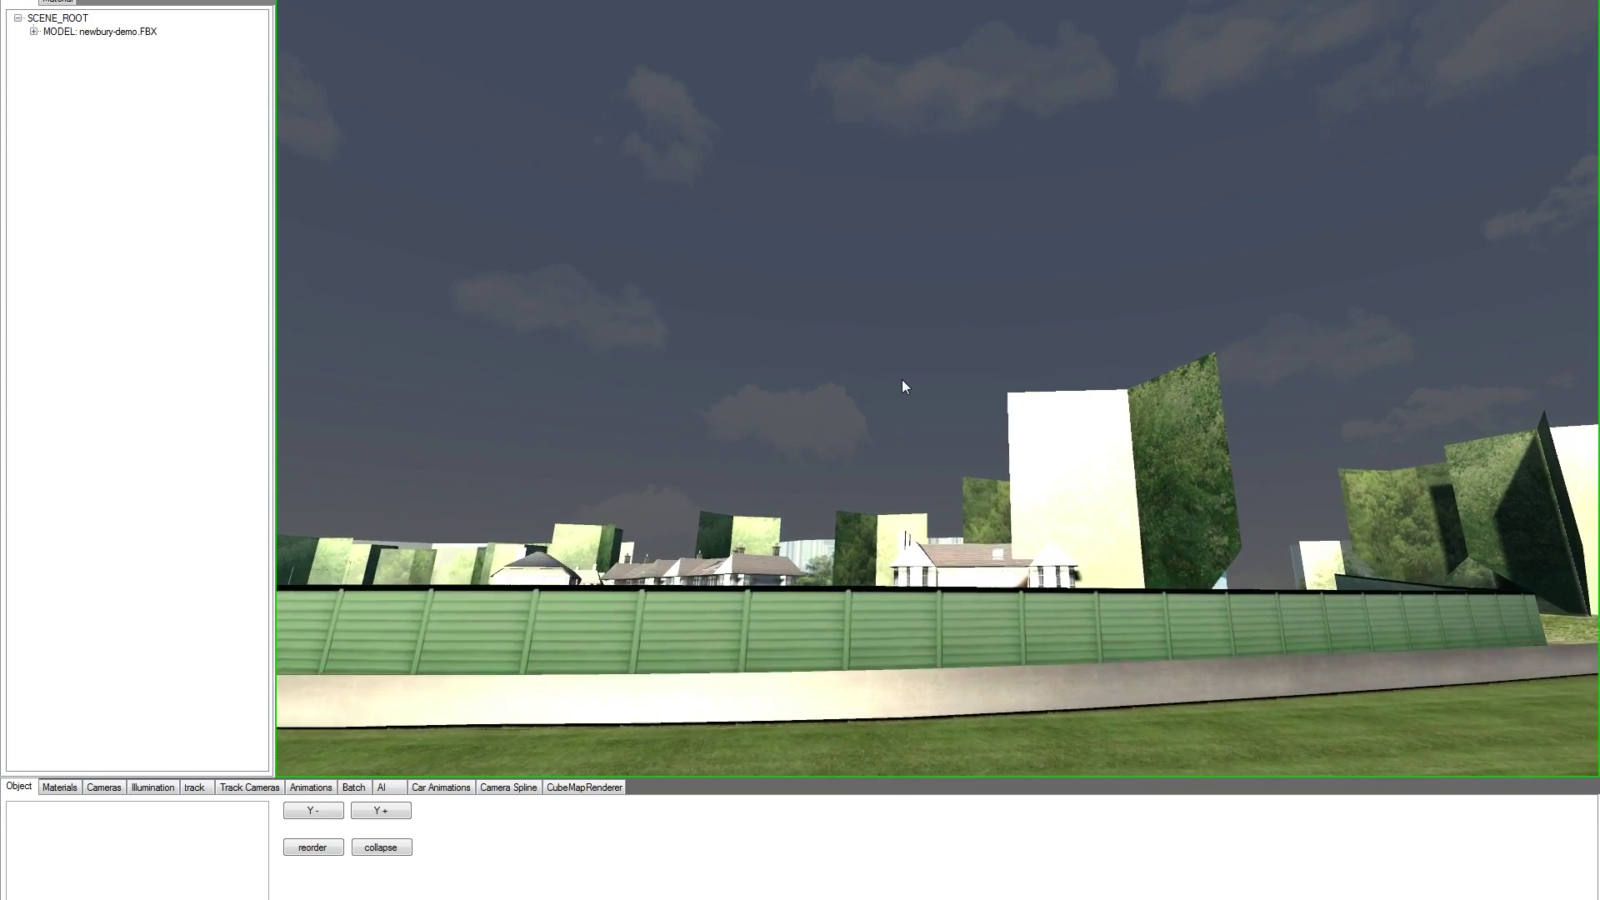
key(Down)
- Examine the kerb, fence and houses while shifting the camera sideways and vertically
right_drag(901, 378, 889, 408)
key(Left)
key(Left)
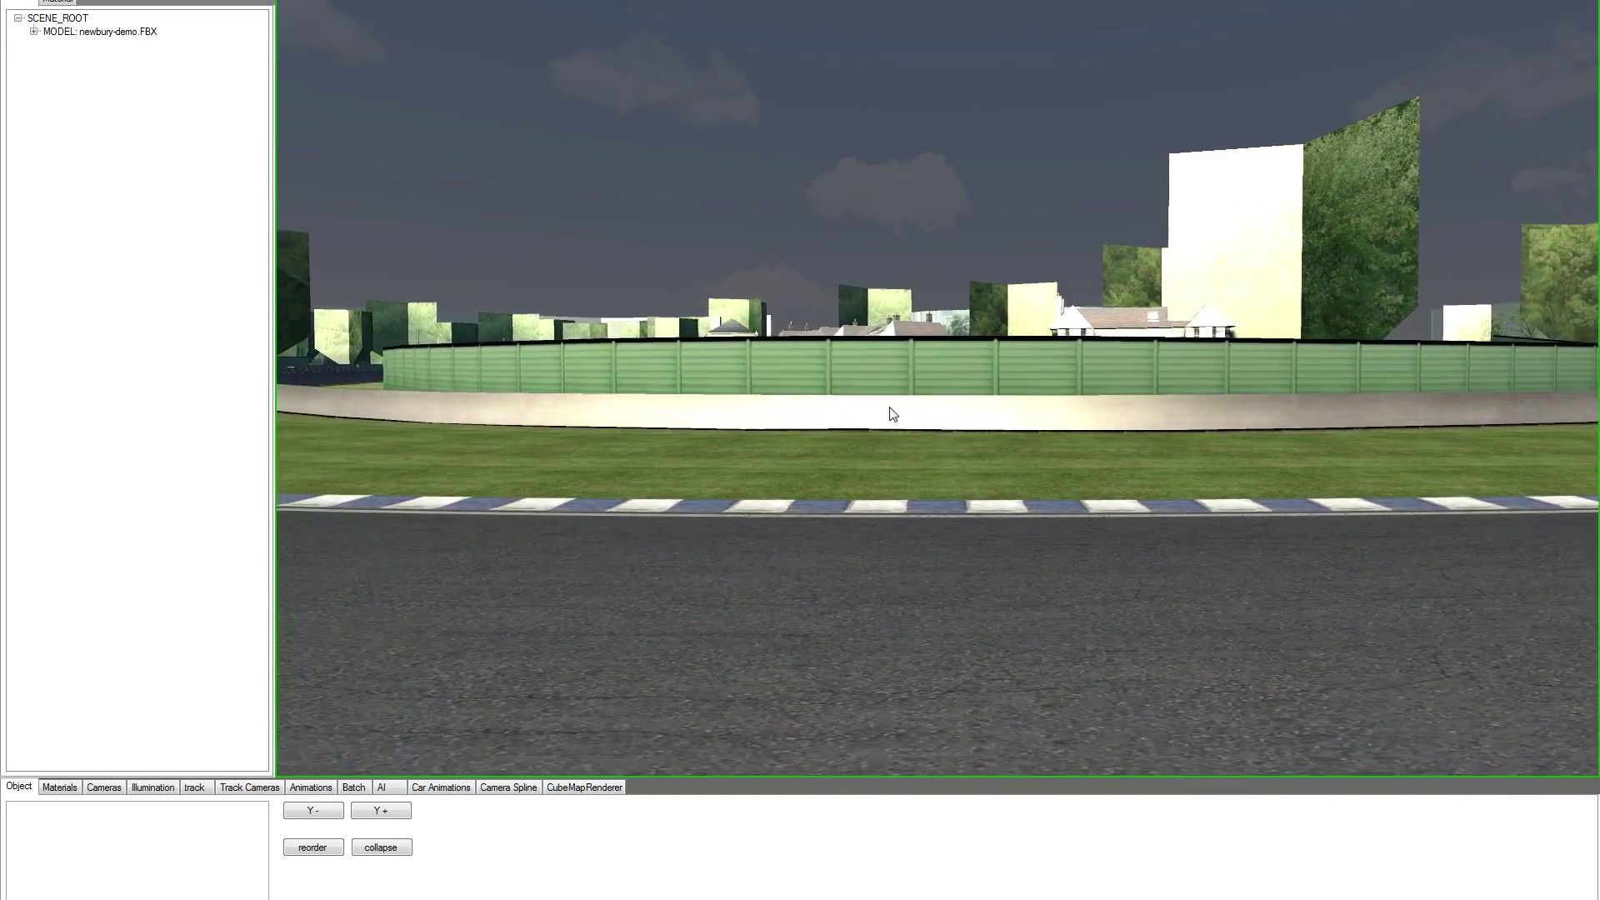
key(Right)
key(Right)
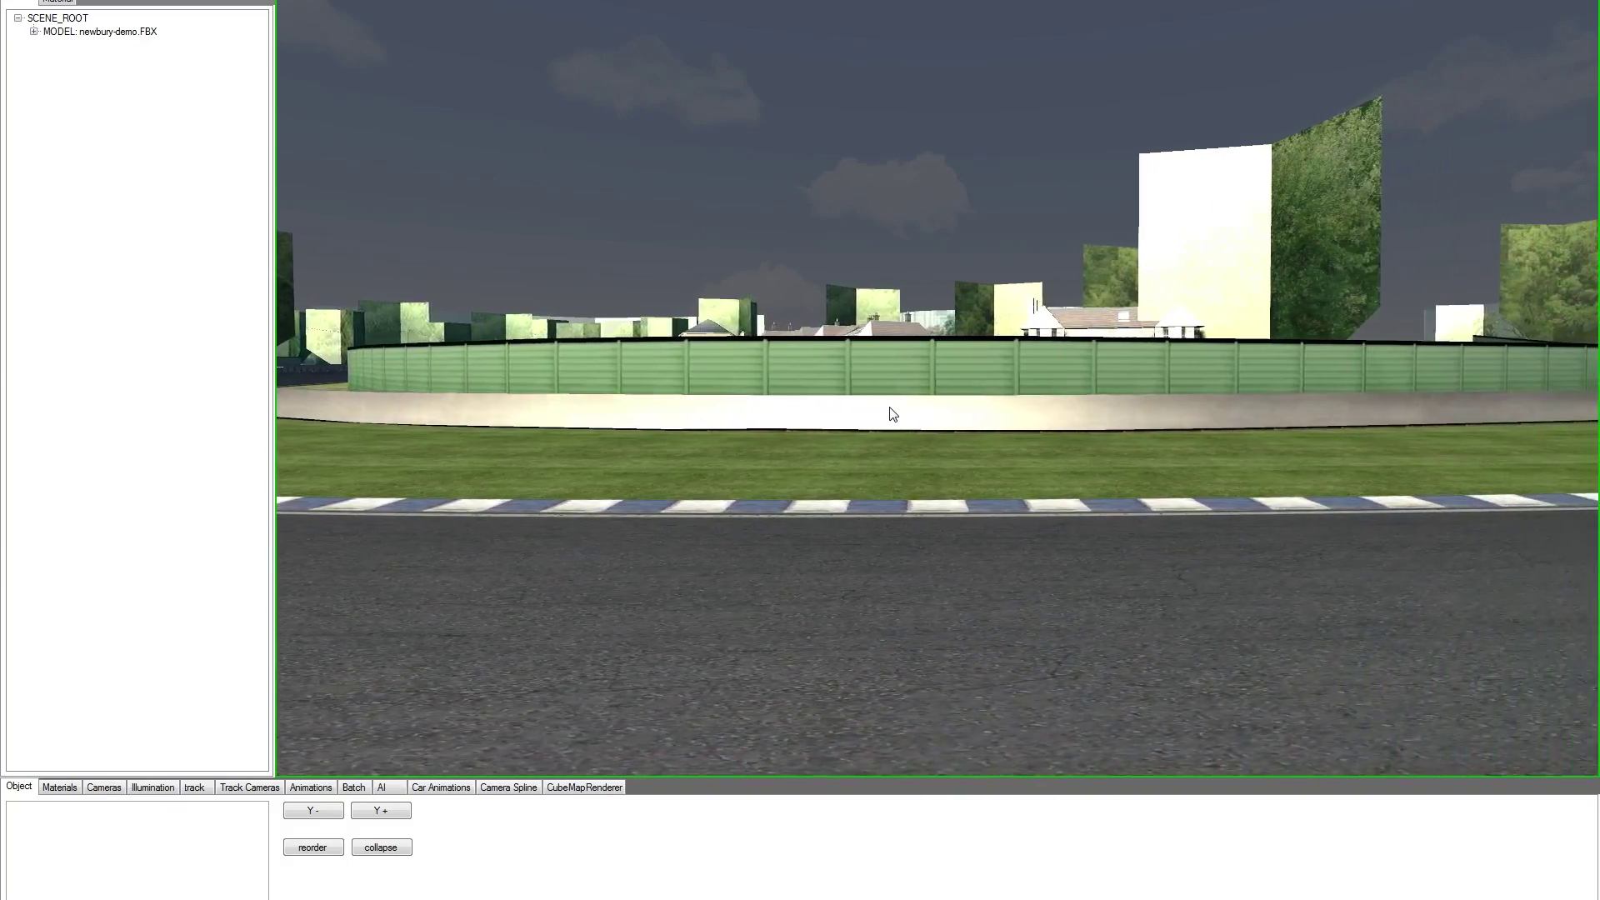
key(Page_Up)
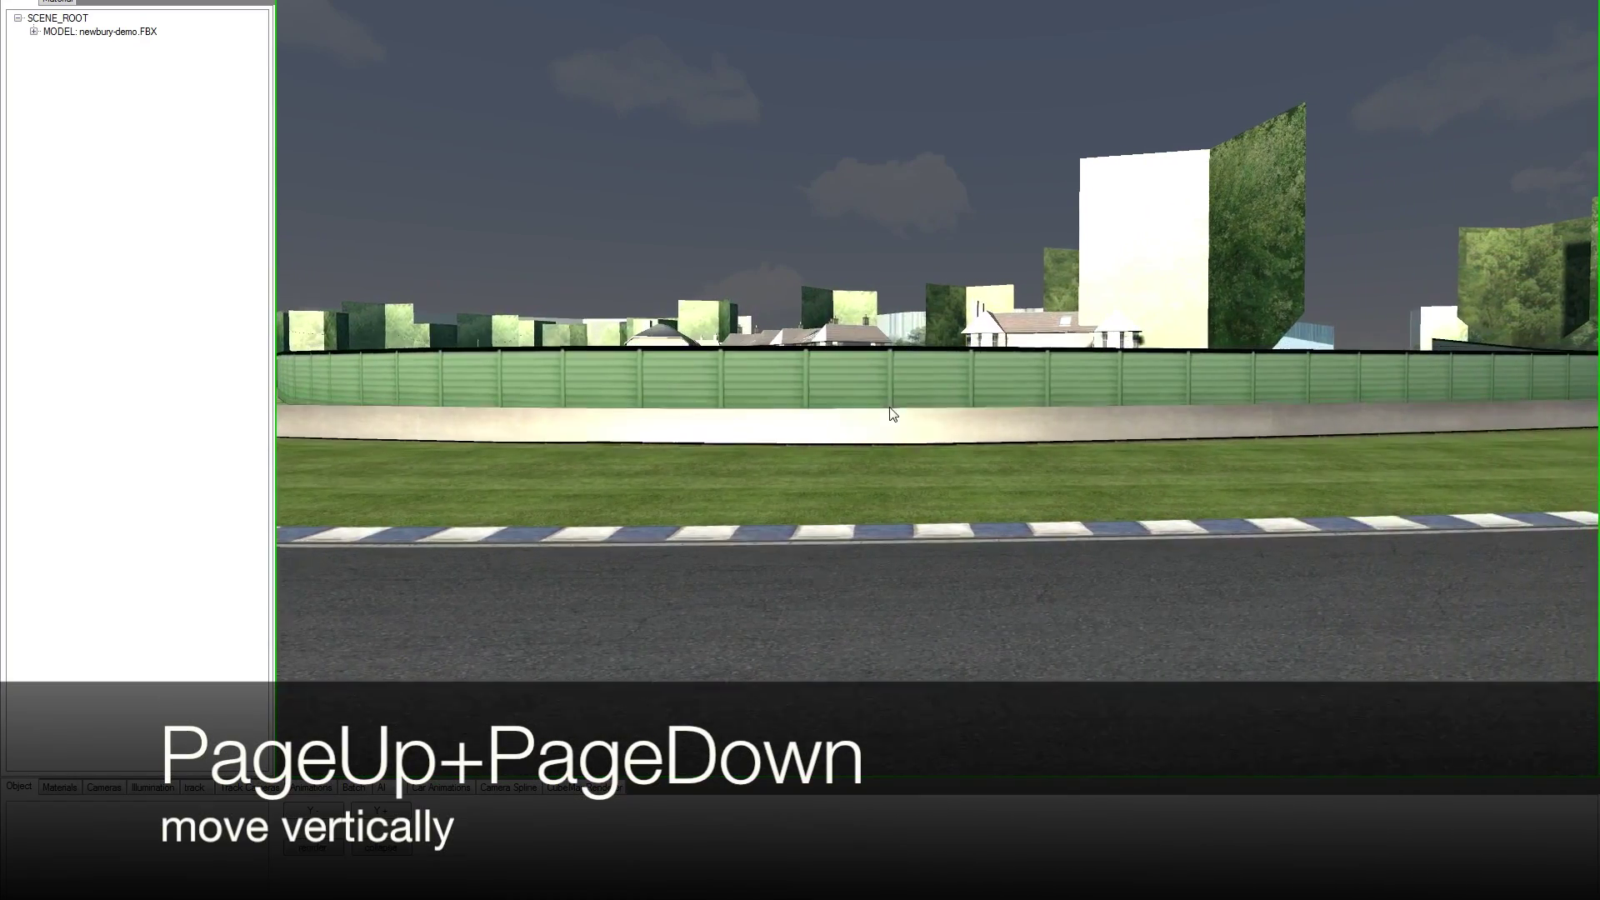
key(Page_Down)
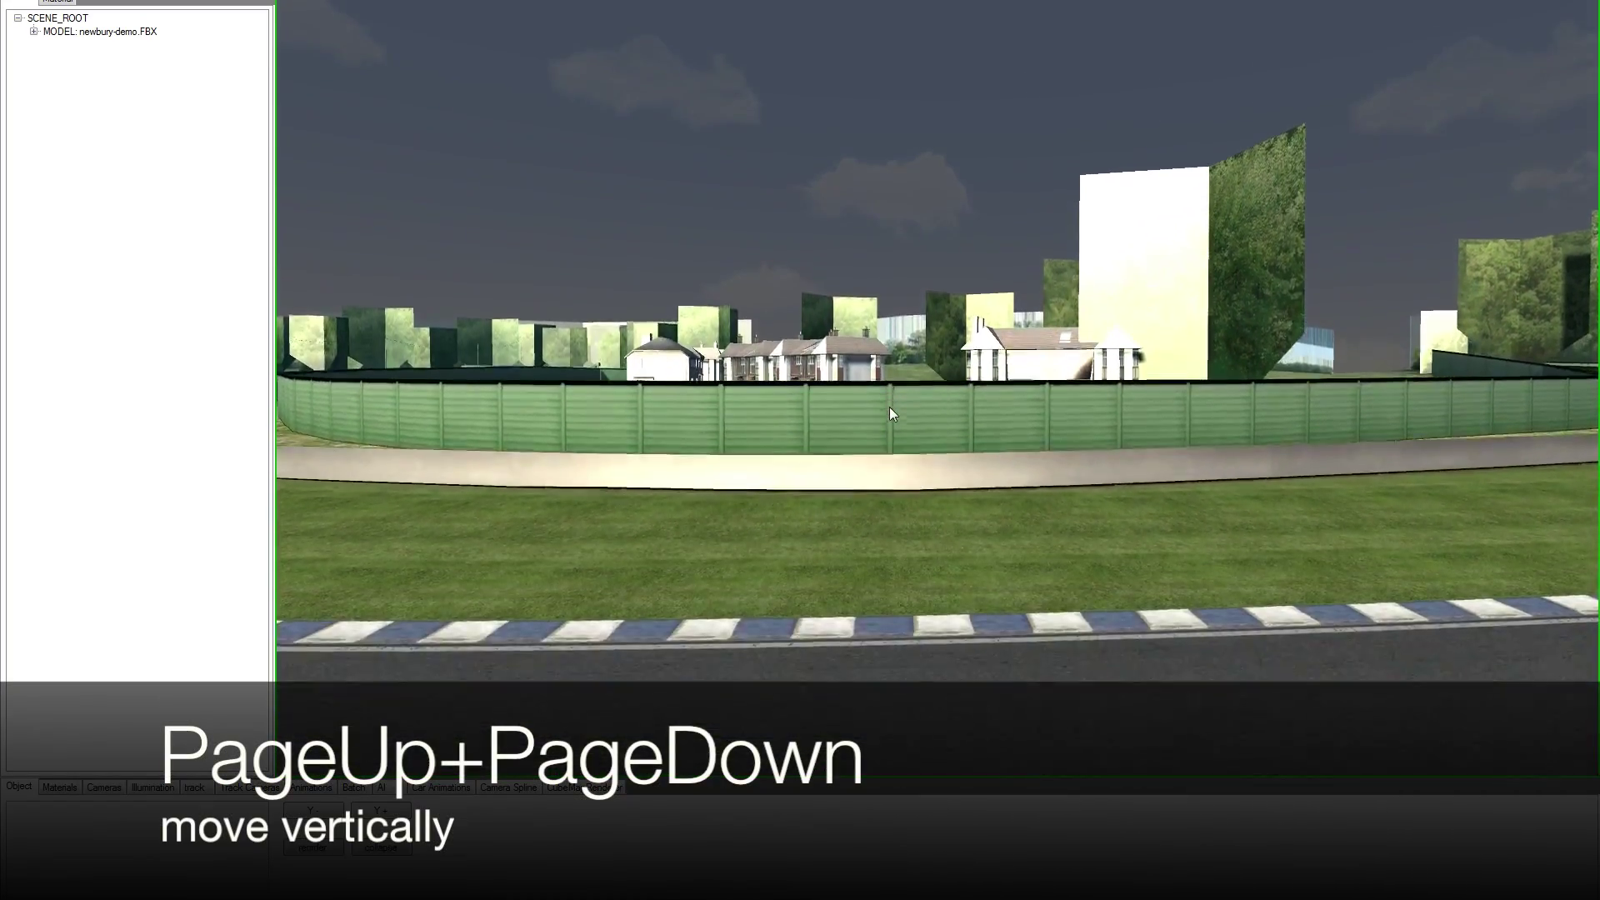
key(Page_Up)
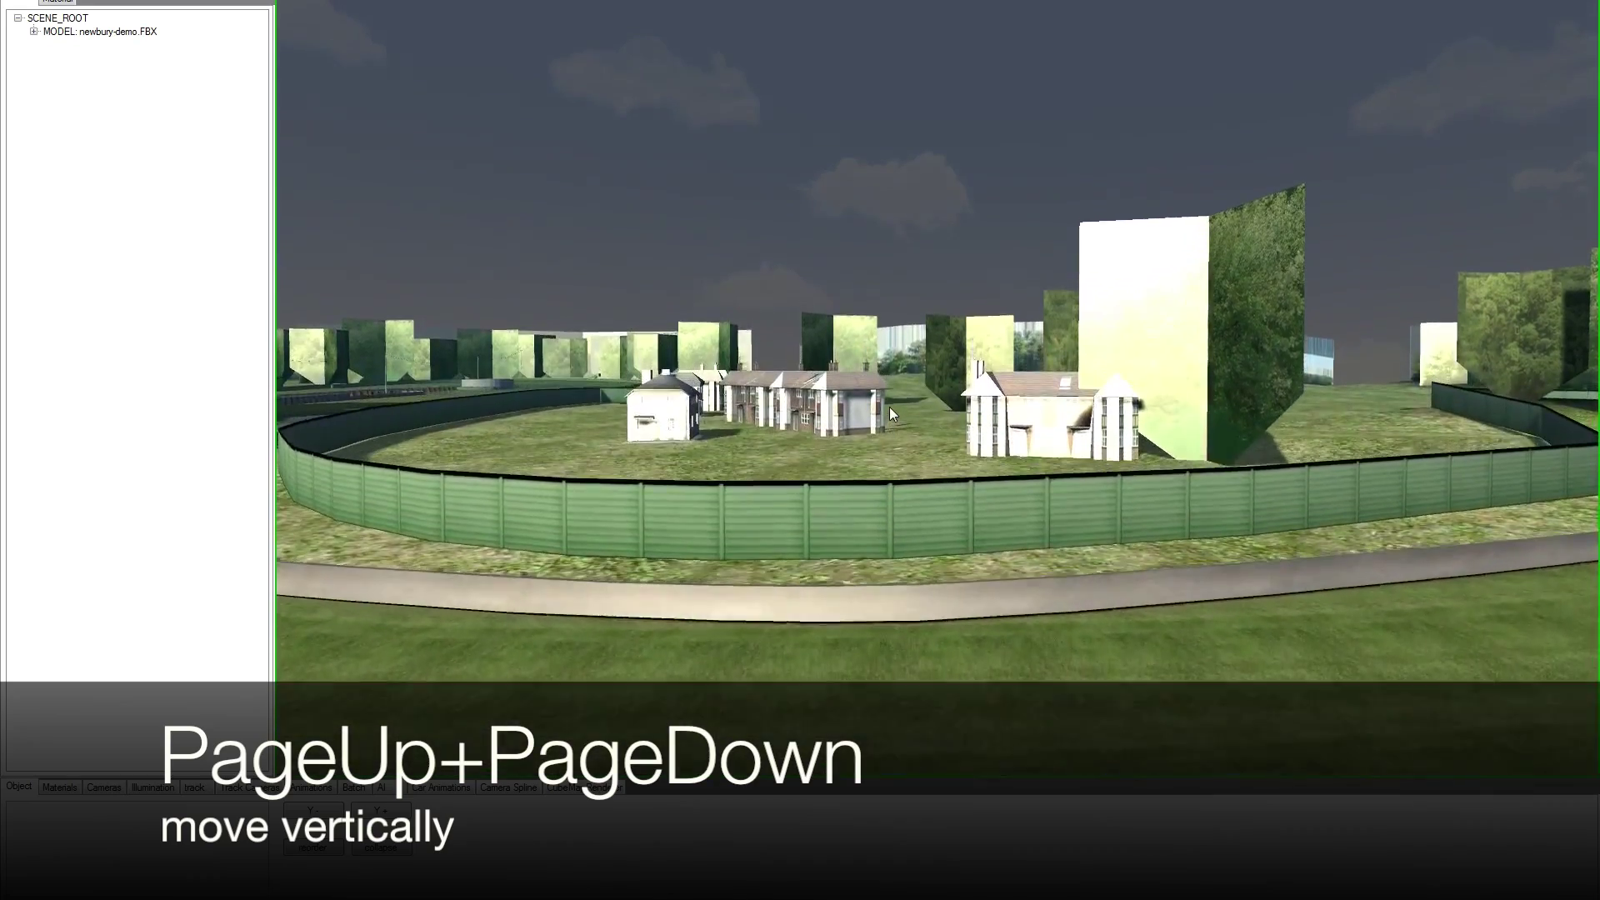
key(Page_Down)
- Travel along the circuit at slower and faster camera speeds to inspect the bends, trees and track fork
drag(890, 442, 792, 457)
key(Up)
key(Up)
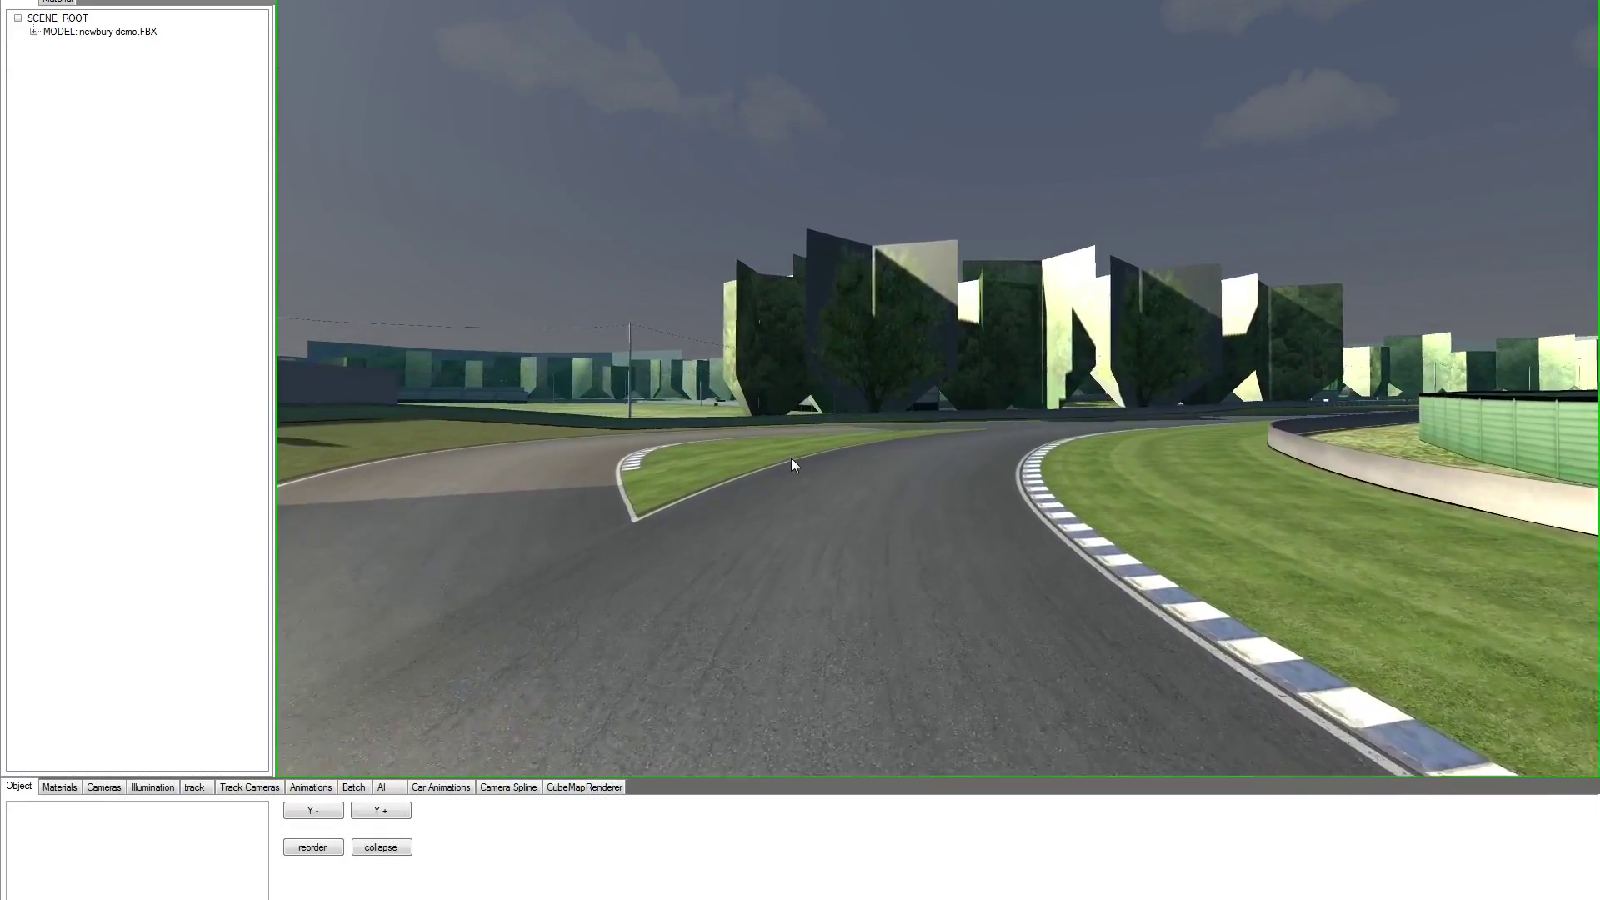
key(shift+Up)
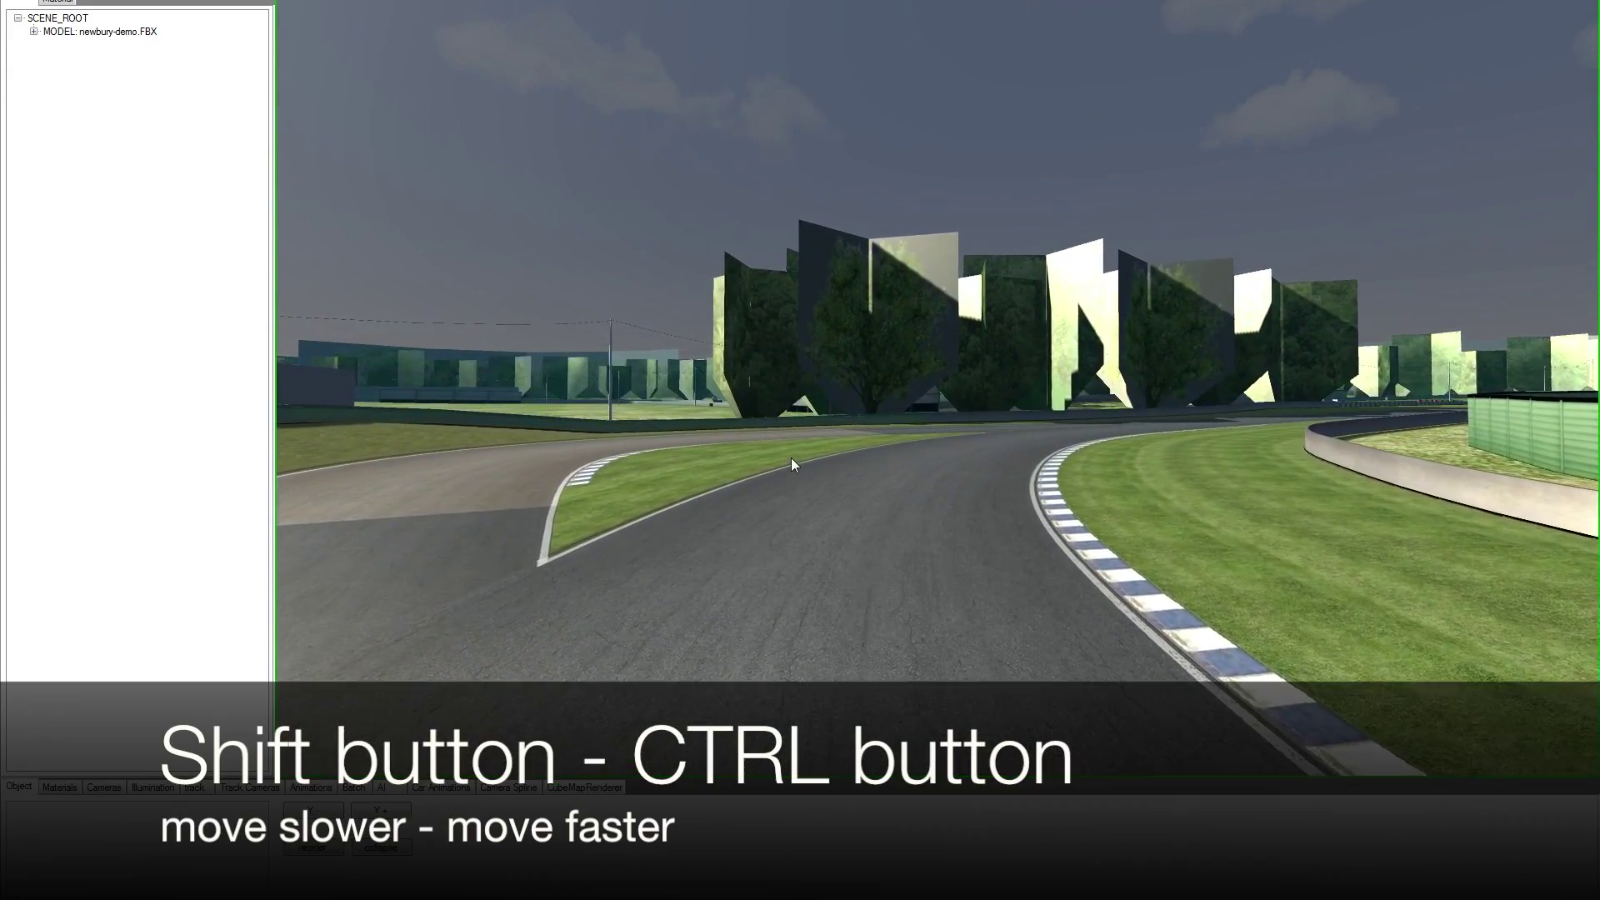
key(ctrl+Up)
drag(792, 457, 829, 457)
key(ctrl+Down)
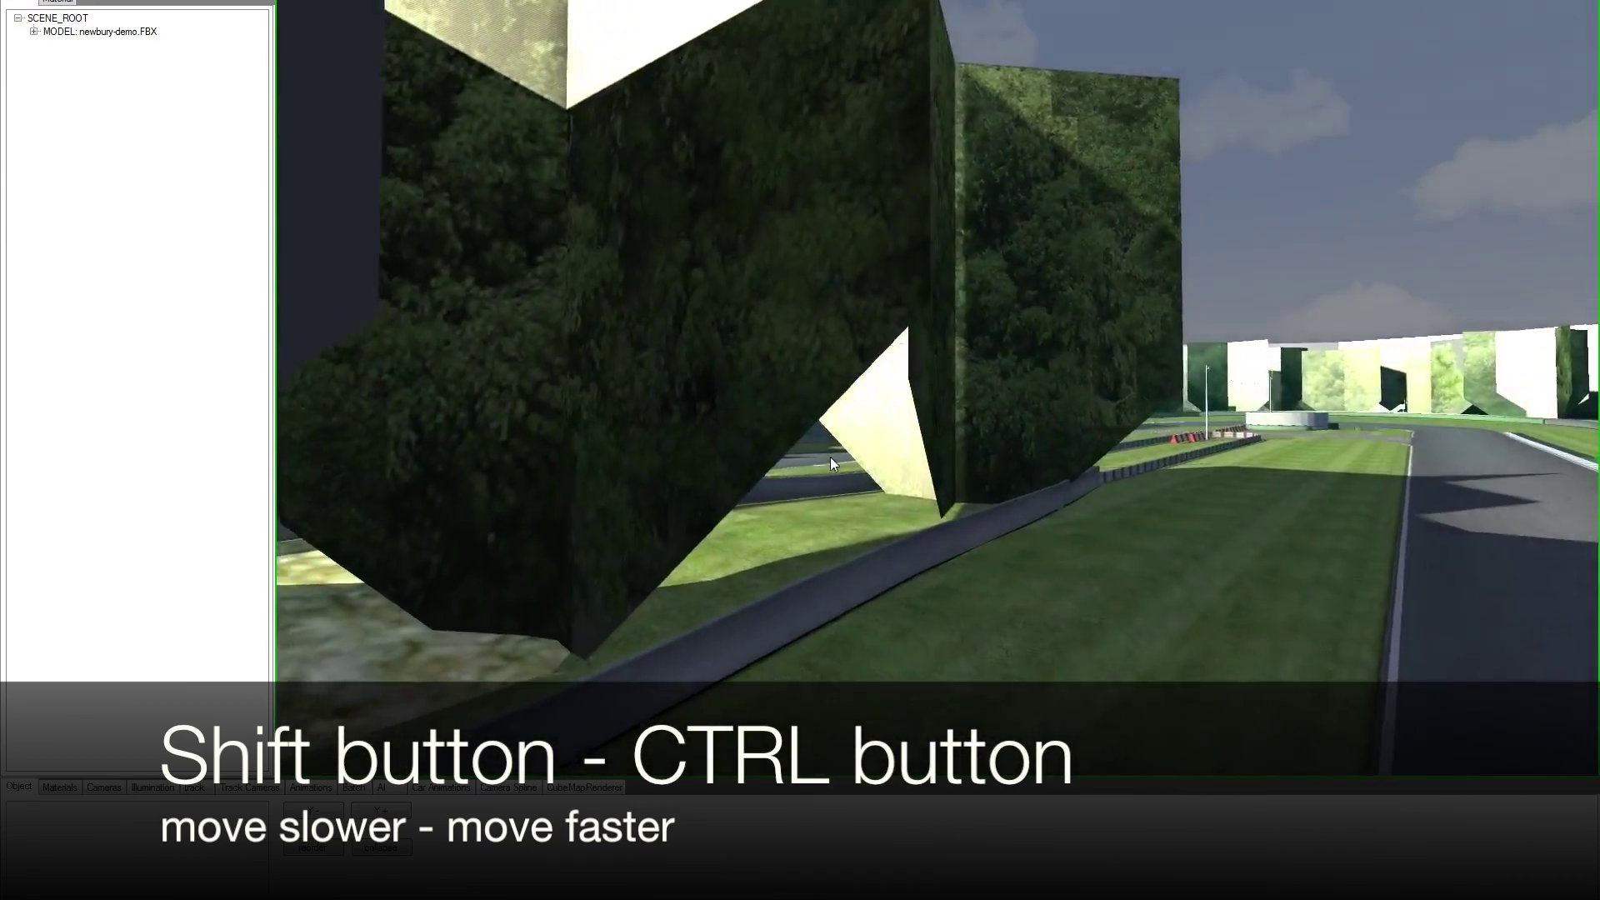
key(ctrl+Up)
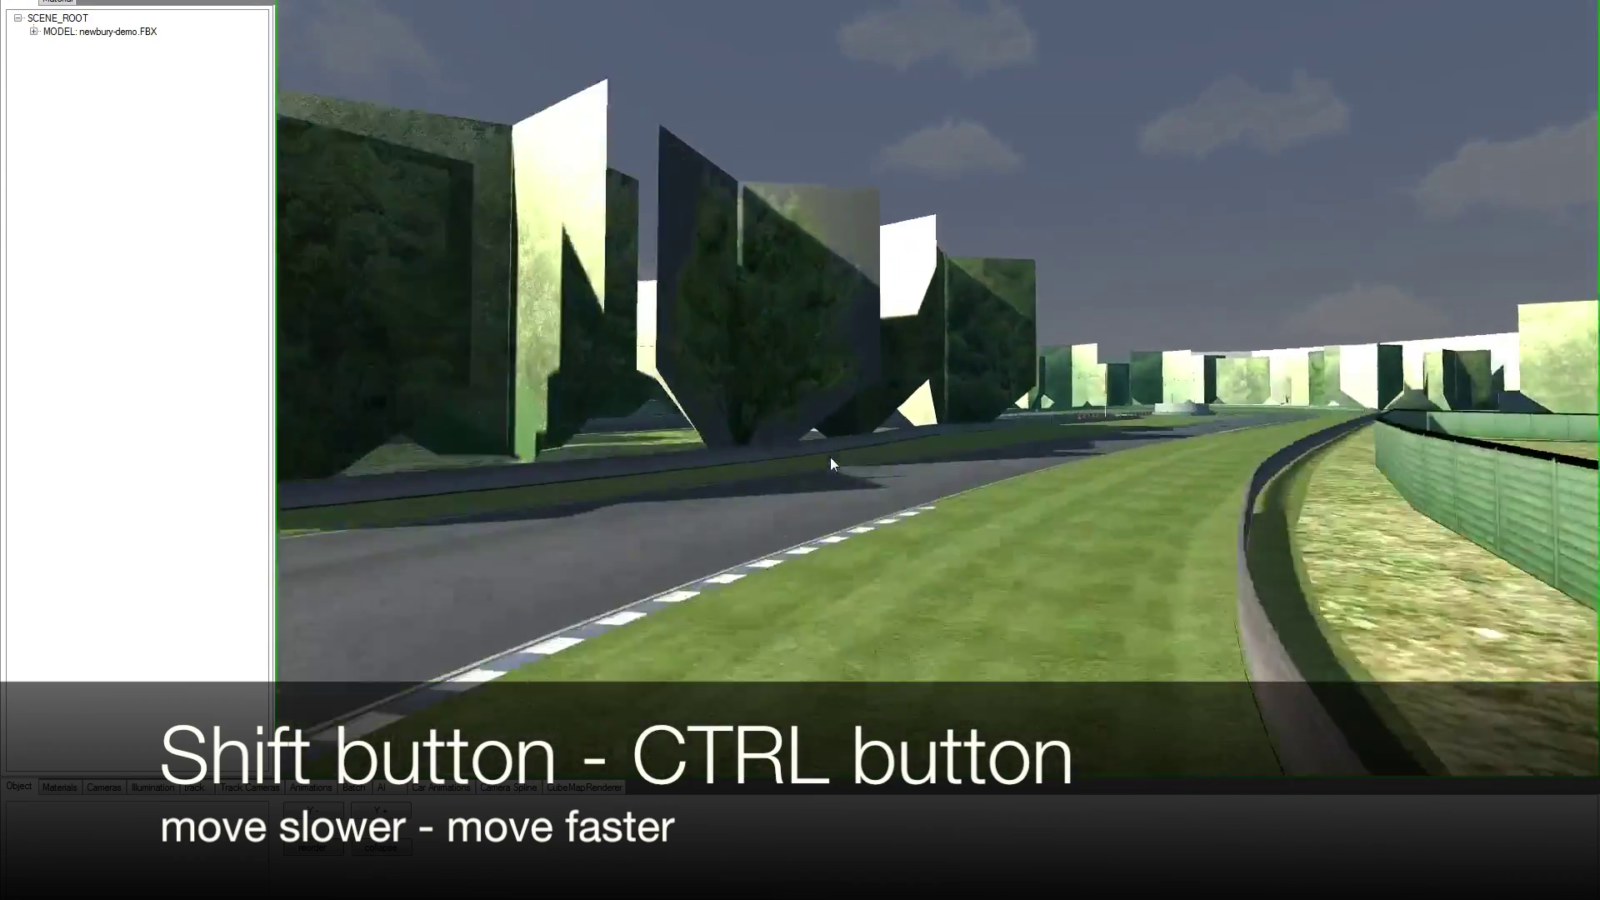
key(ctrl+Down)
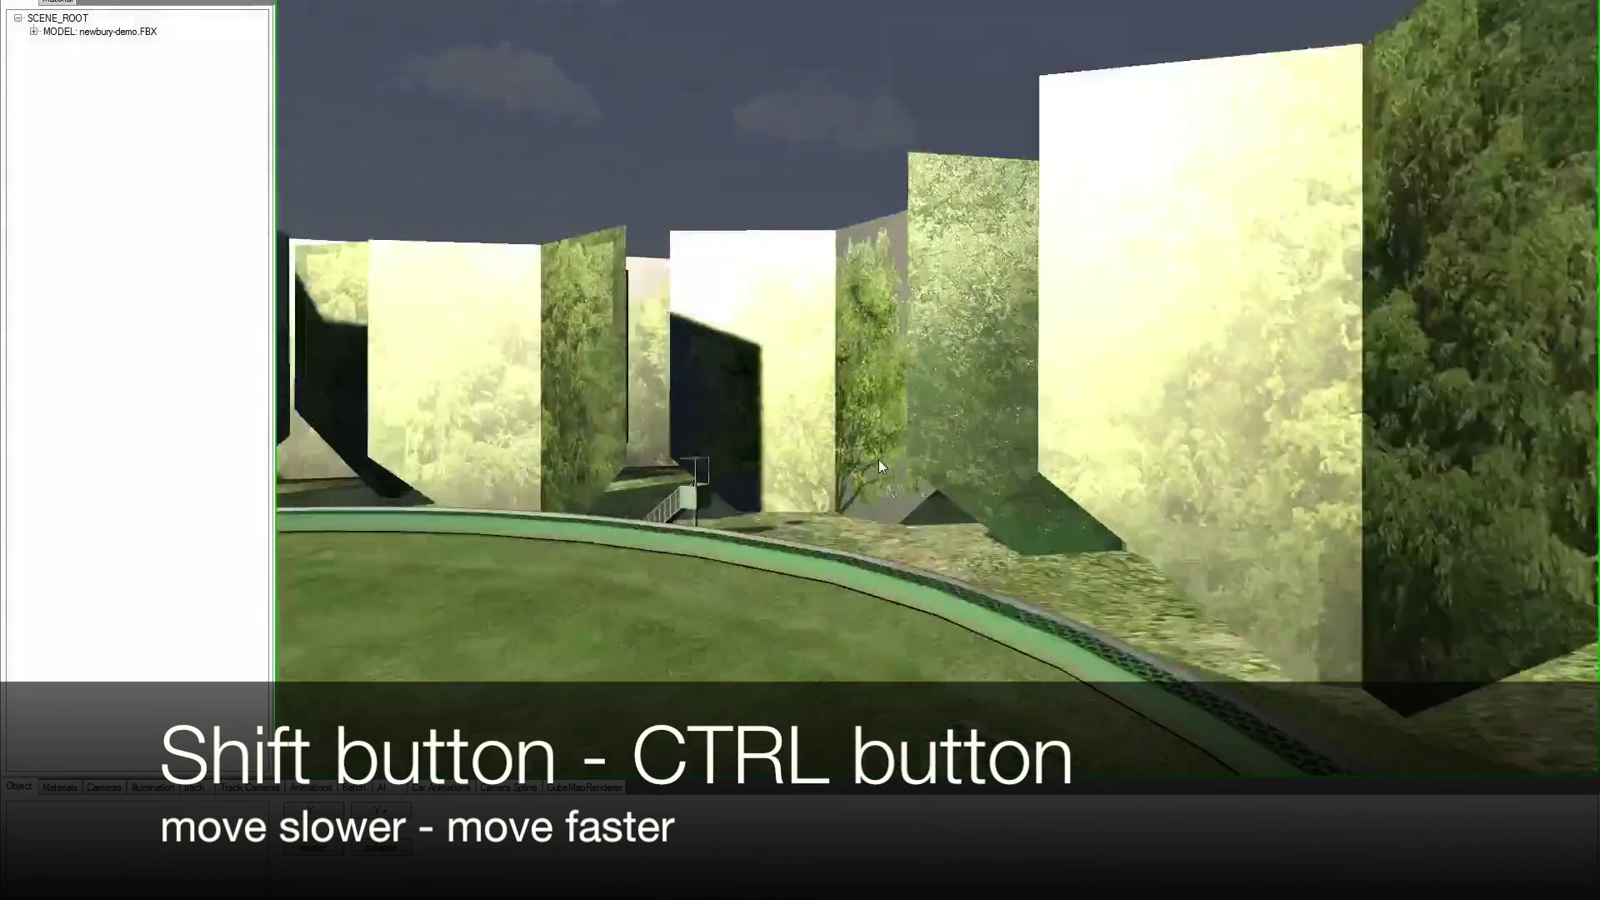
key(ctrl+Up)
key(ctrl+Up)
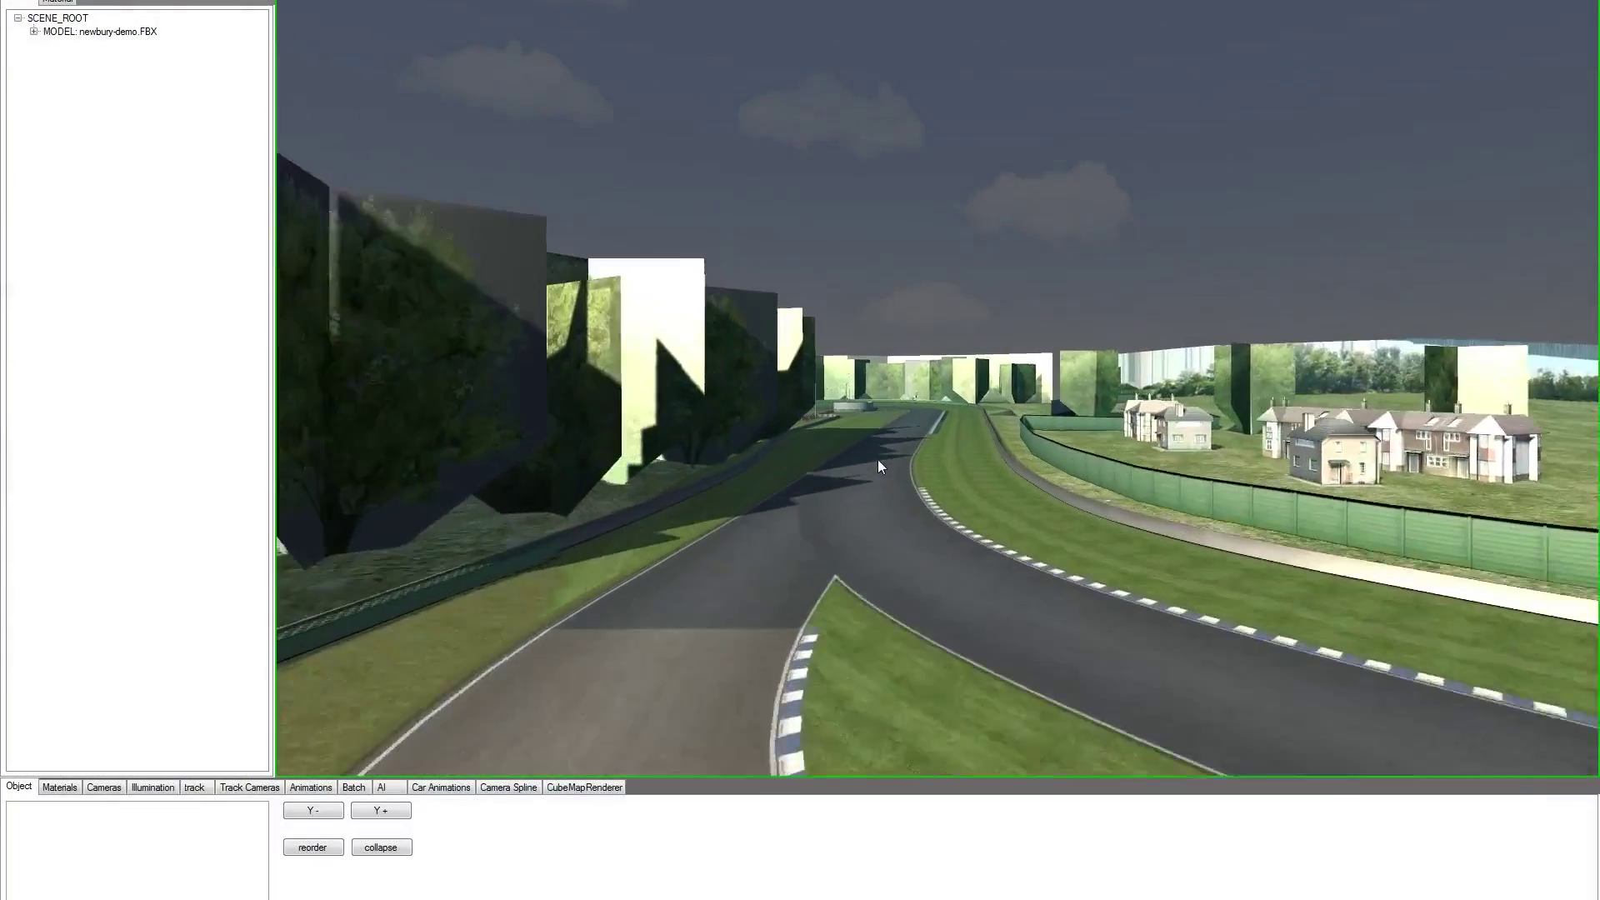
right_drag(878, 460, 869, 460)
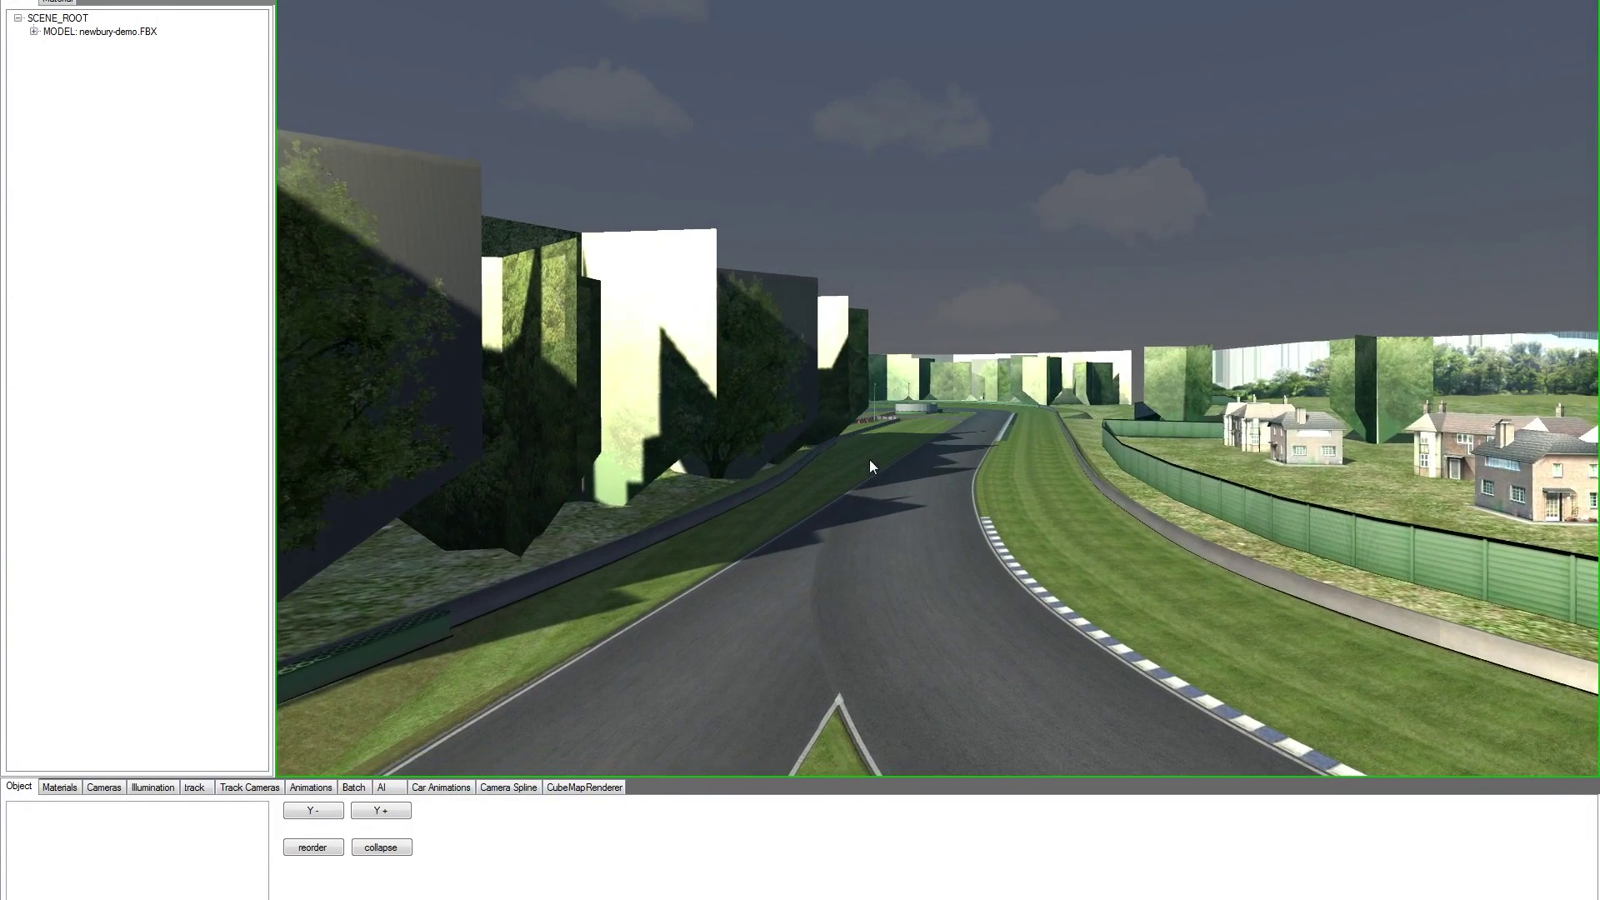
key(Up)
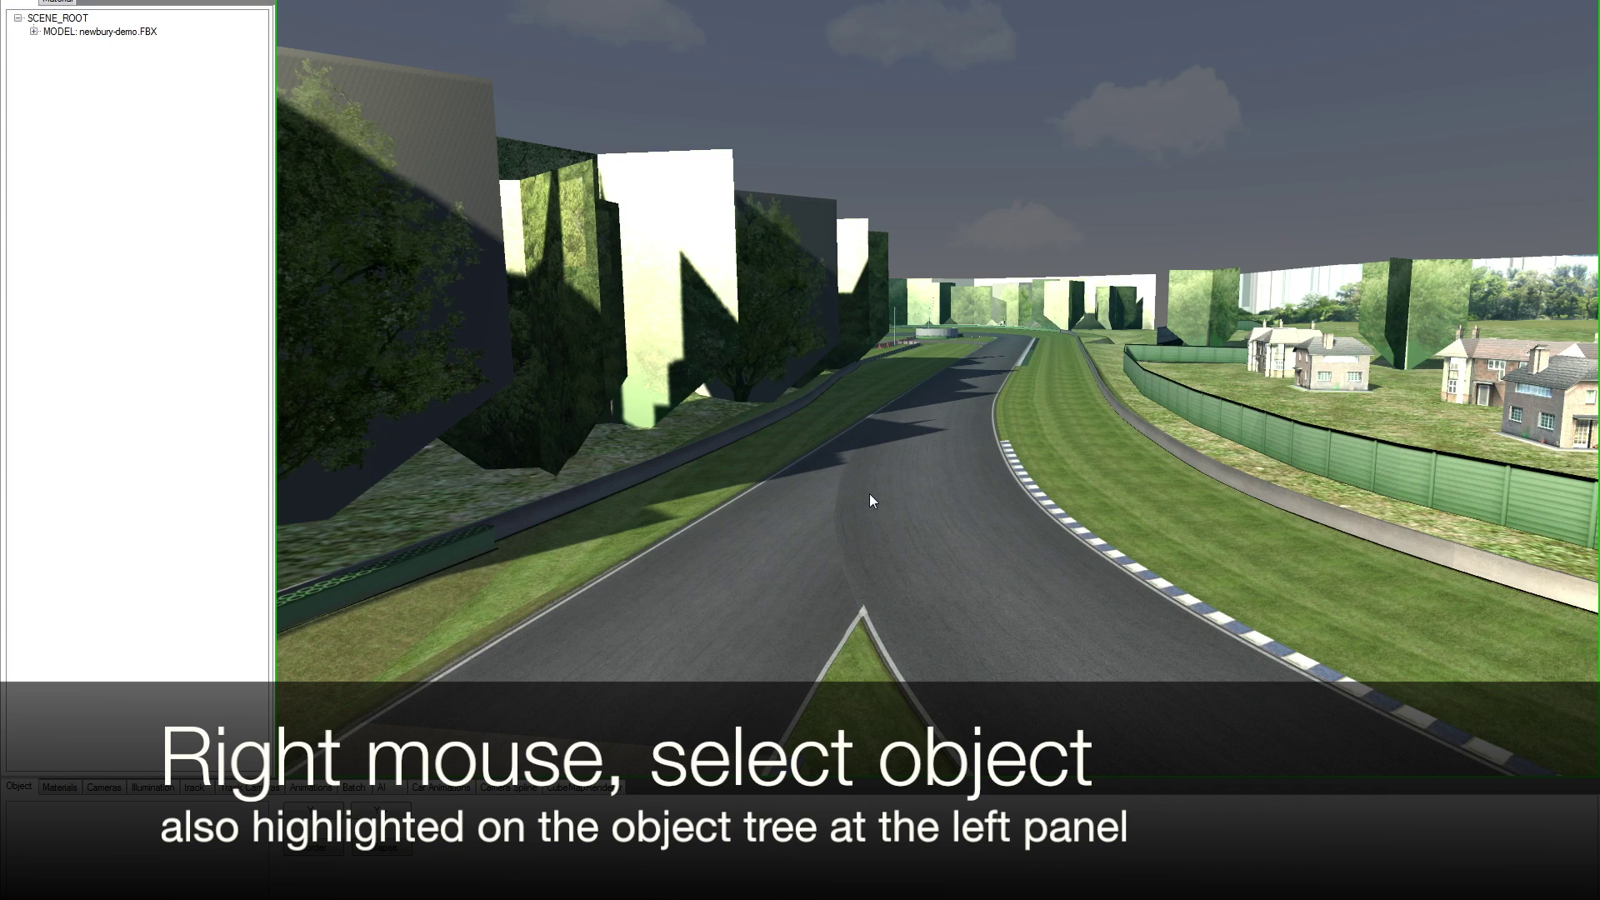
- Select the asphalt section 35ROAD02 at the track fork and review its object tree entry and object properties
right_click(882, 501)
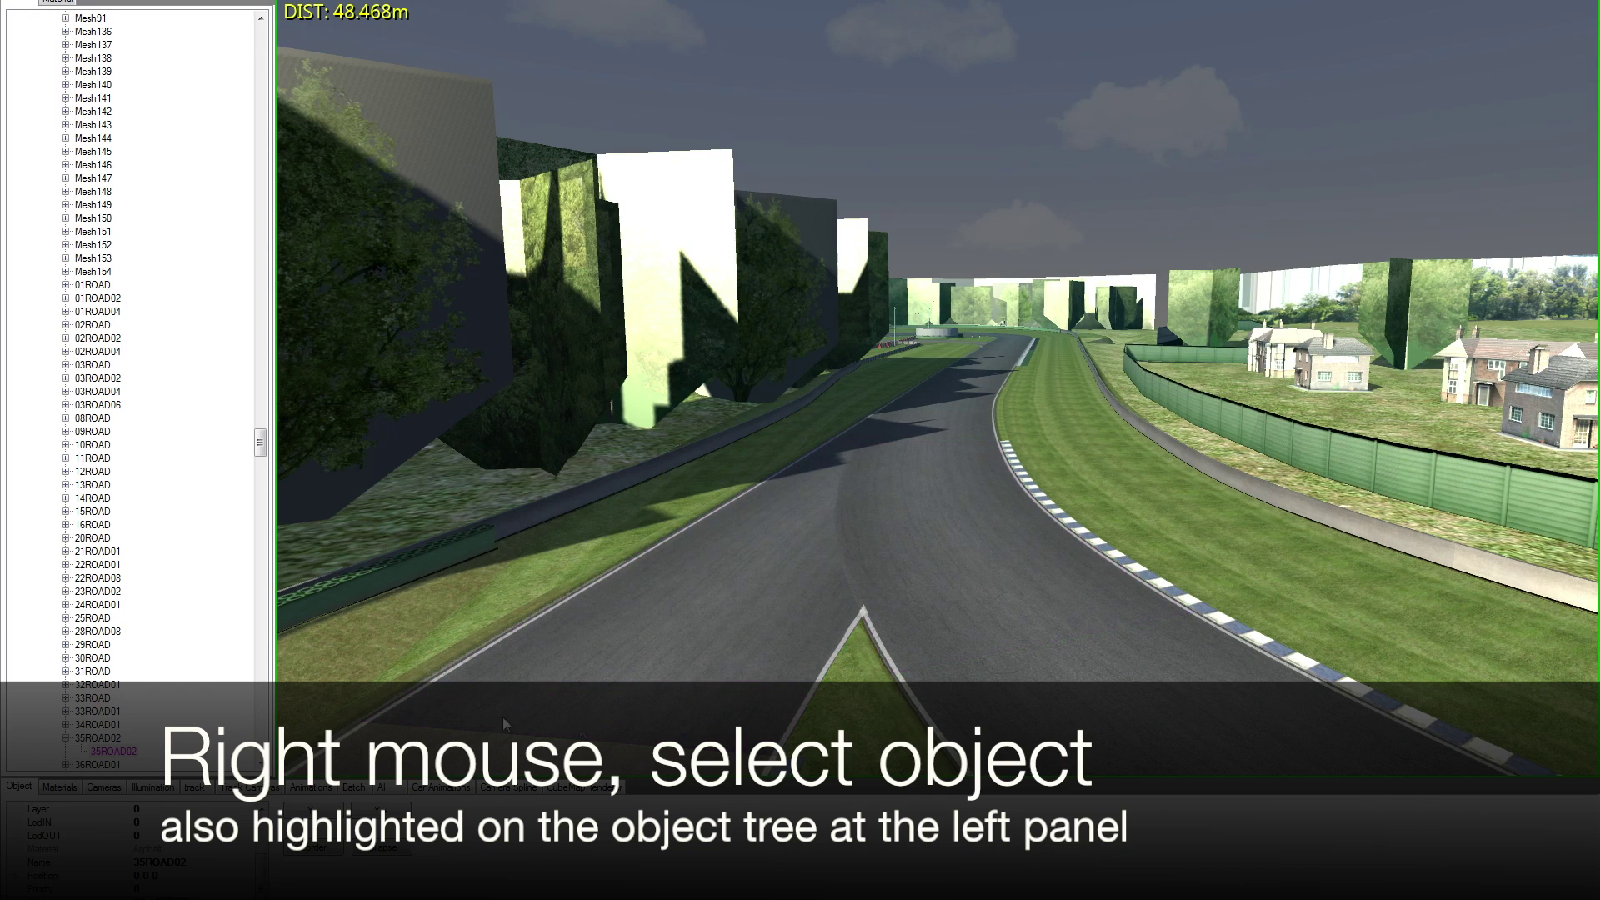
right_click(848, 498)
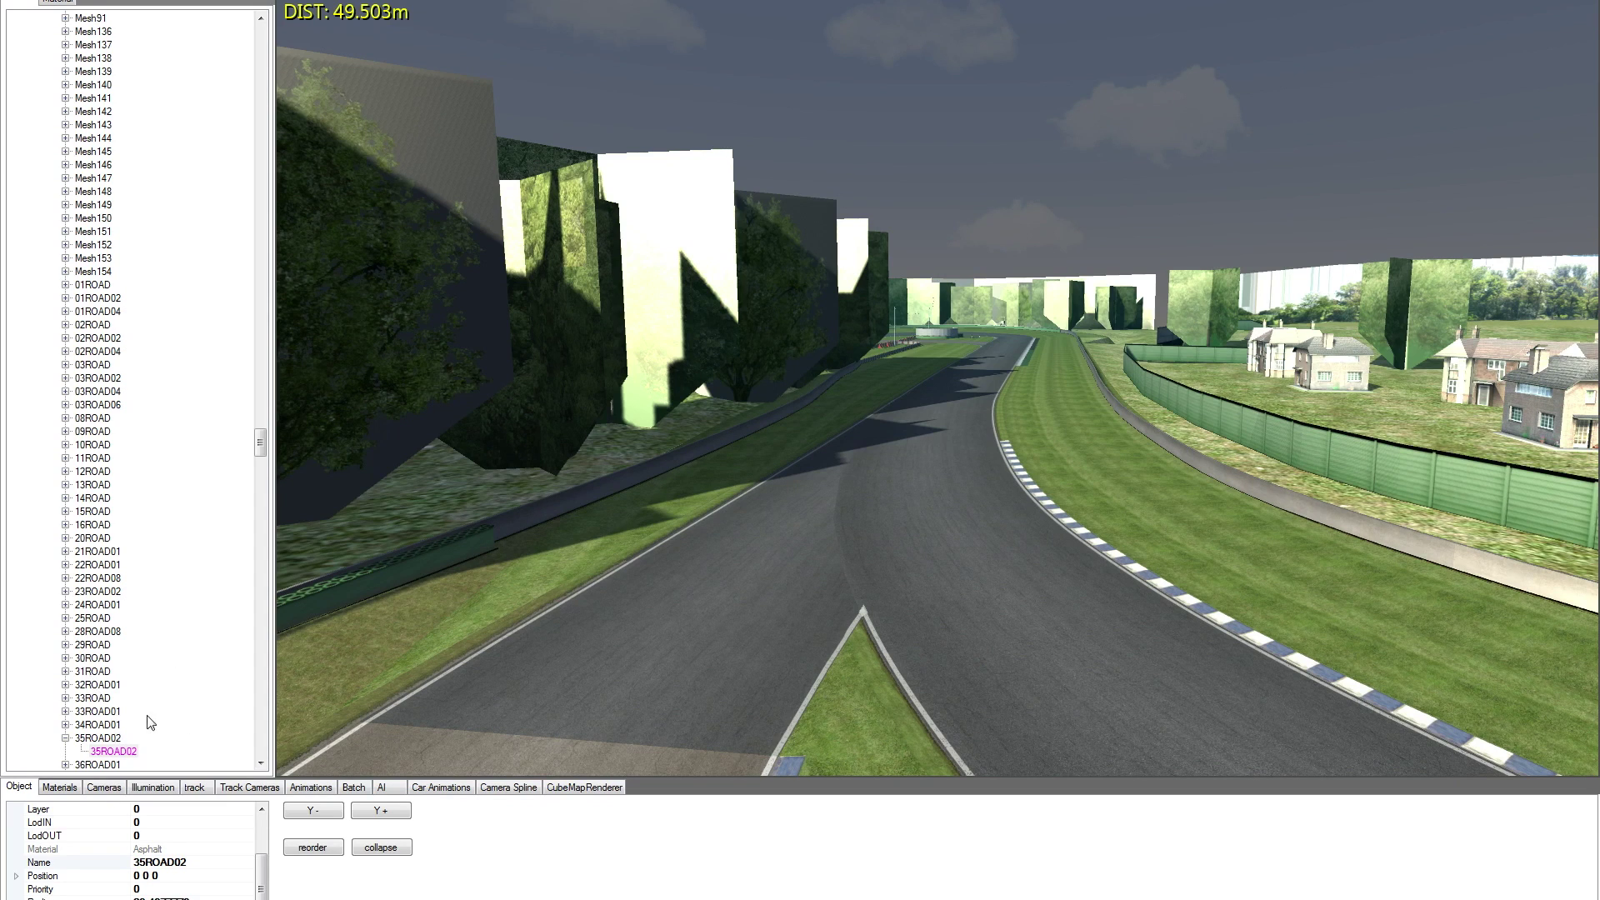
mouse_move(260, 443)
mouse_down()
mouse_move(279, 37)
mouse_move(260, 469)
mouse_move(260, 452)
mouse_up()
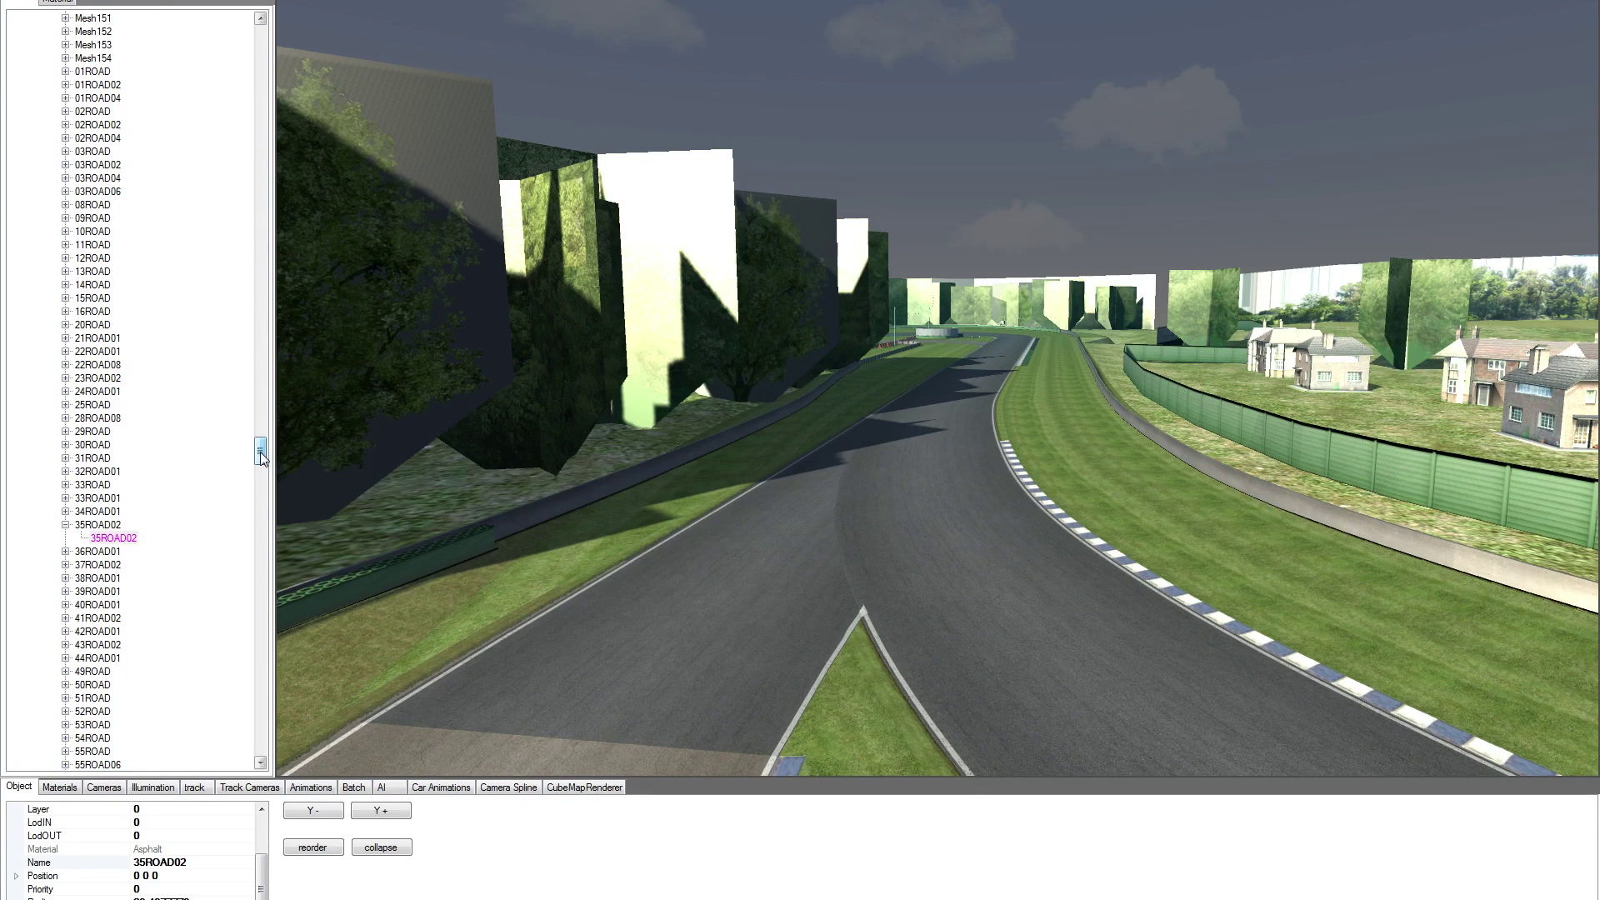
click(875, 568)
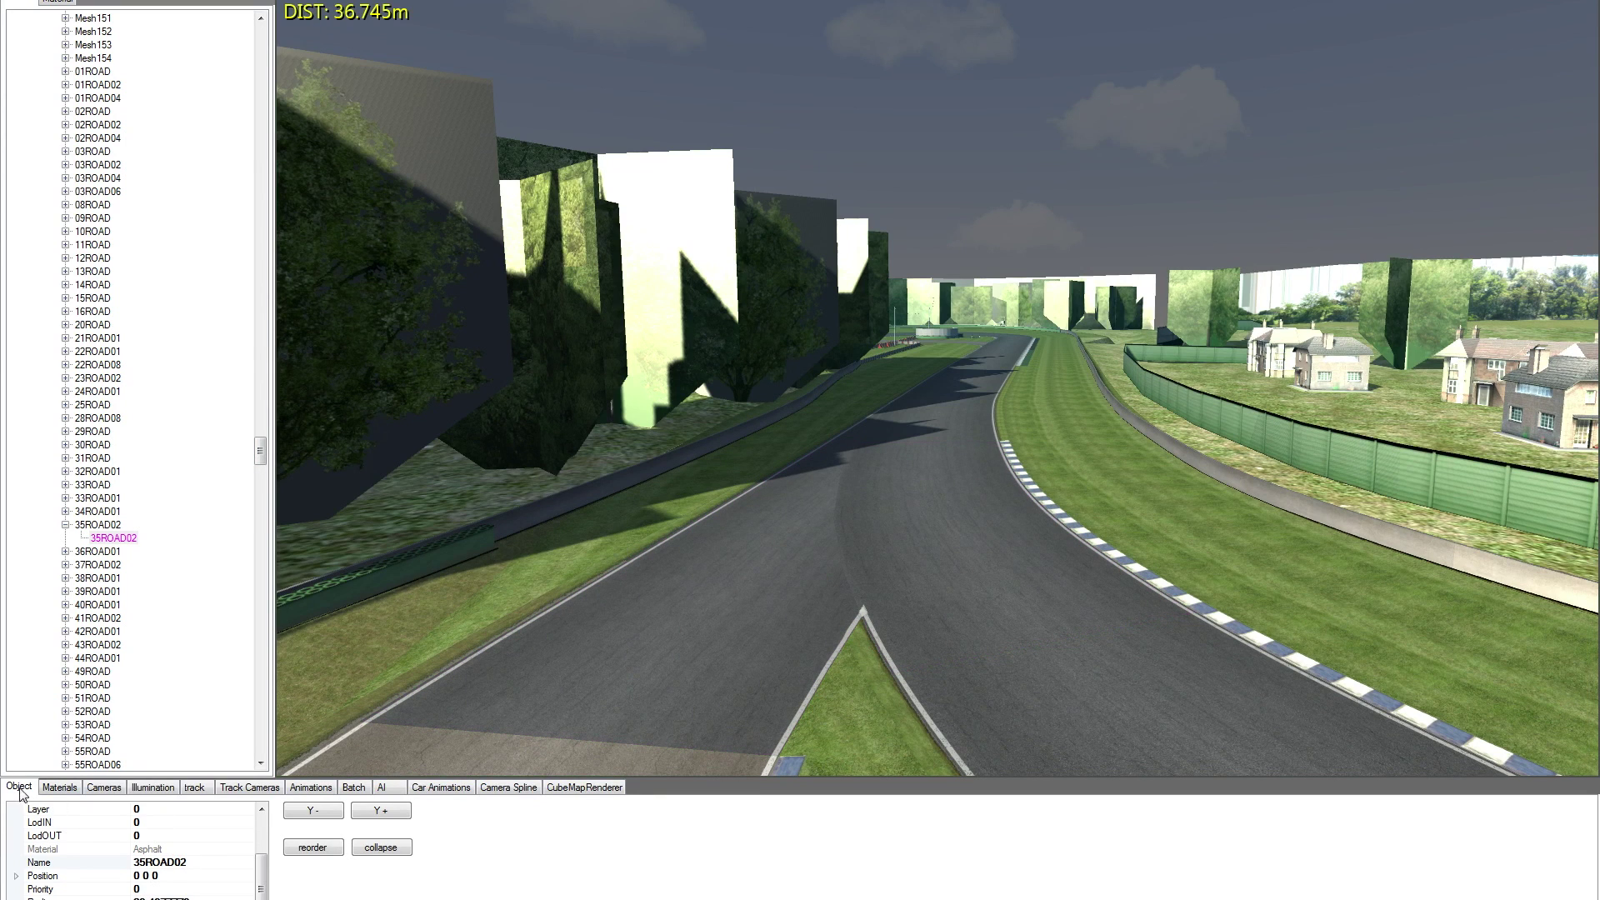
click(873, 514)
drag(261, 883, 264, 847)
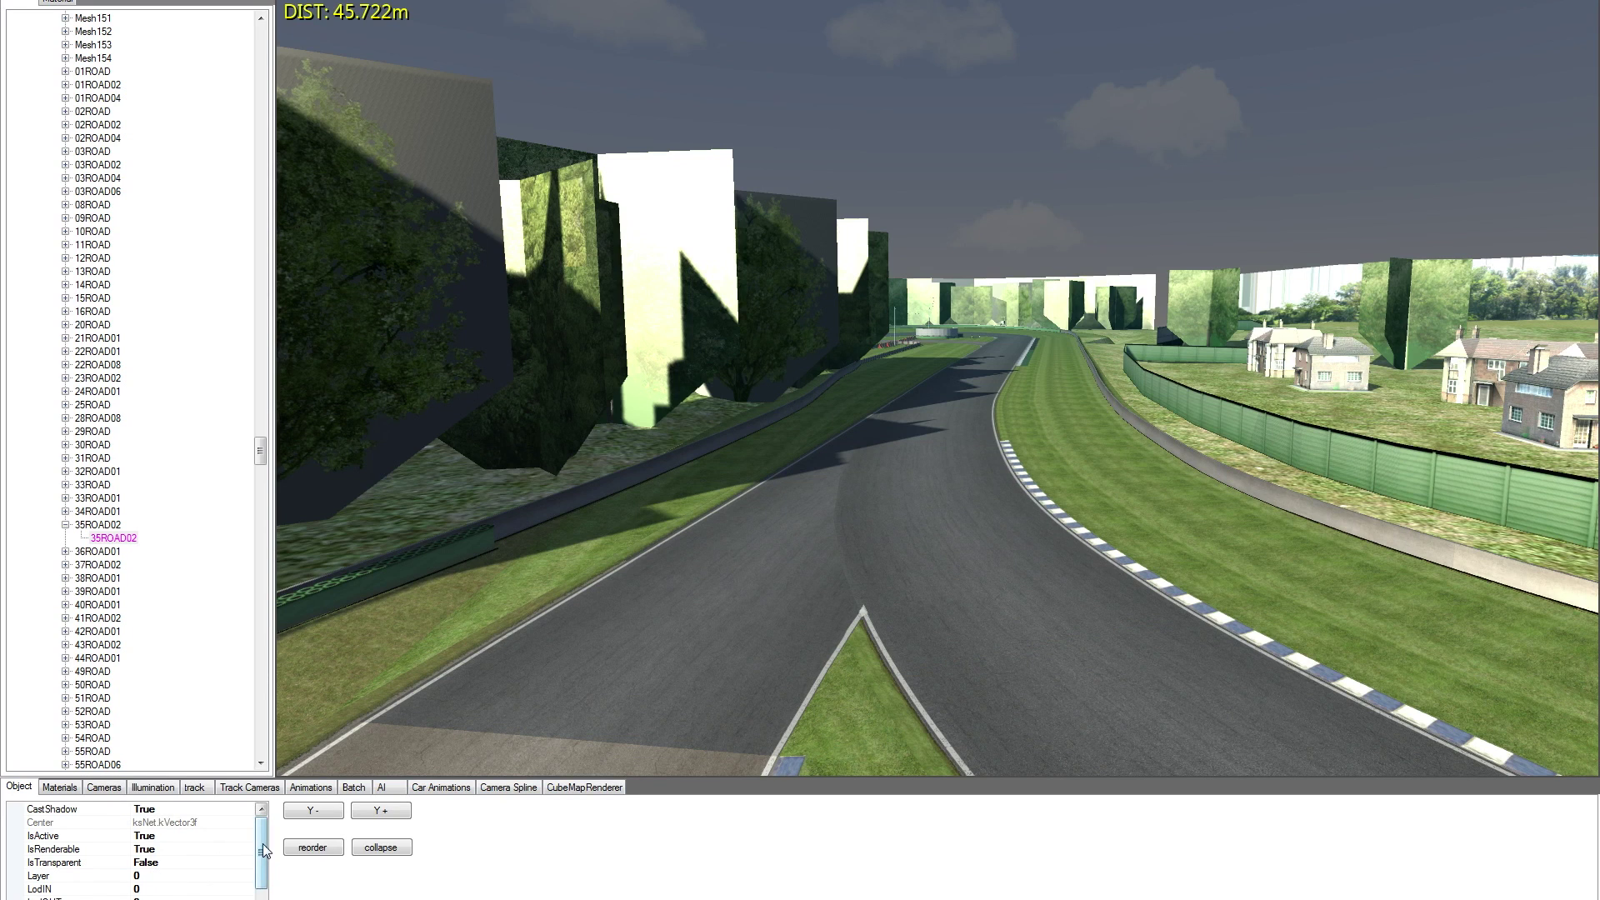
drag(263, 843, 262, 892)
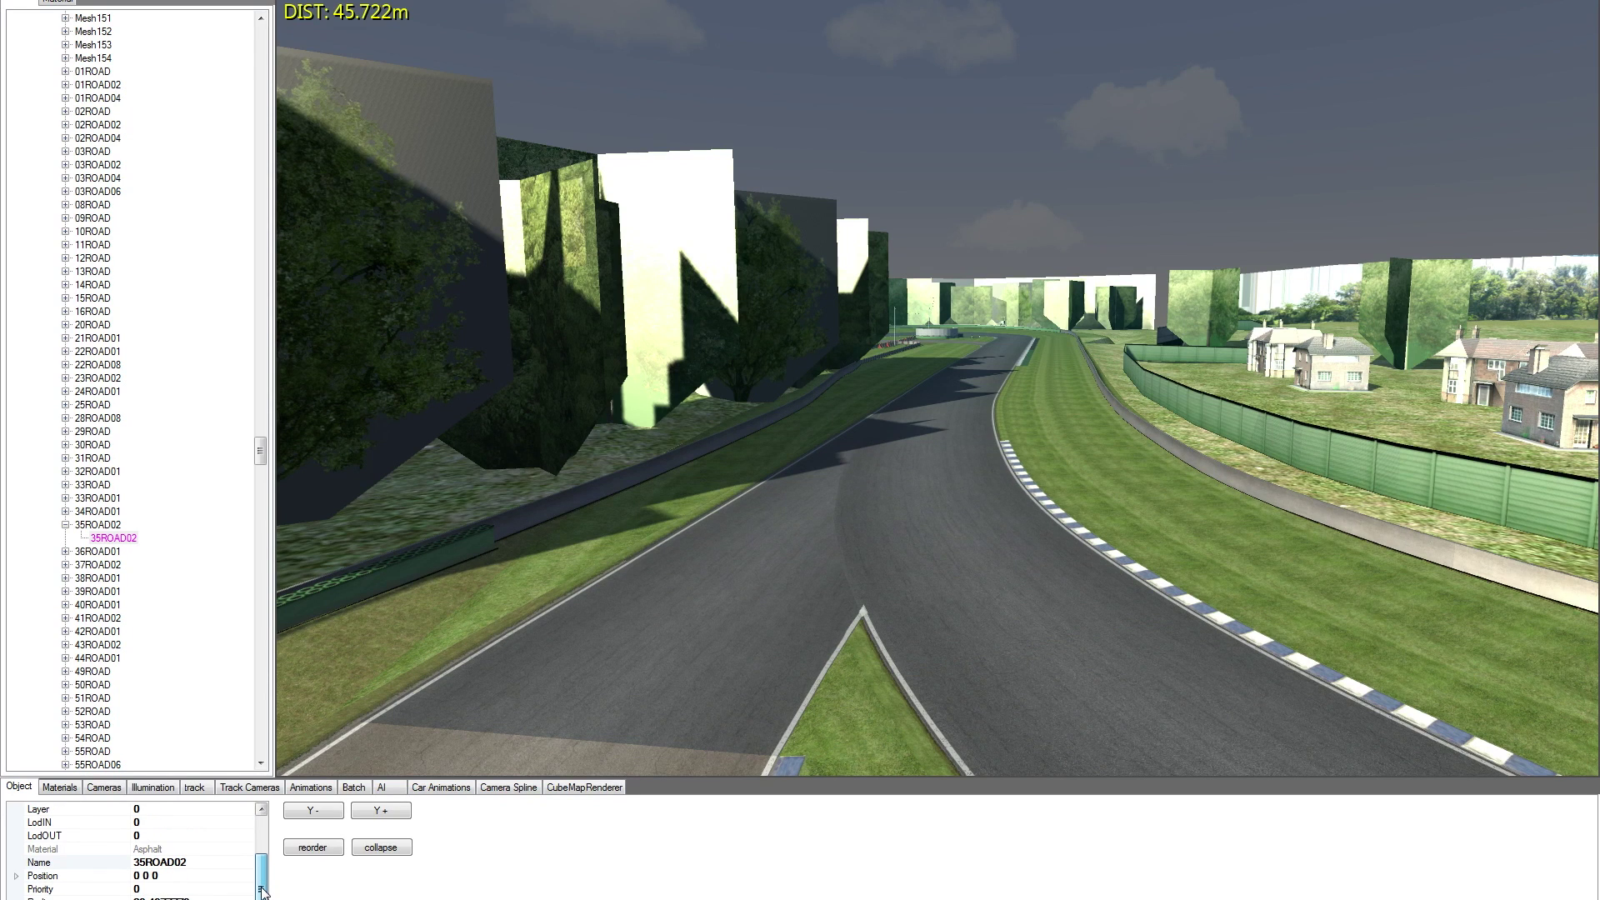
click(785, 558)
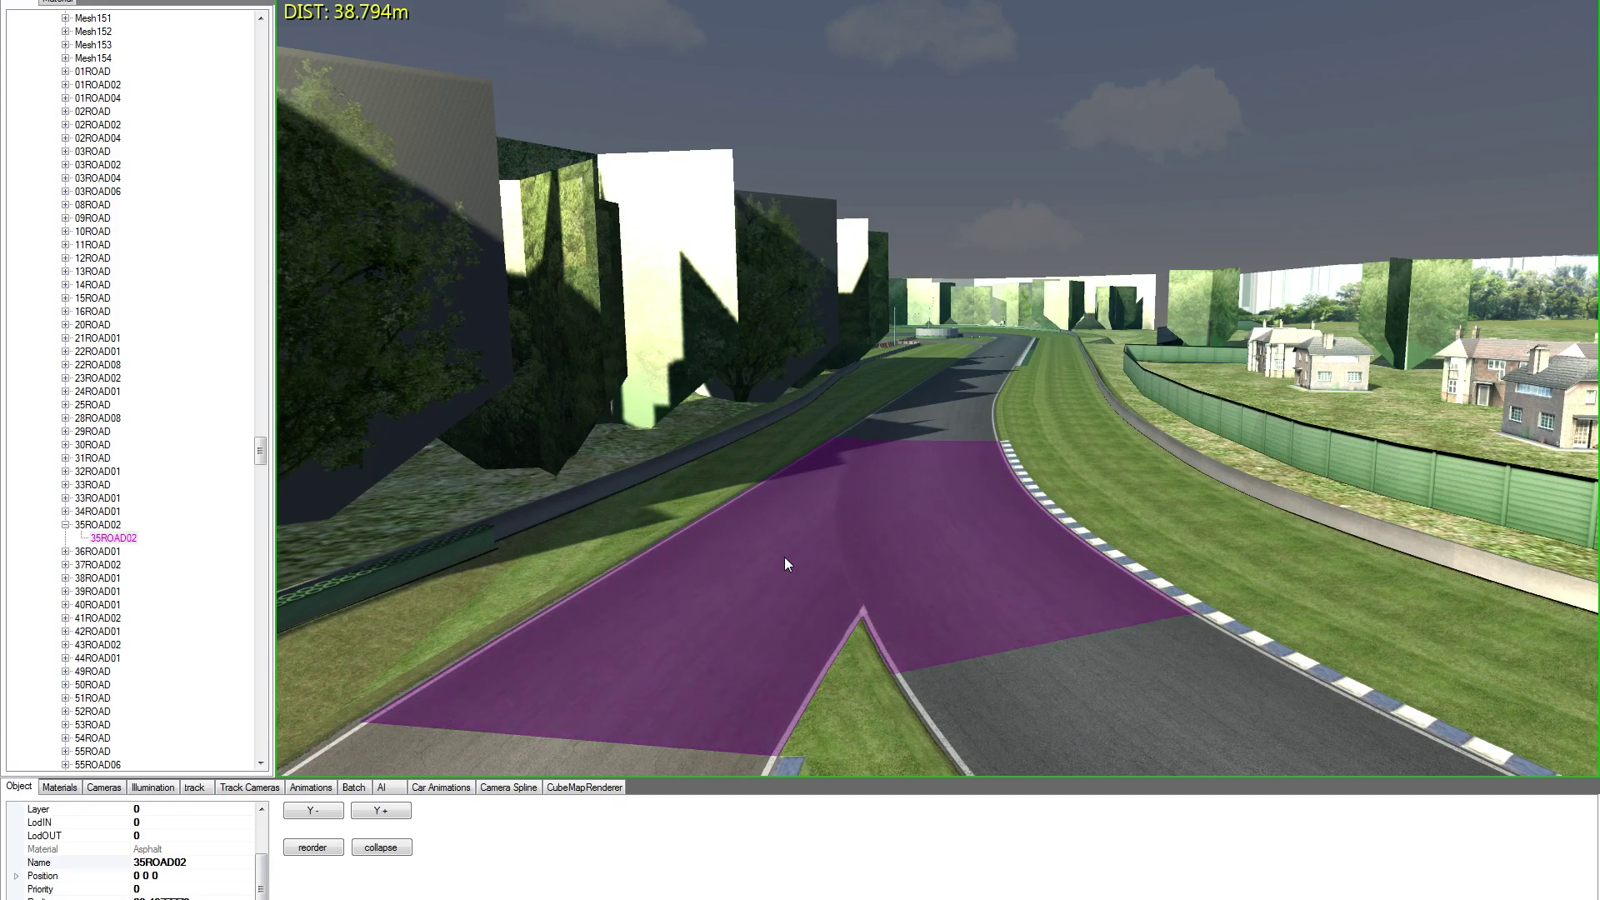
- Display the Asphalt material settings of the selected road section, viewed against the sun glare near the fork
key(Up)
key(Right)
right_drag(784, 557, 763, 554)
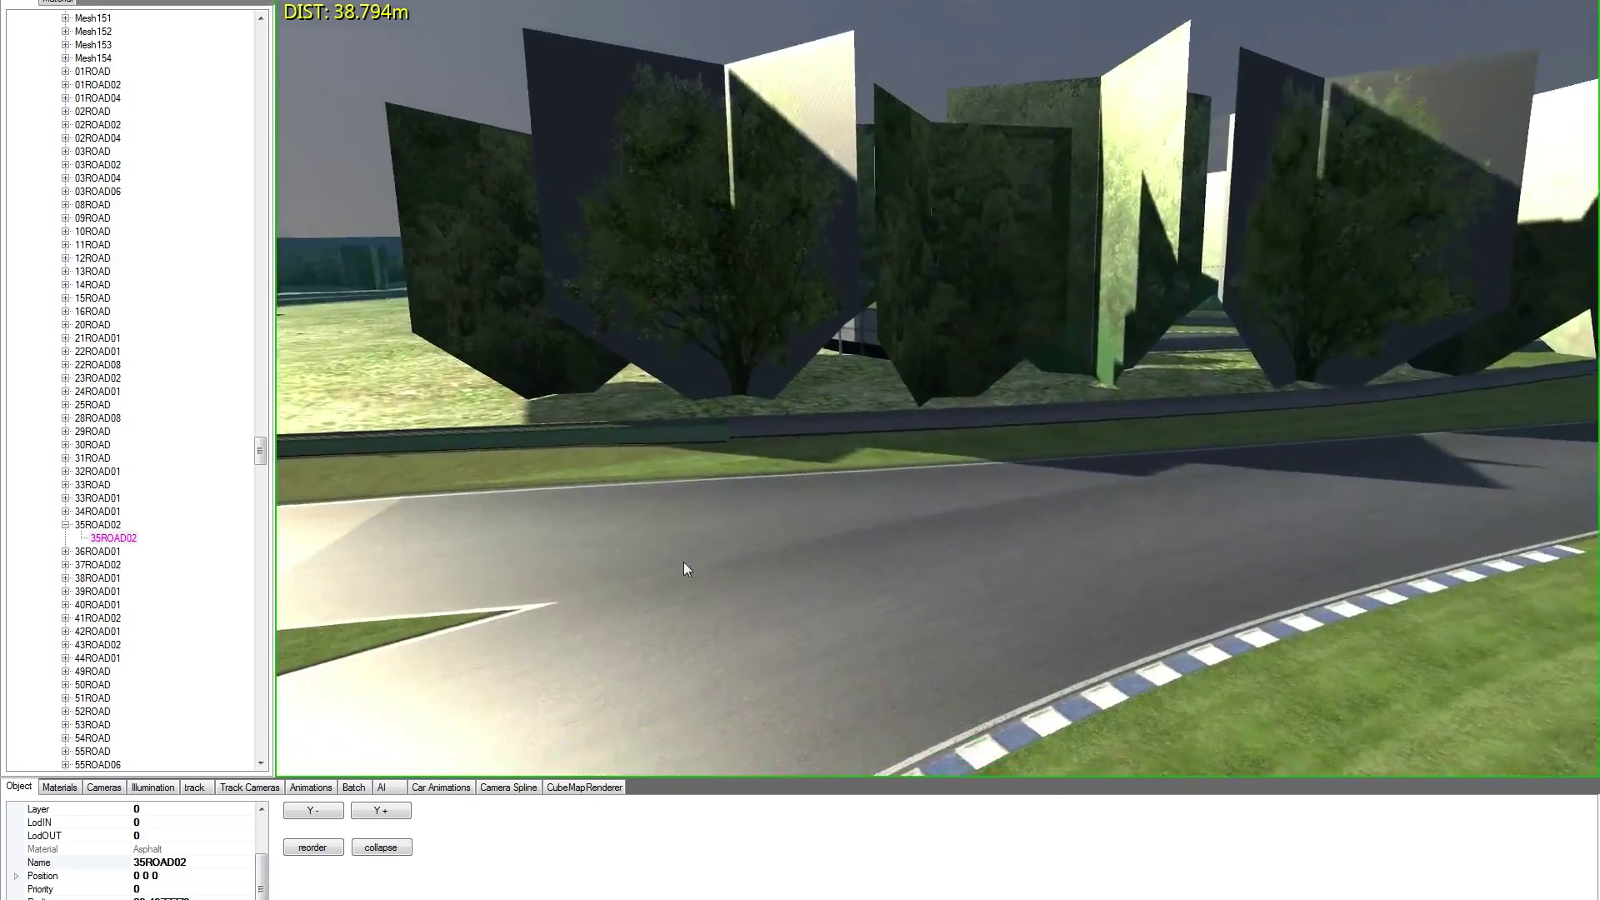
right_drag(683, 562, 608, 578)
key(Right)
click(741, 582)
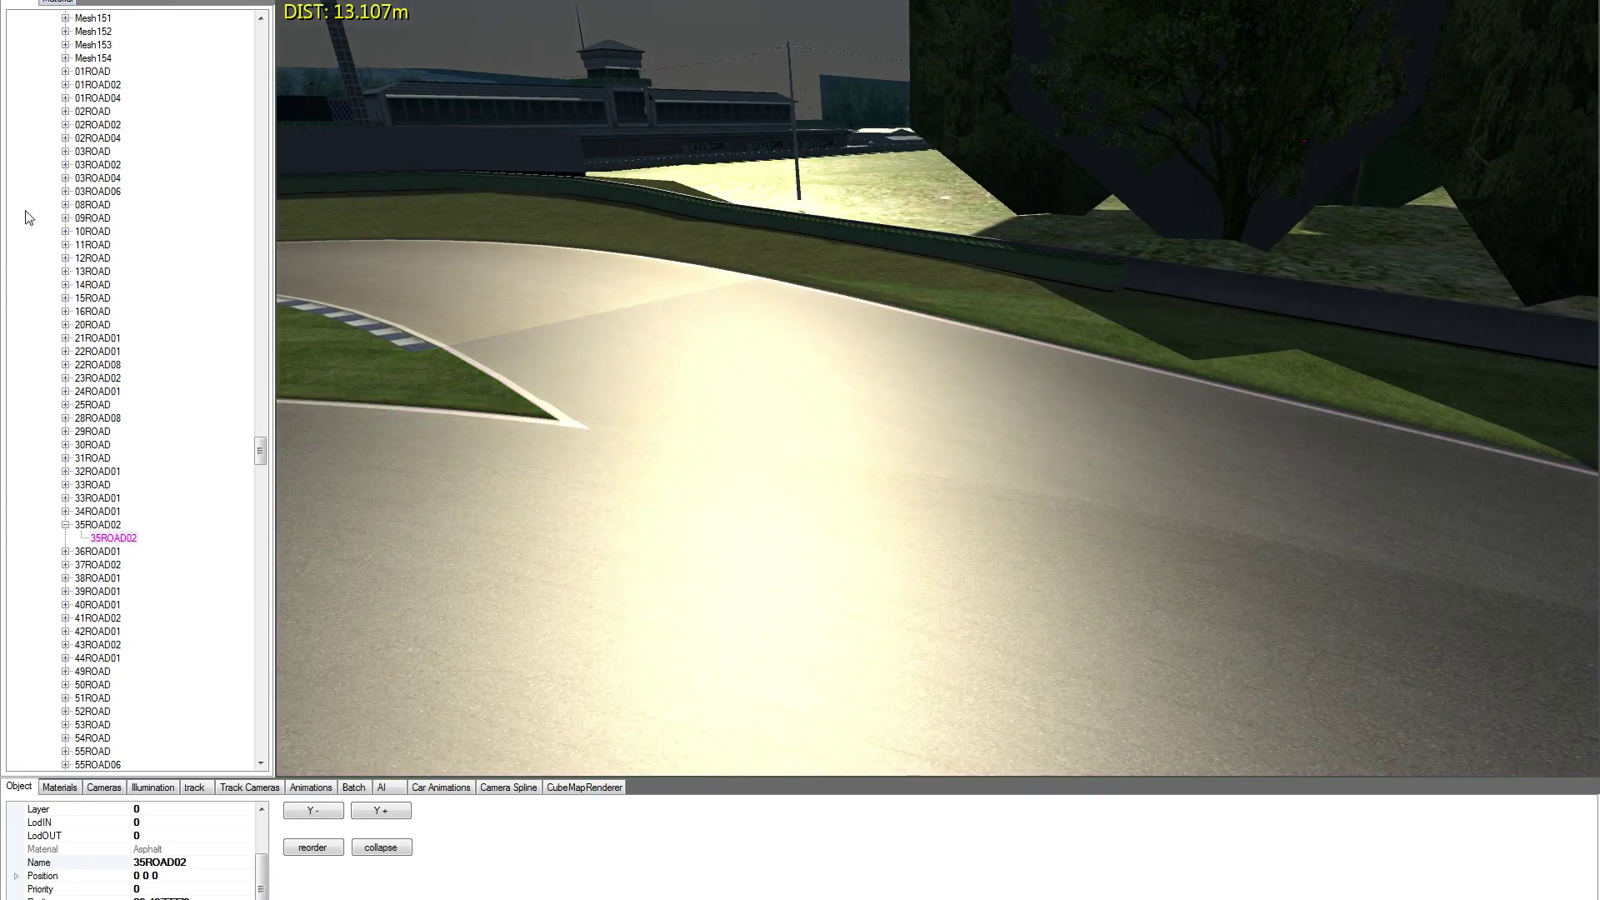
click(54, 4)
click(56, 788)
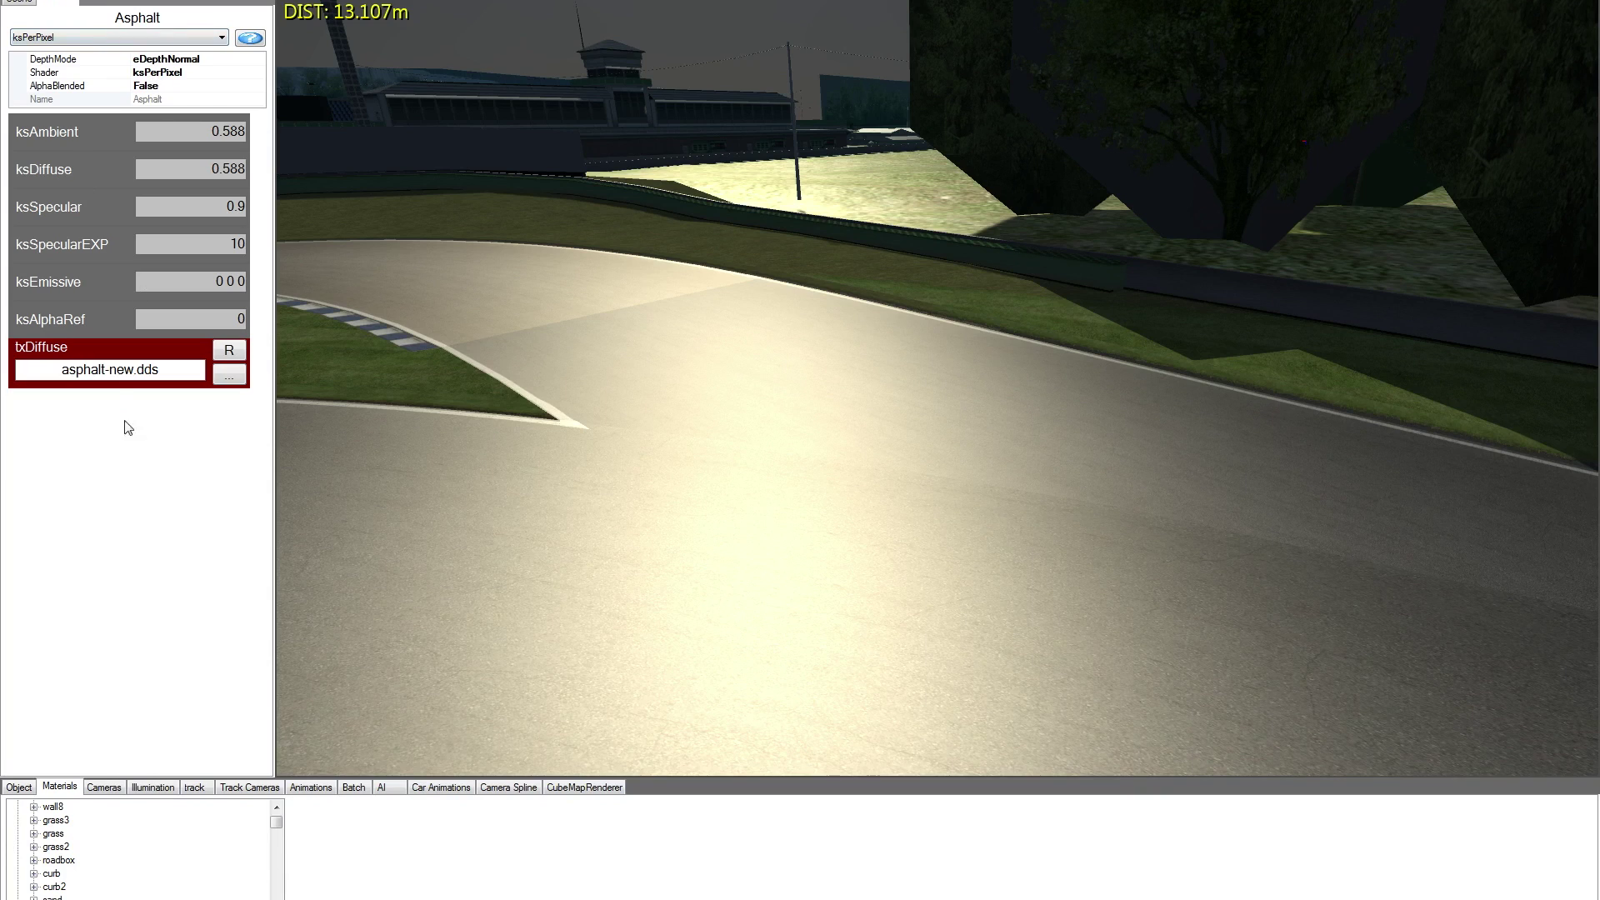
- Change the Asphalt material's shader to ksPerPixelNM
click(574, 517)
click(110, 39)
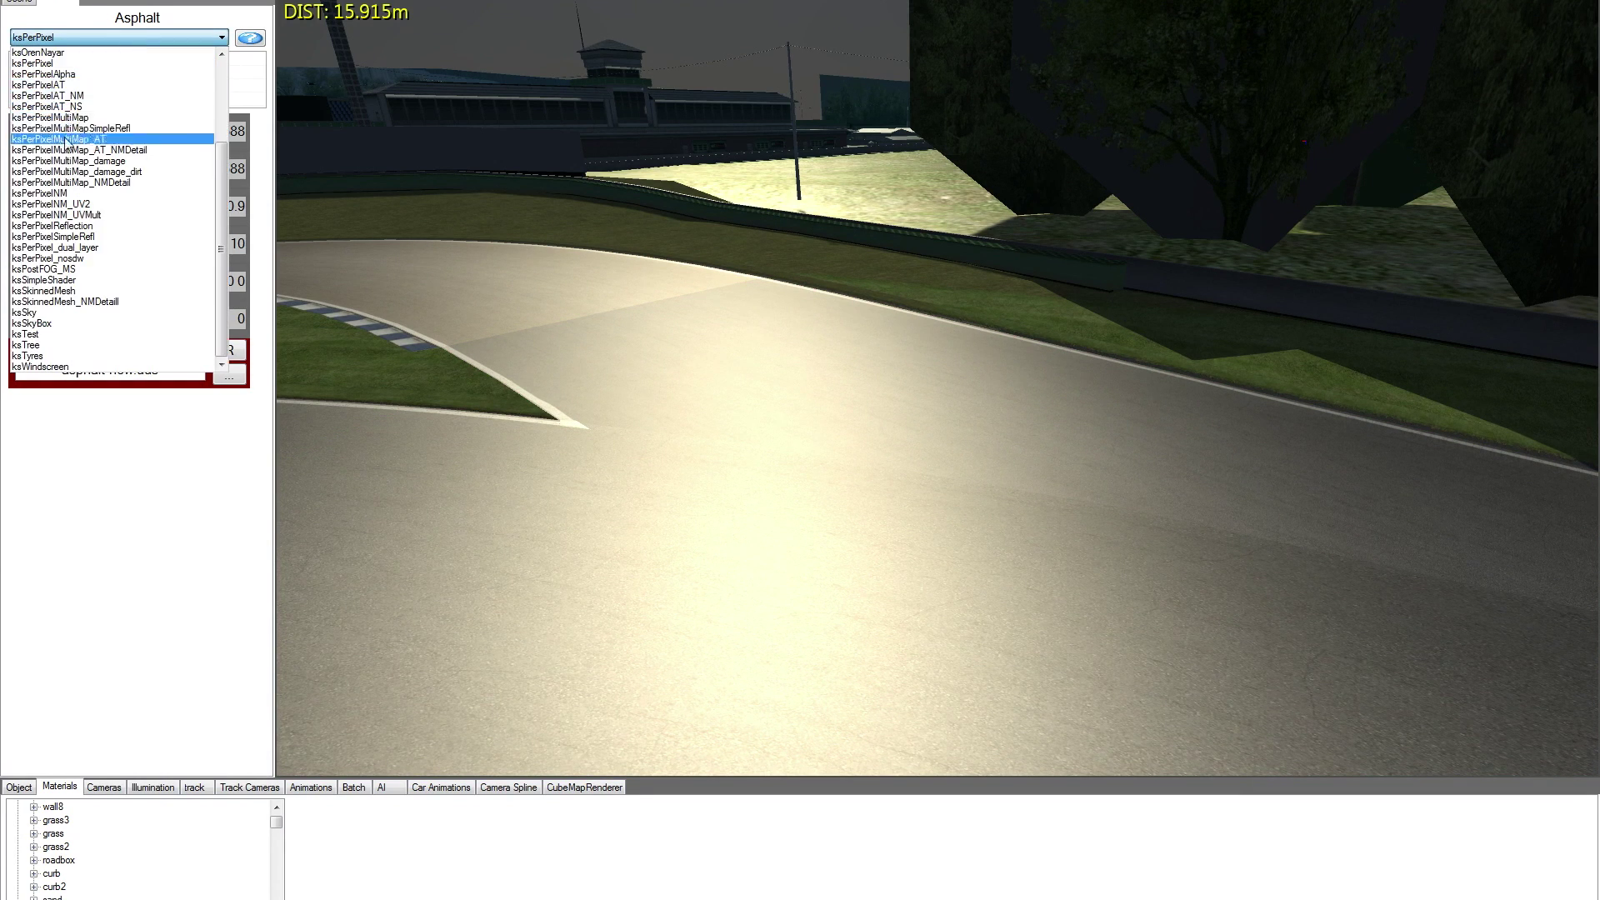
click(63, 195)
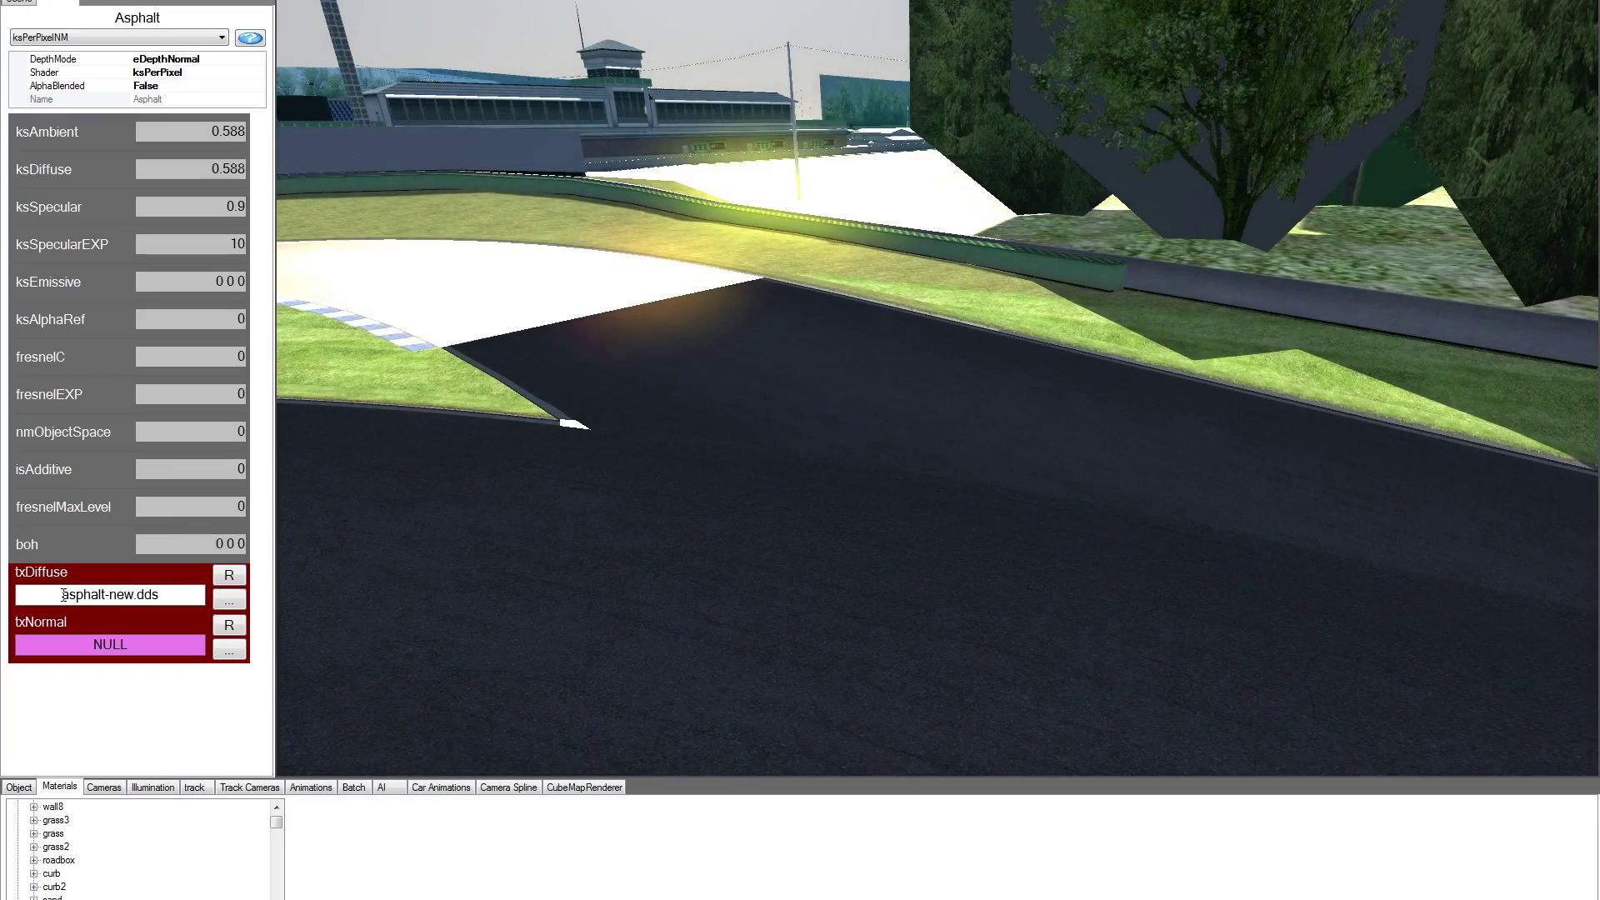
- Load asphalt-new-NM.dds from the newbury texture folder as the Asphalt material's txNormal map
drag(58, 596, 165, 598)
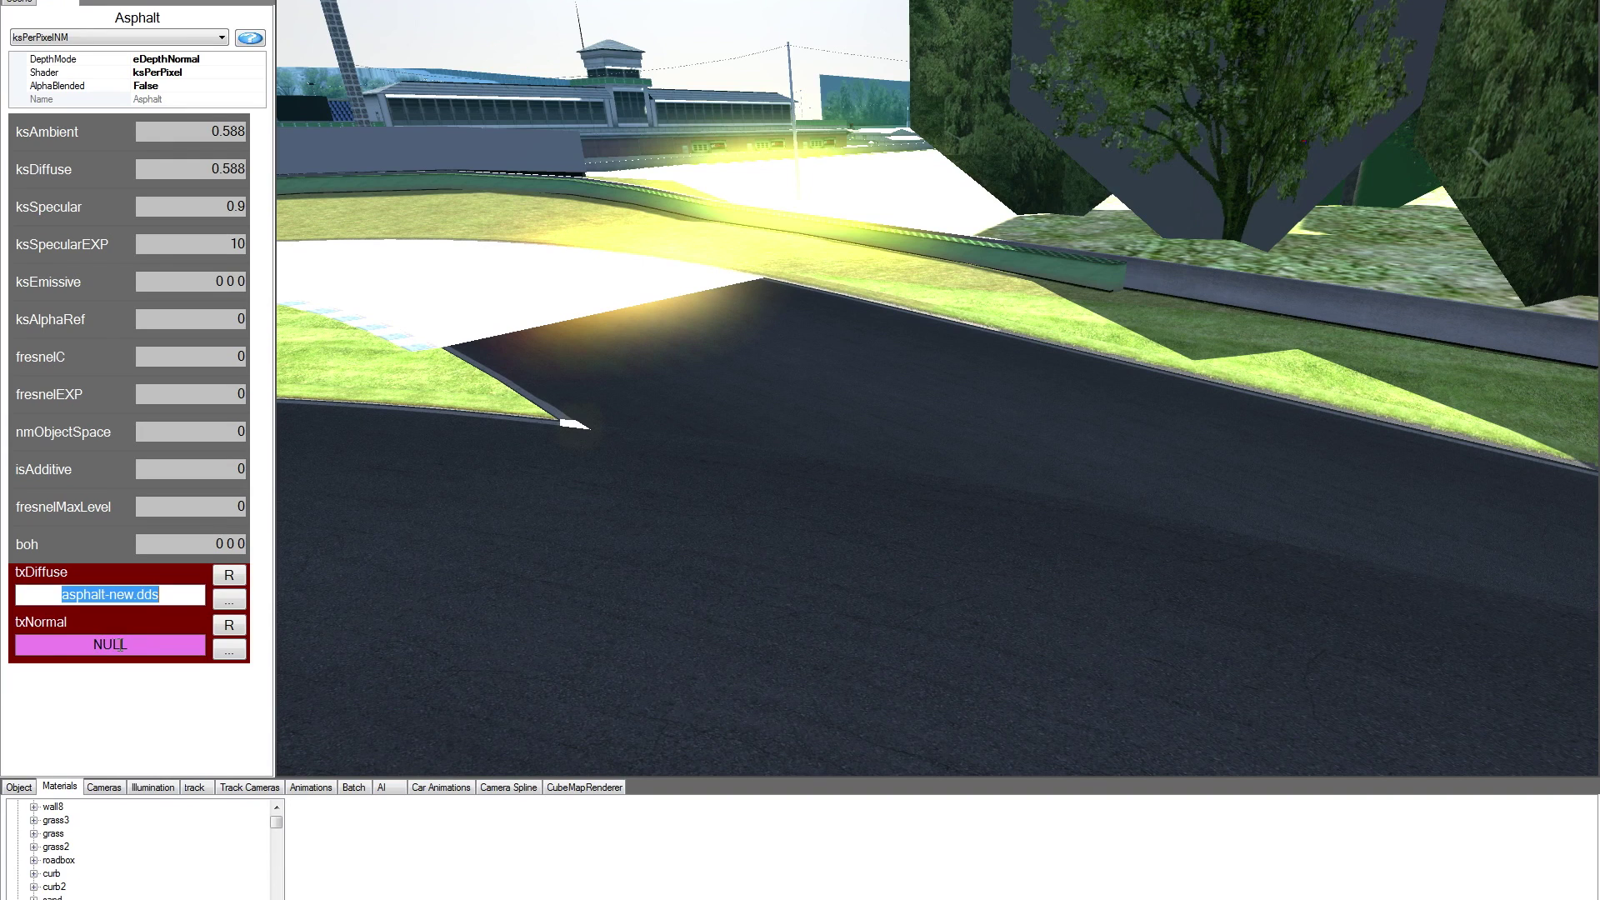
click(231, 656)
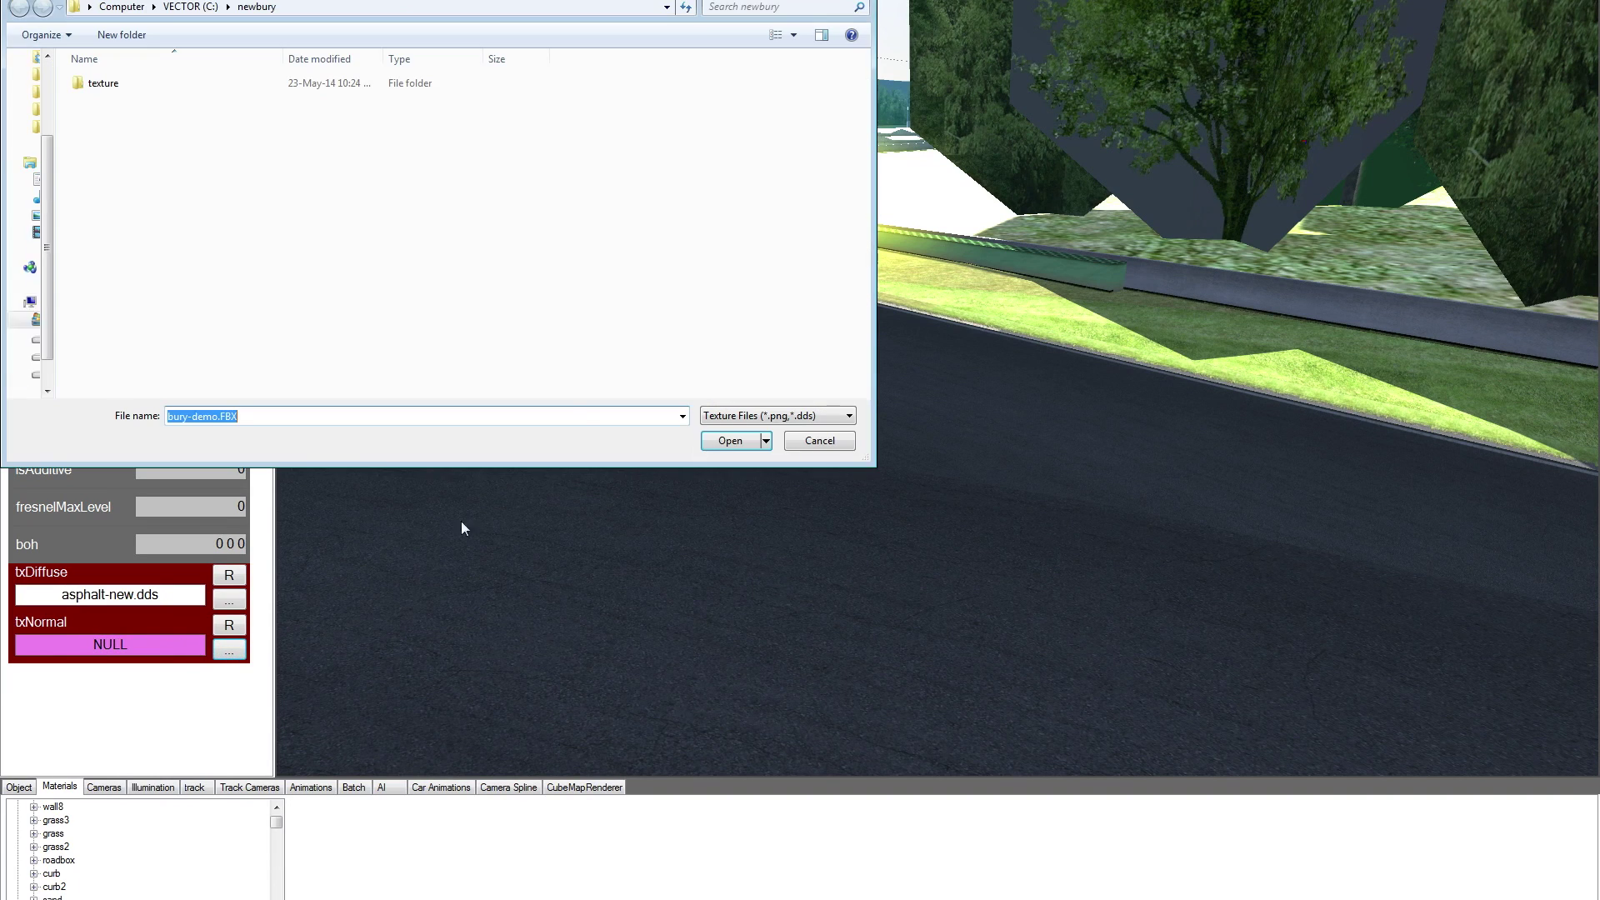
double_click(108, 86)
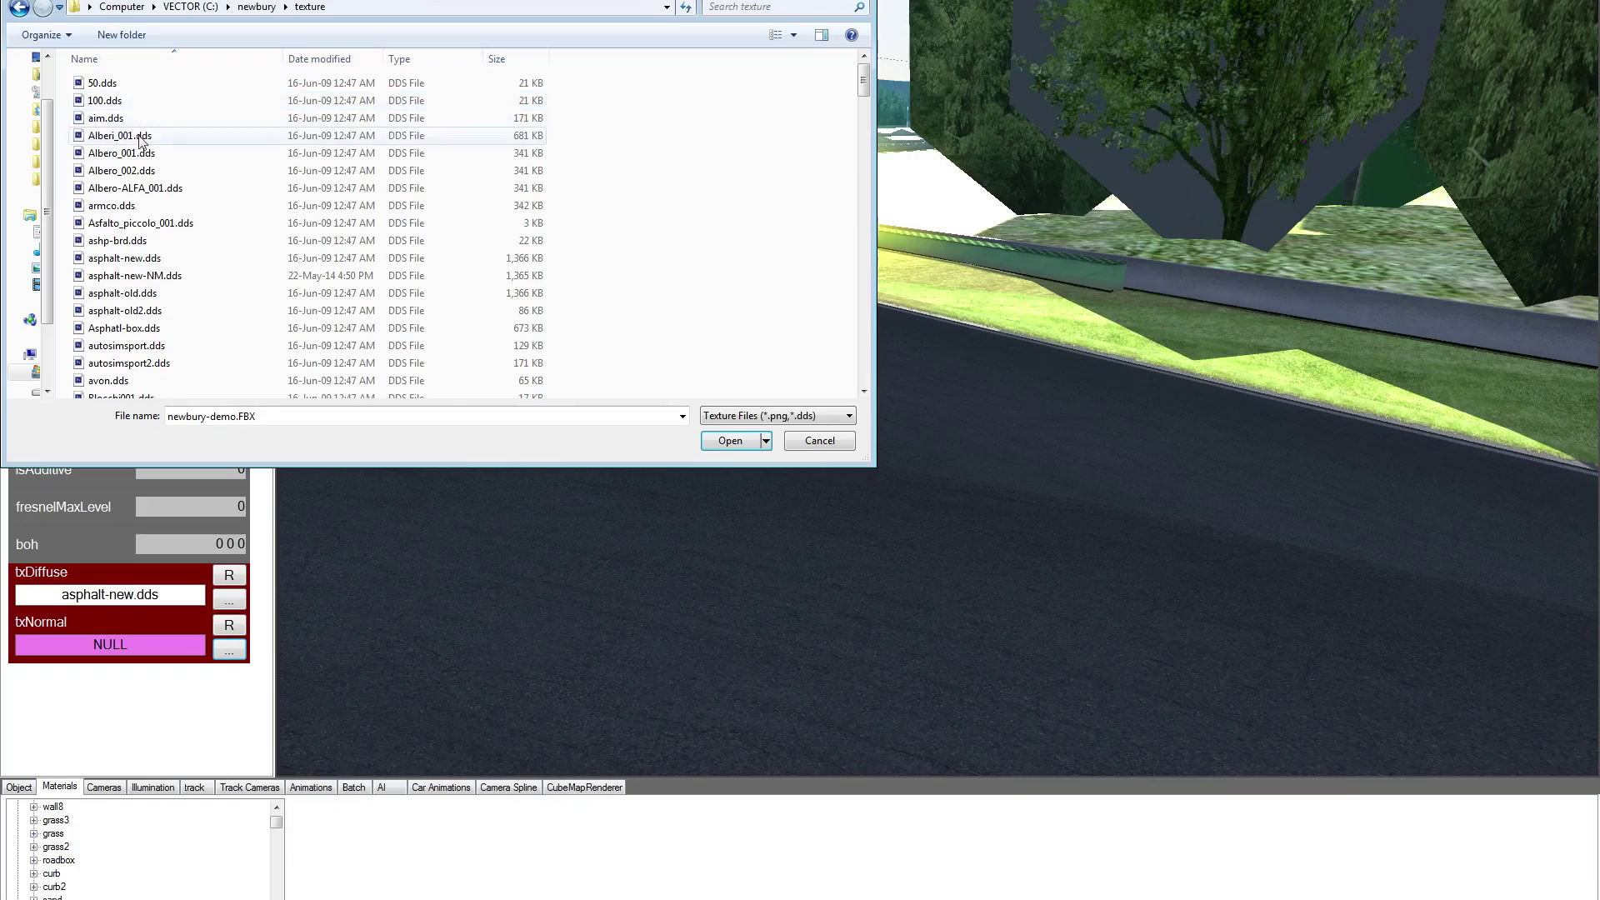
double_click(127, 276)
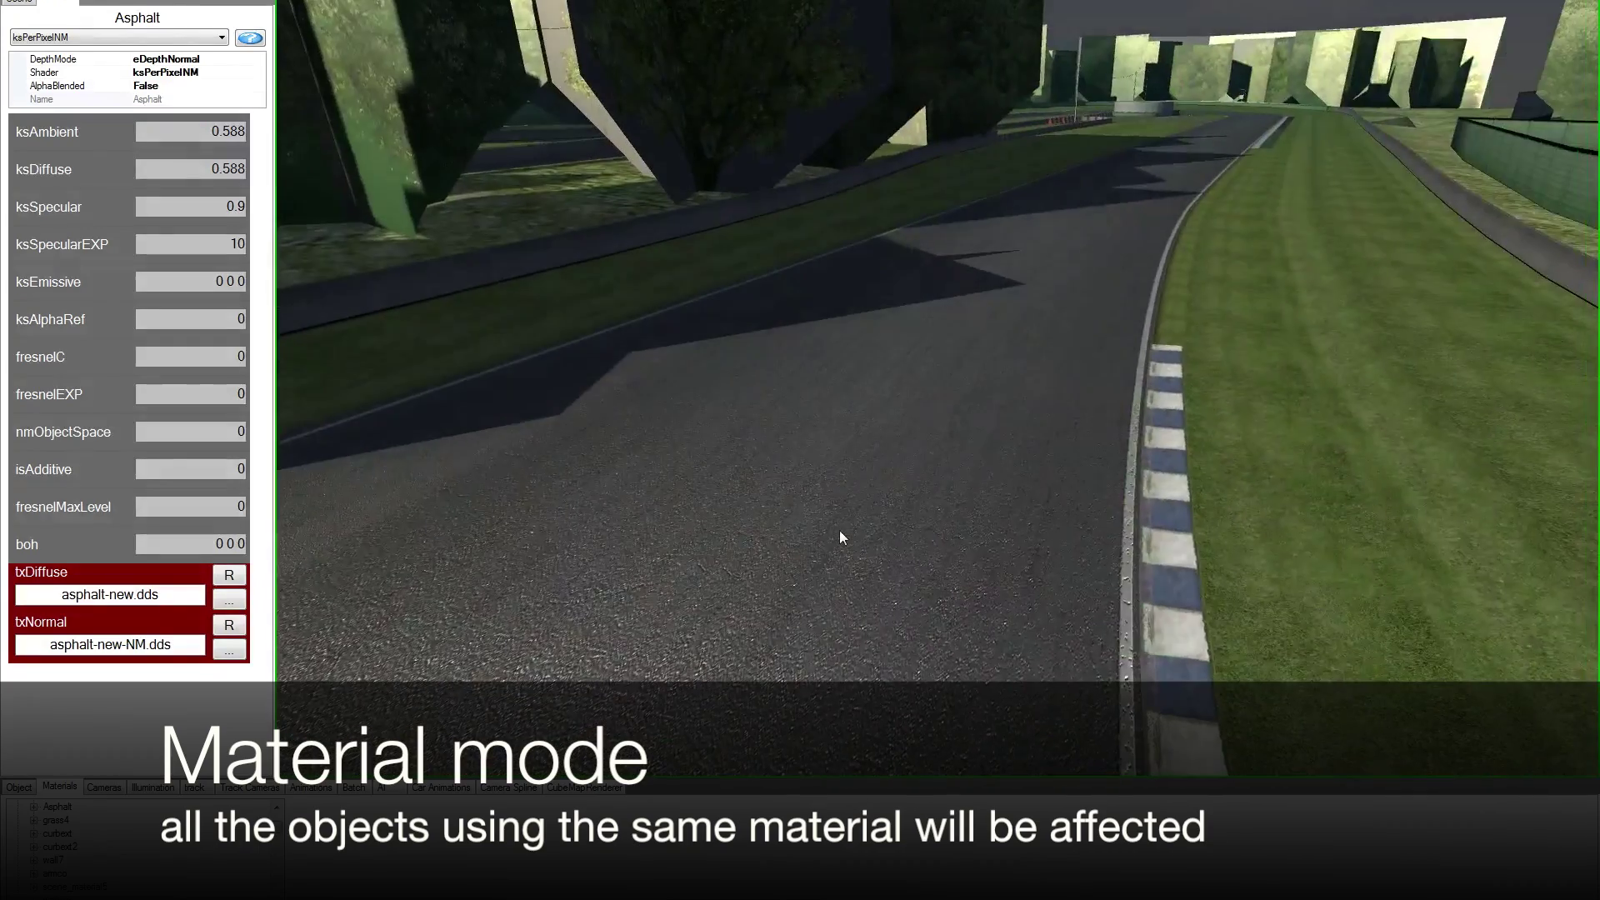
- Select several adjoining road sections to check the normal-mapped Asphalt material across all objects that share it
click(838, 530)
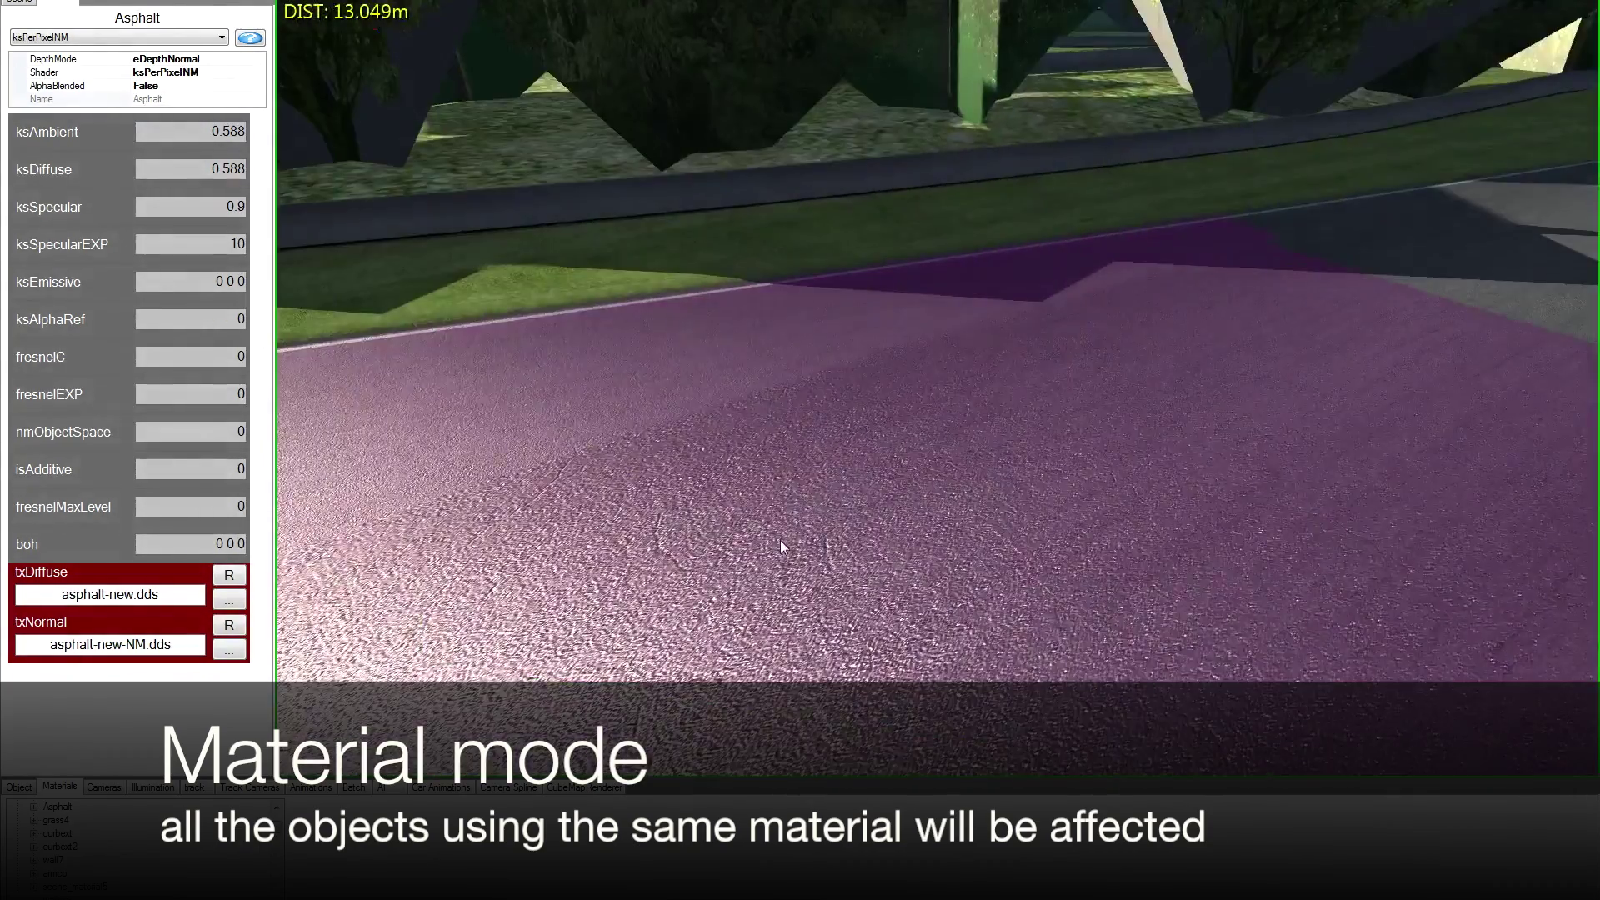
click(780, 540)
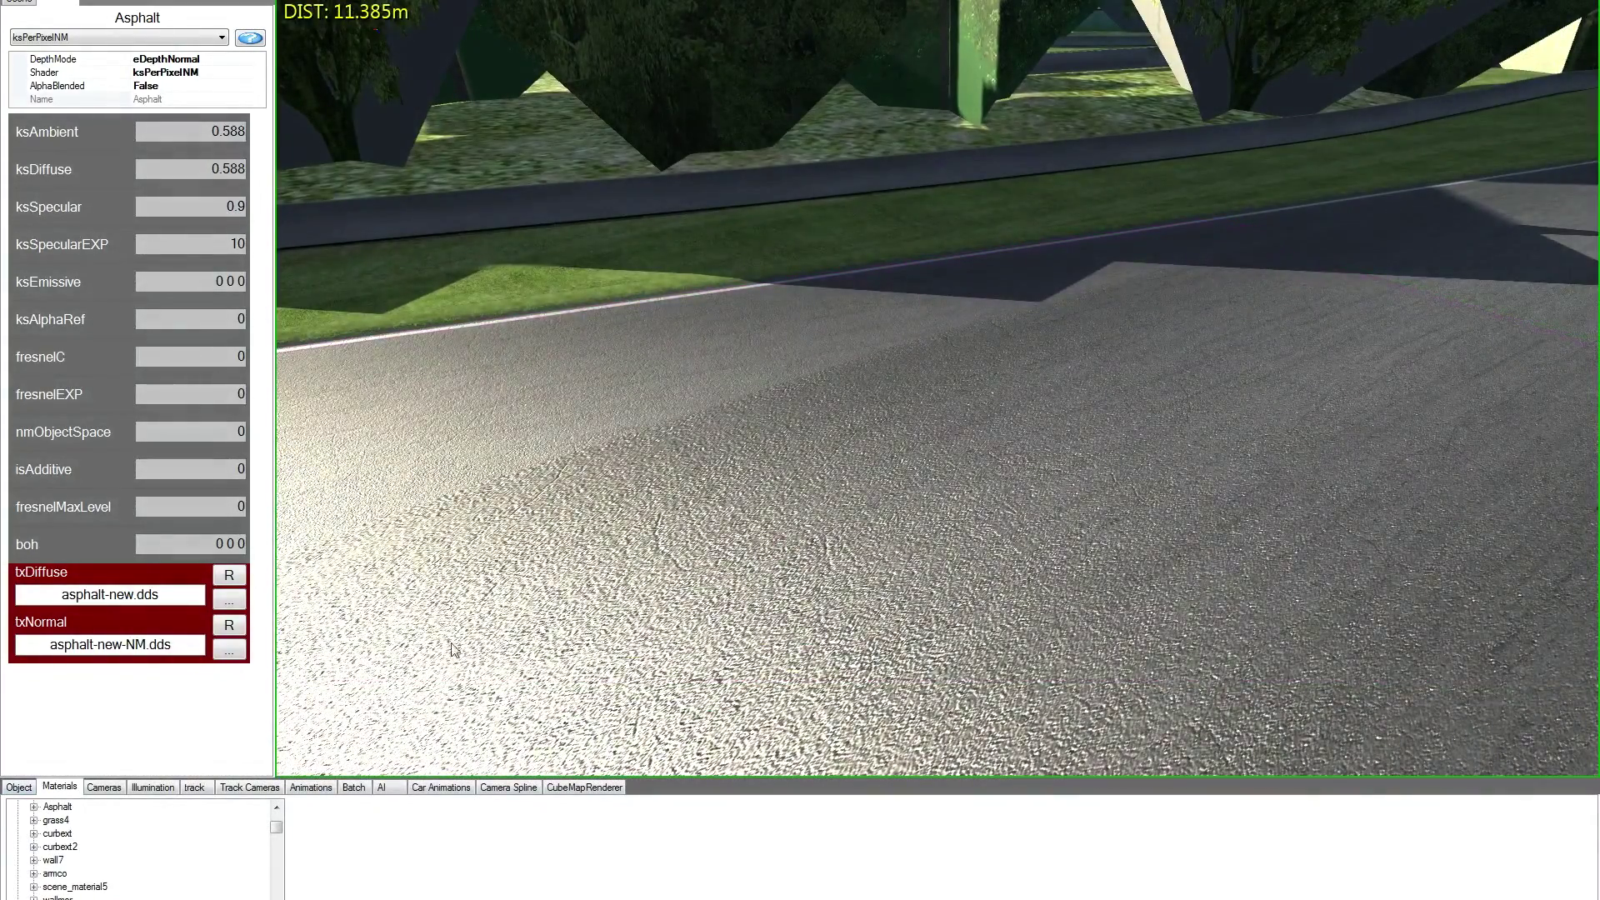
click(898, 490)
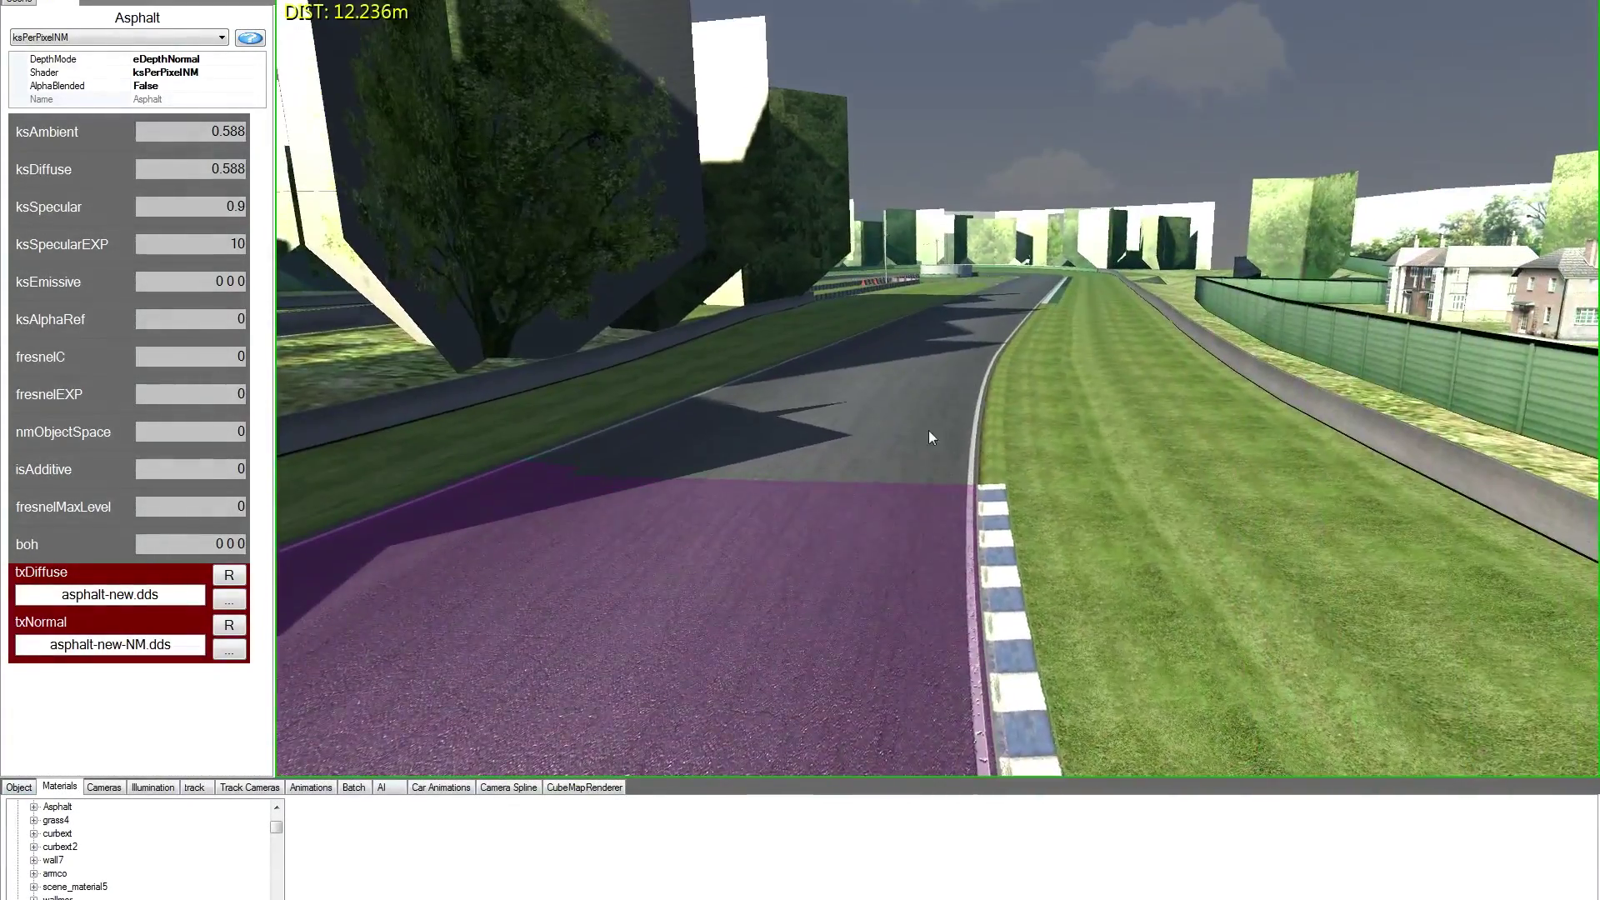
click(914, 428)
- Display the object properties and select the road section 35ROAD02 at the track fork
click(10, 787)
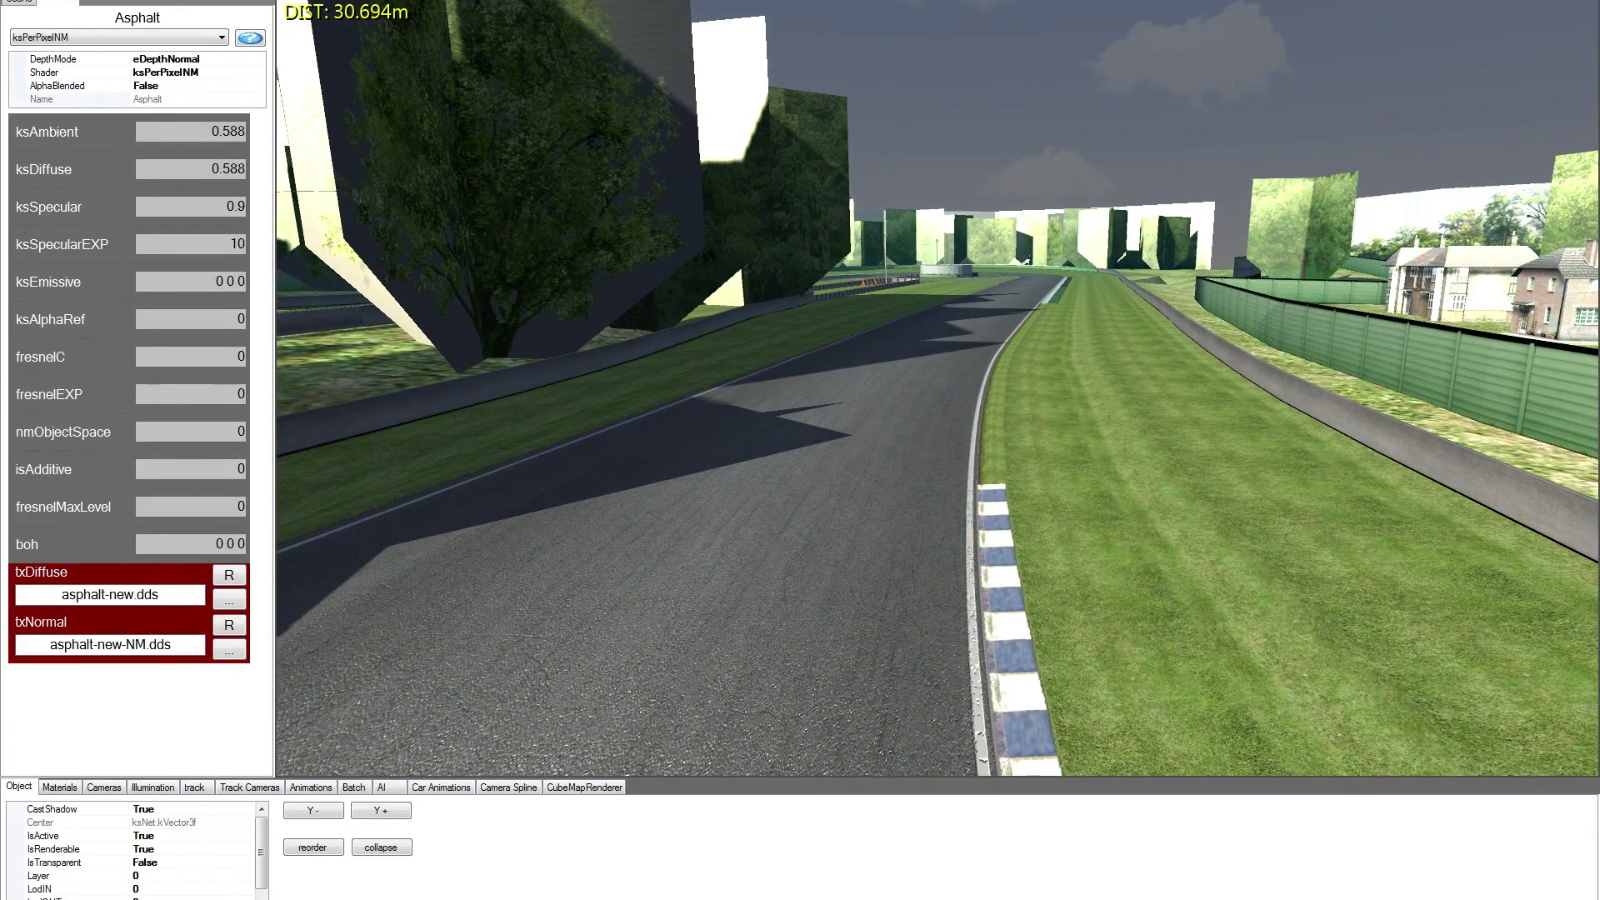
key(Up)
right_drag(861, 472, 668, 489)
key(Up)
key(Up)
key(Up)
click(705, 493)
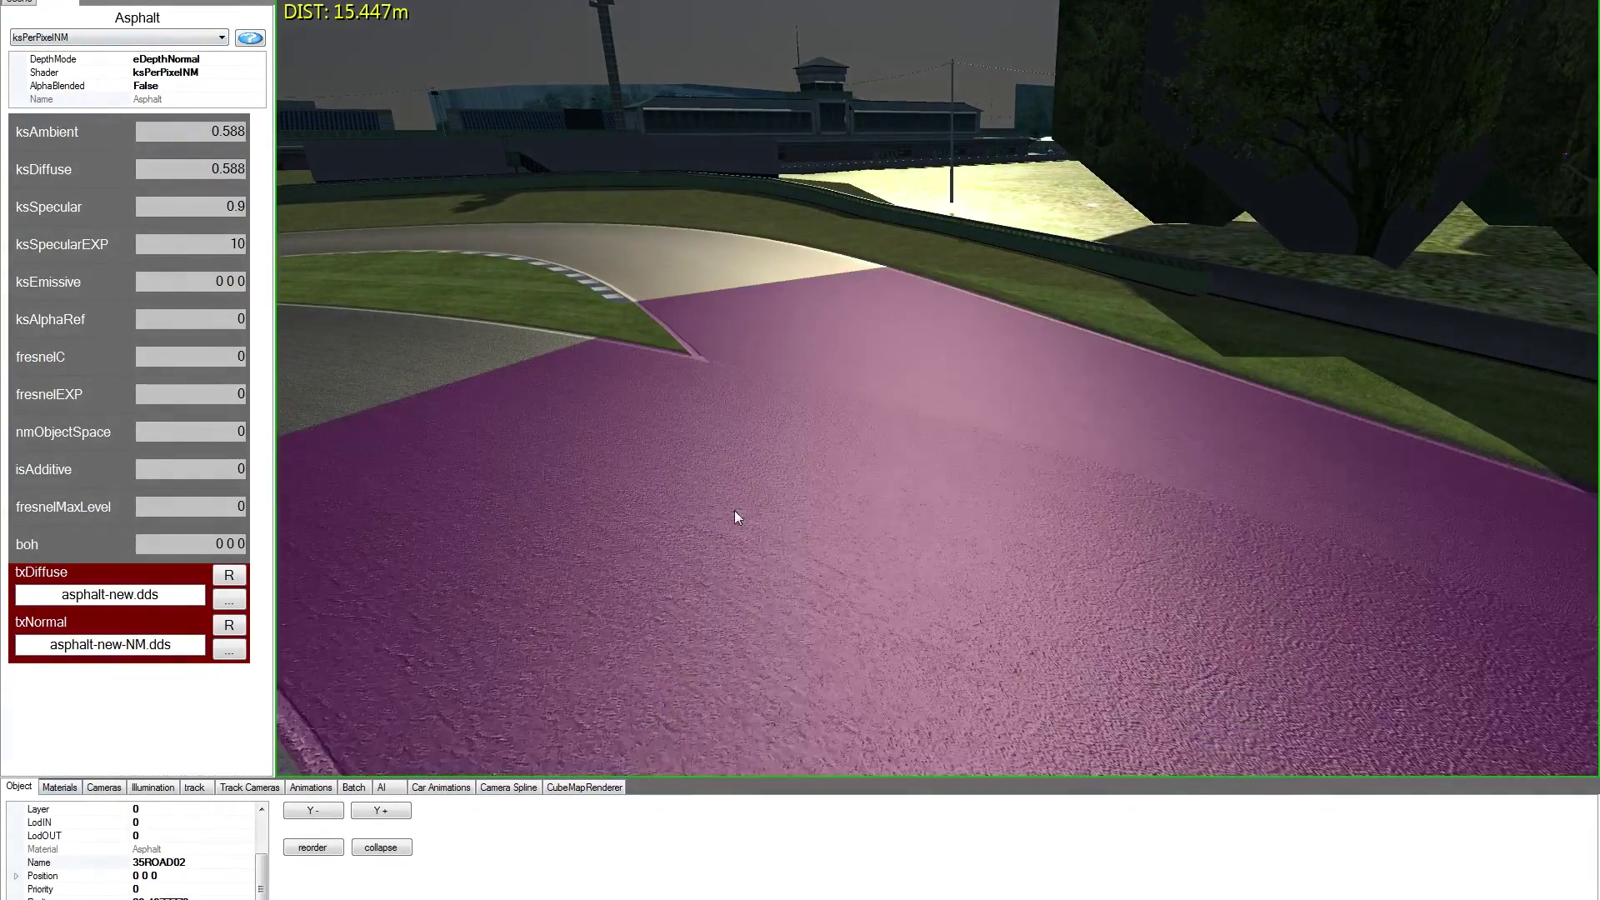
- Compare the asphalt's bumps and reflections looking away from the sun and against it at the fork
right_drag(734, 514, 843, 482)
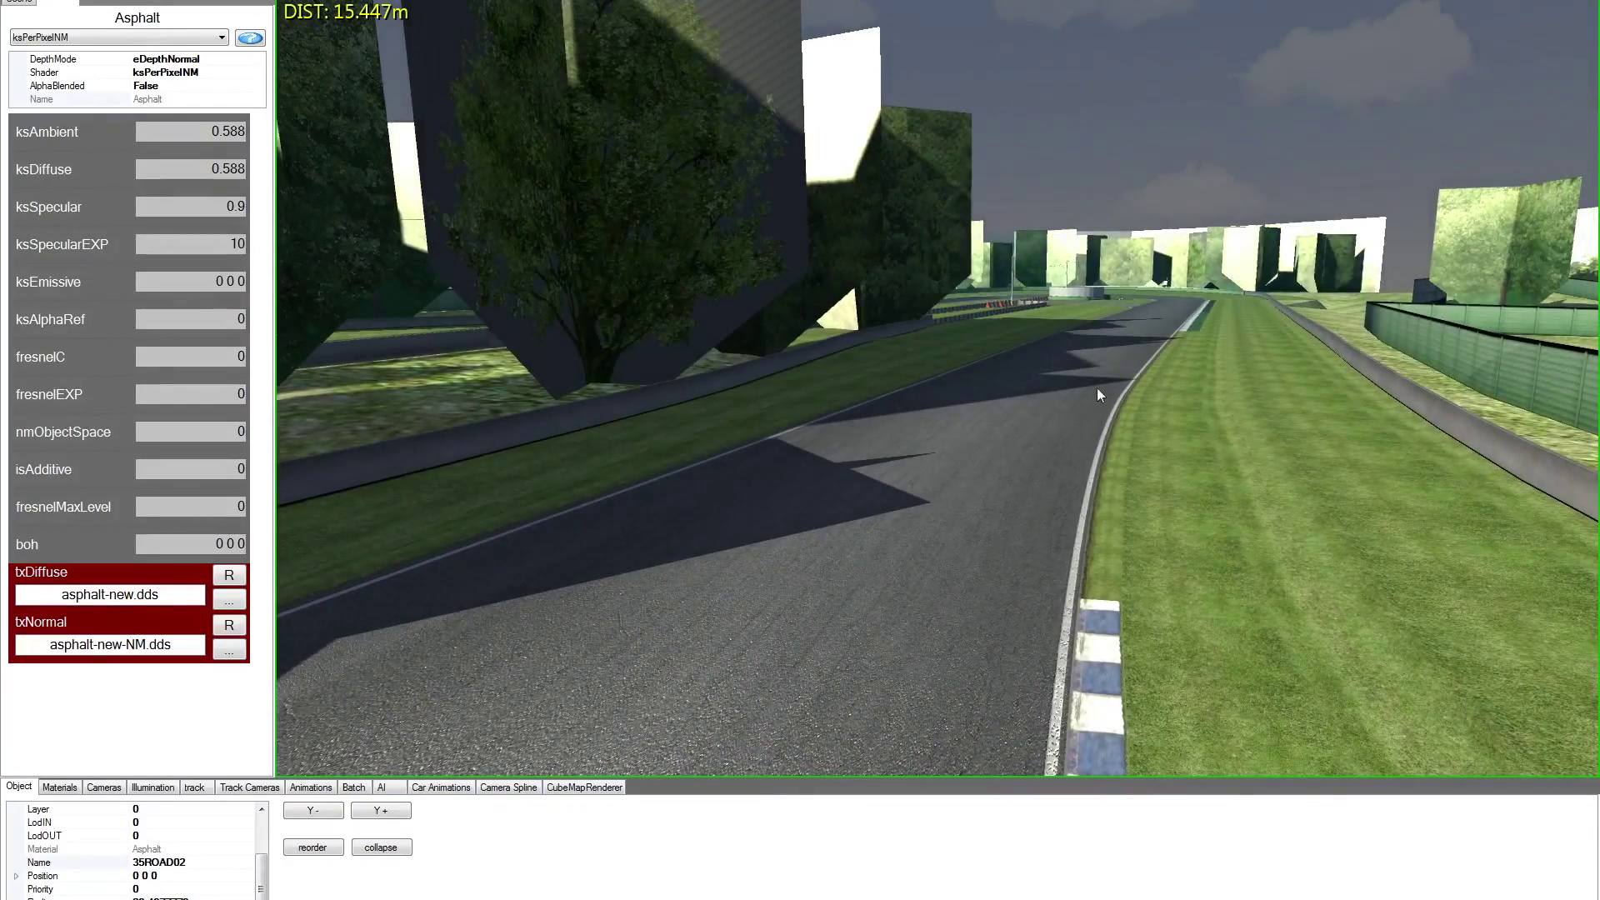
right_drag(1098, 396, 587, 585)
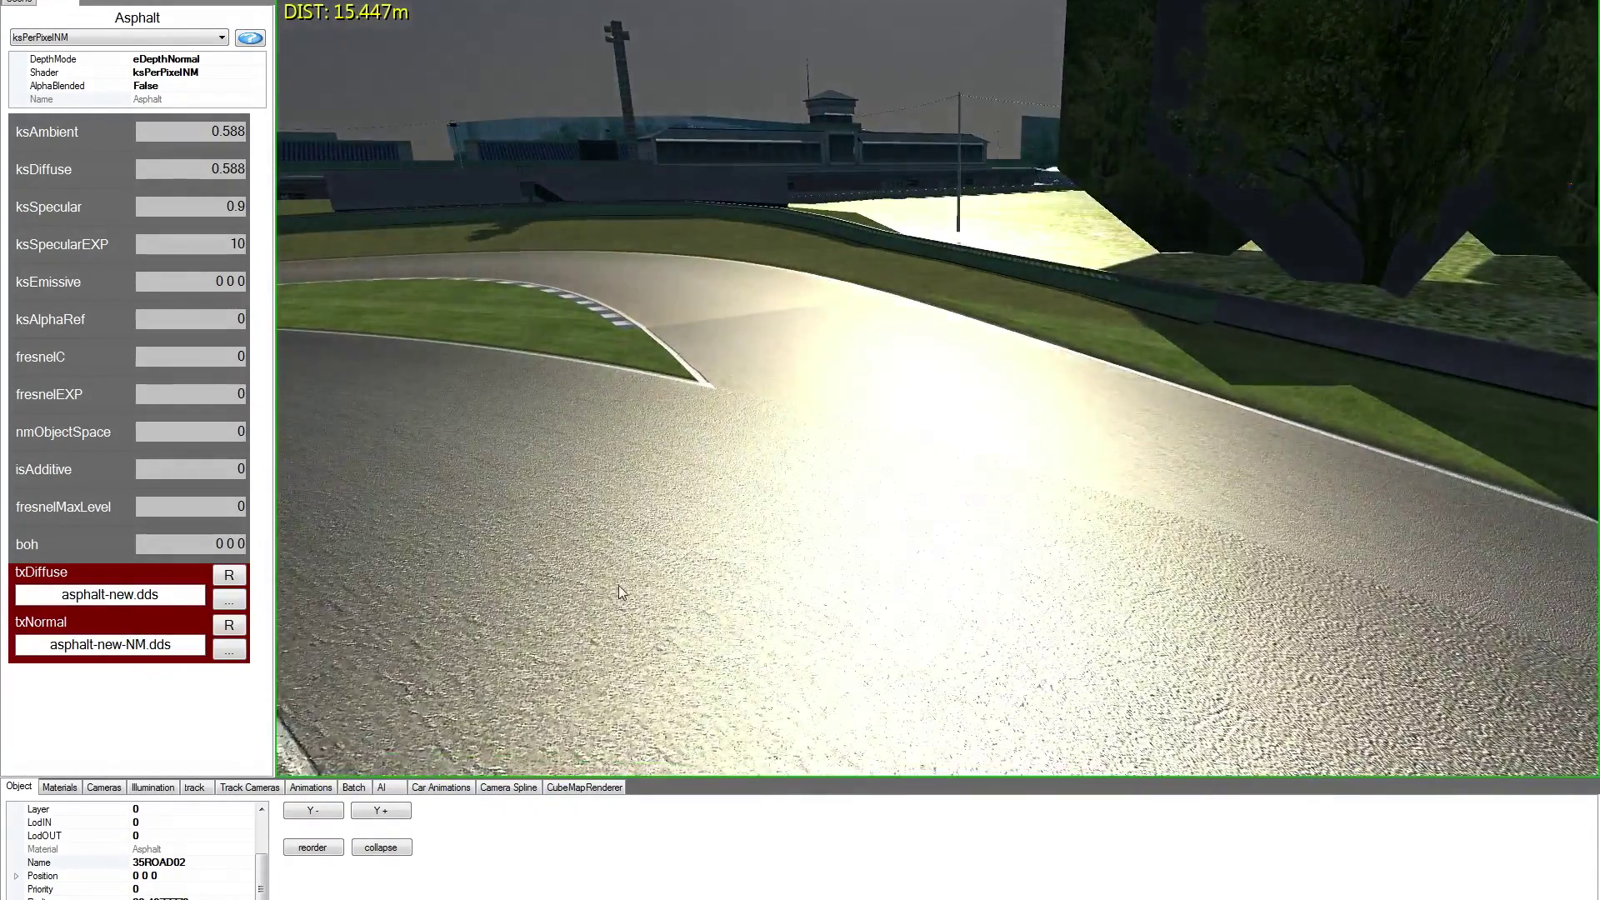
click(618, 586)
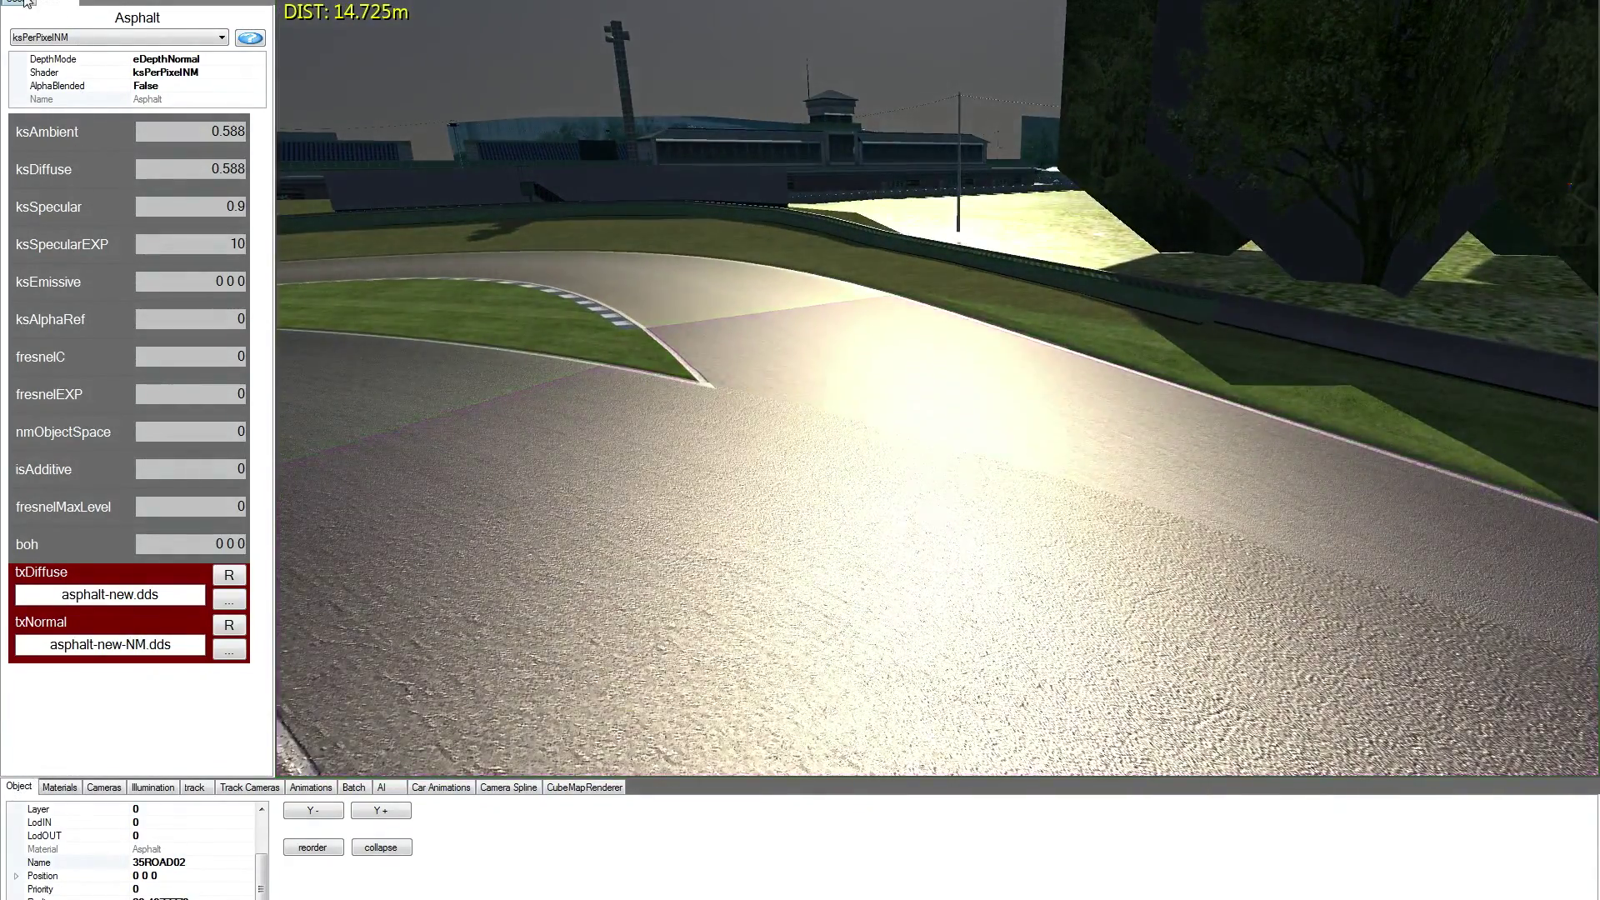
- Review the selected road section's object properties, including CastShadow, IsRenderable, IsTransparent, LodIN and LodOUT
drag(257, 894, 261, 855)
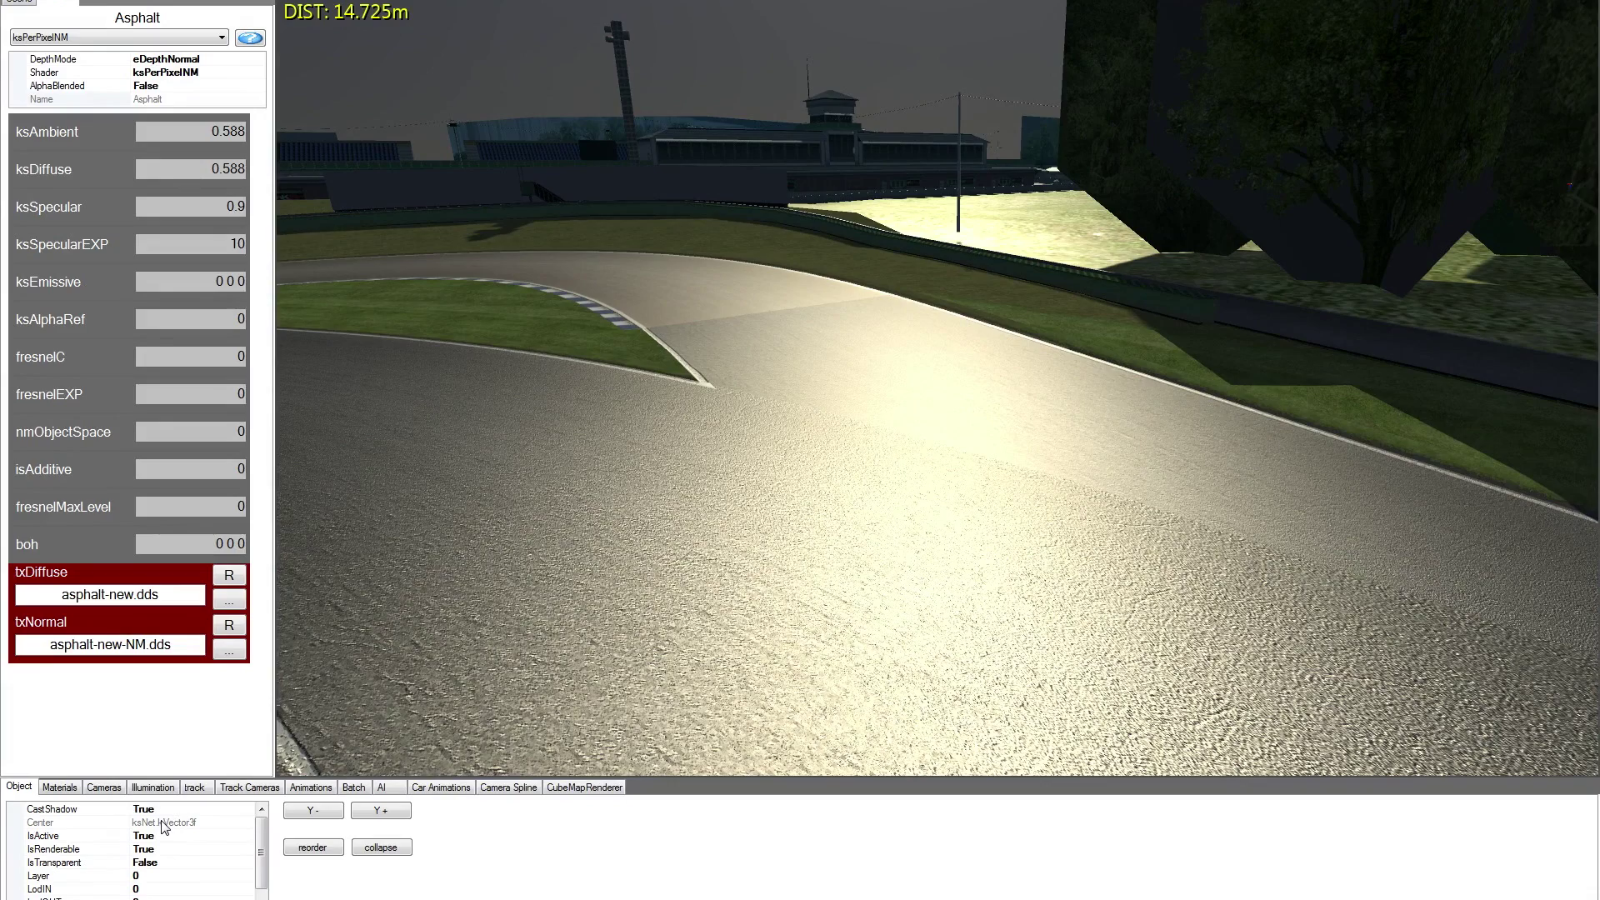
click(814, 567)
drag(262, 857, 267, 865)
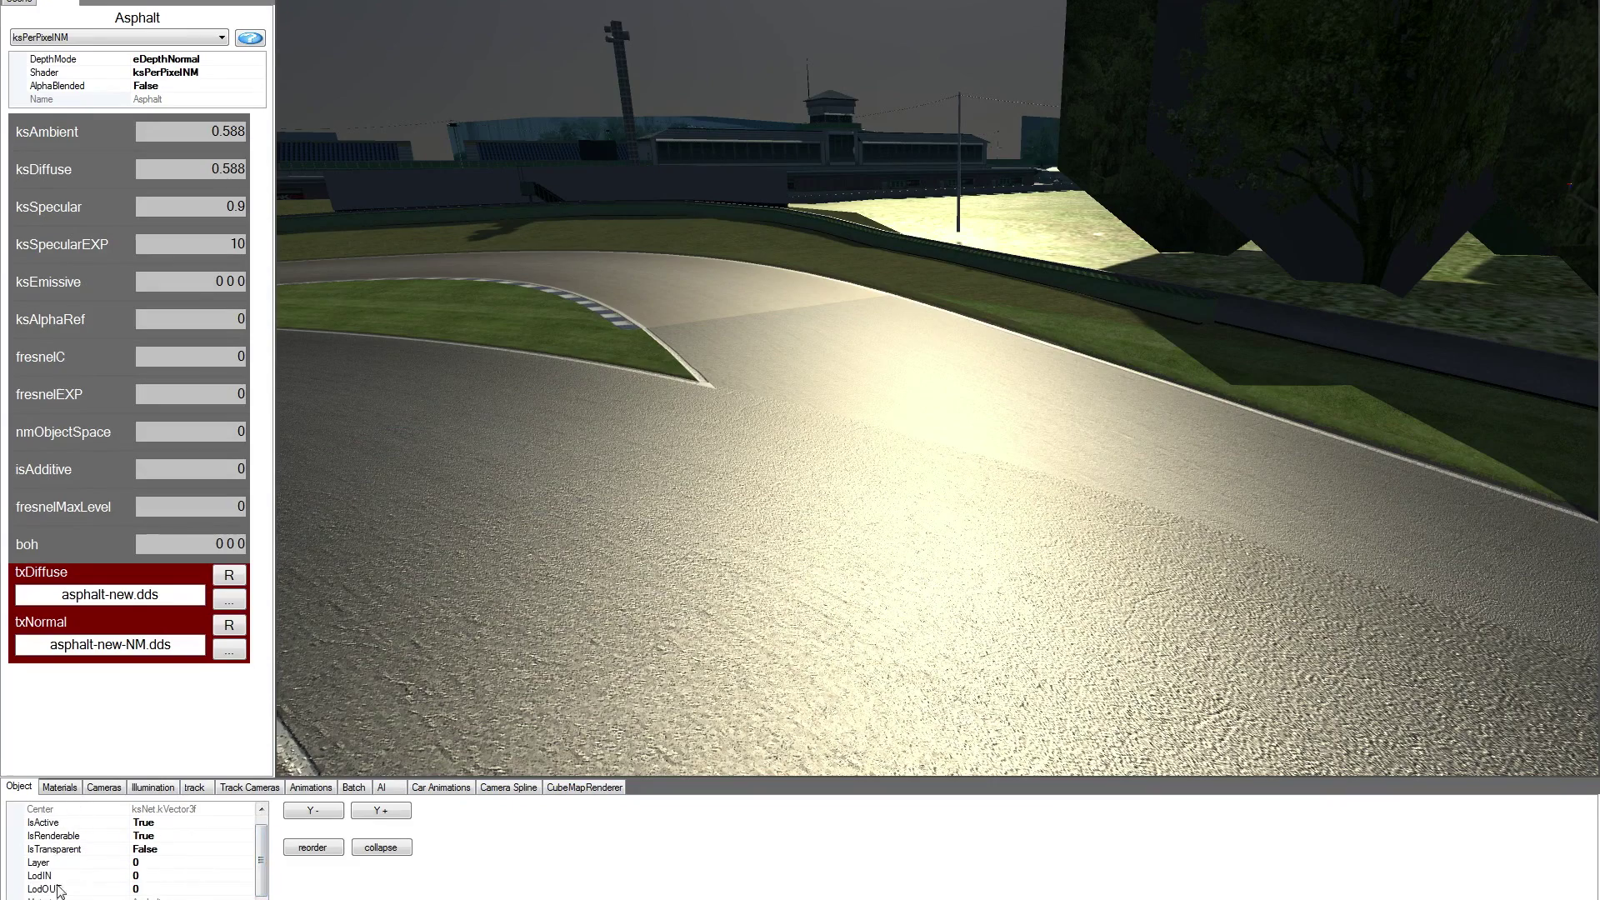
click(878, 480)
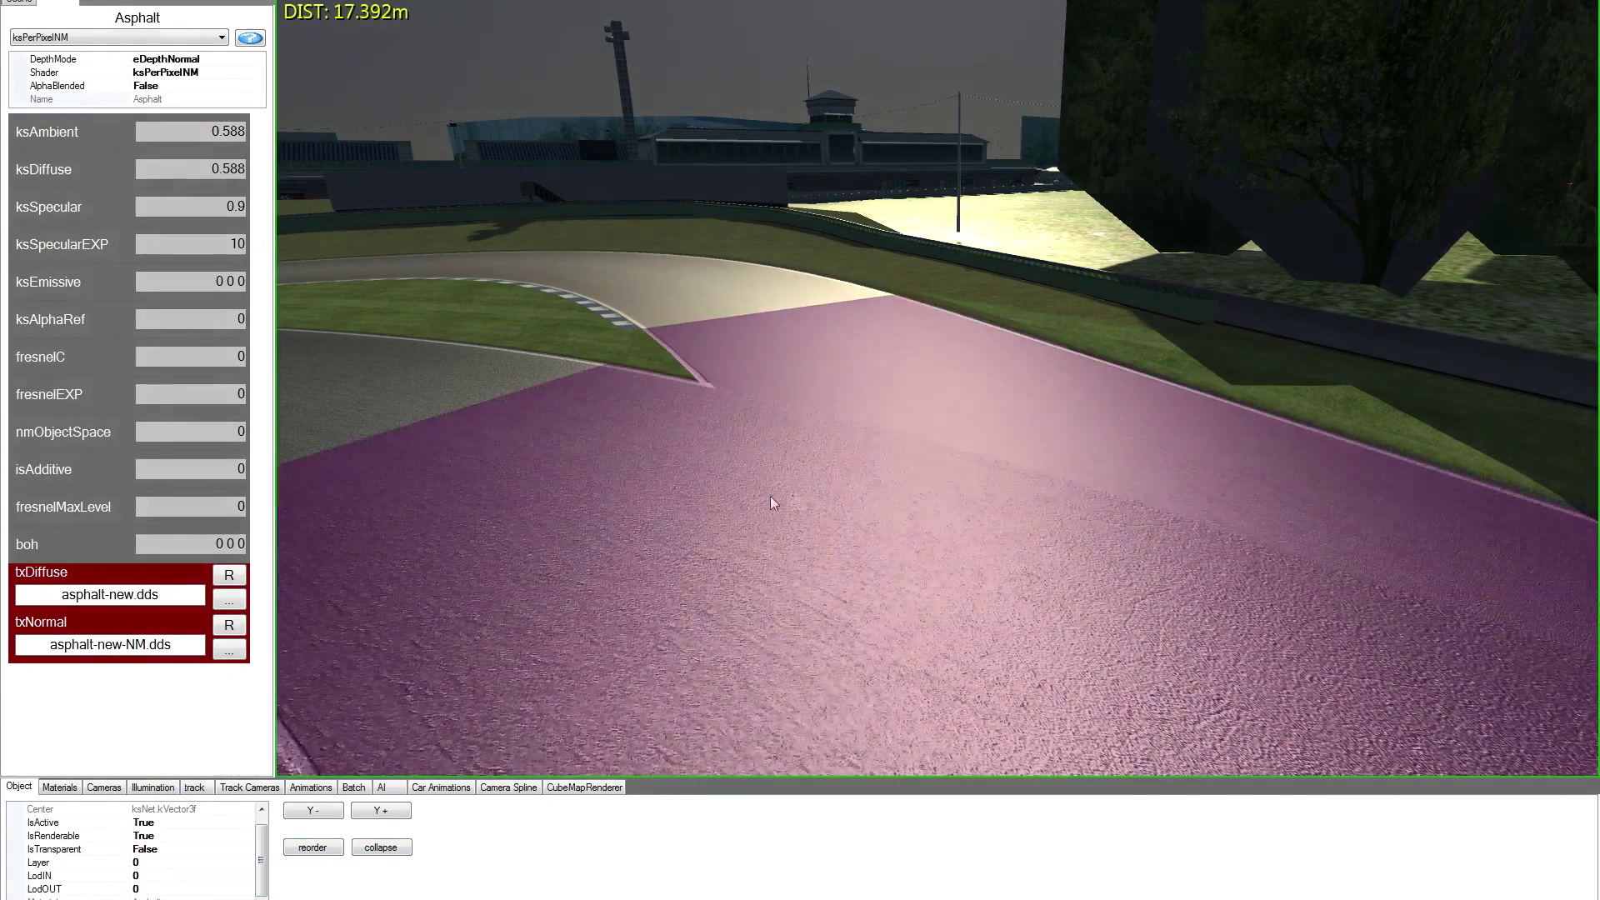
- Set the Asphalt material's ksAmbient, ksDiffuse and ksSpecular to 0.4, viewed up close against the sun glare
mouse_move(717, 510)
right_down()
mouse_move(741, 529)
mouse_move(726, 550)
mouse_move(728, 511)
right_up()
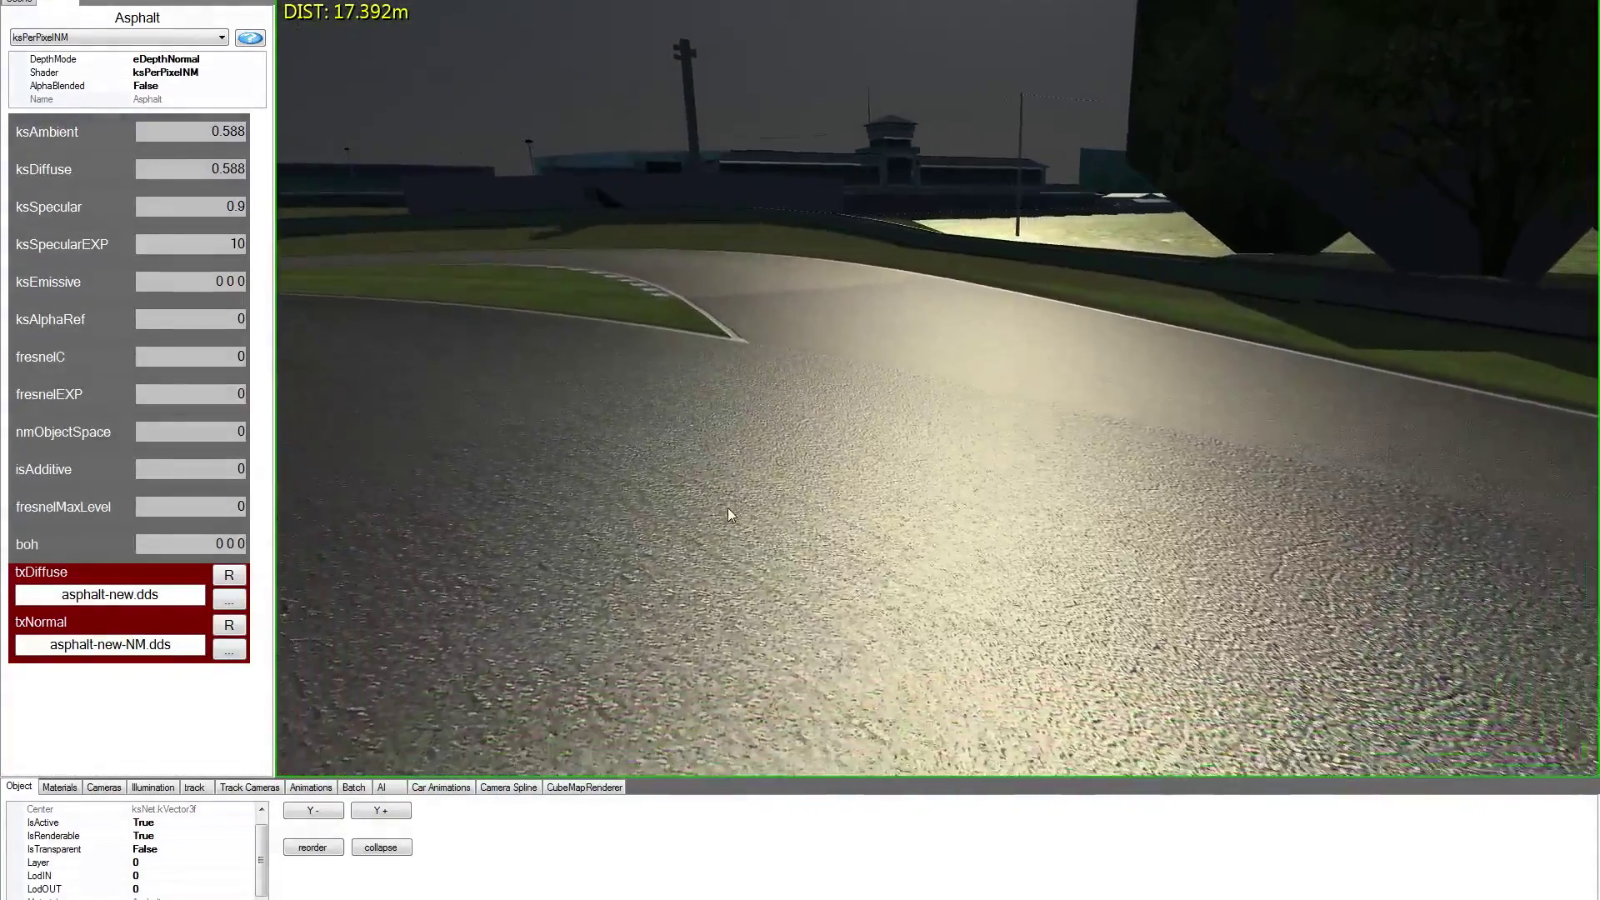
key(Up)
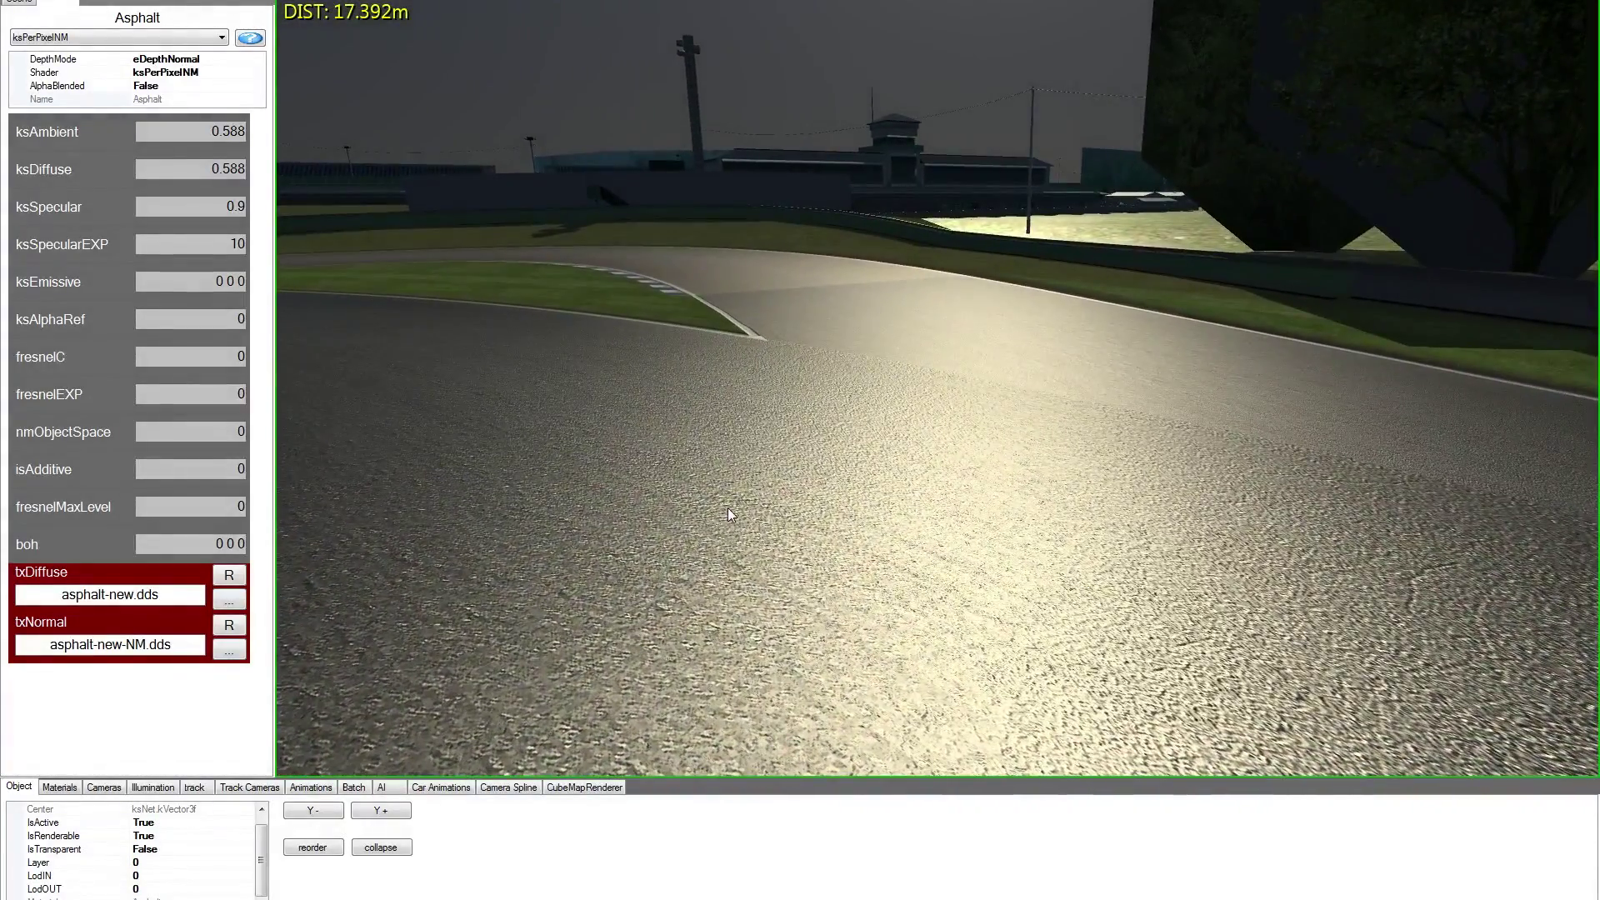
click(915, 531)
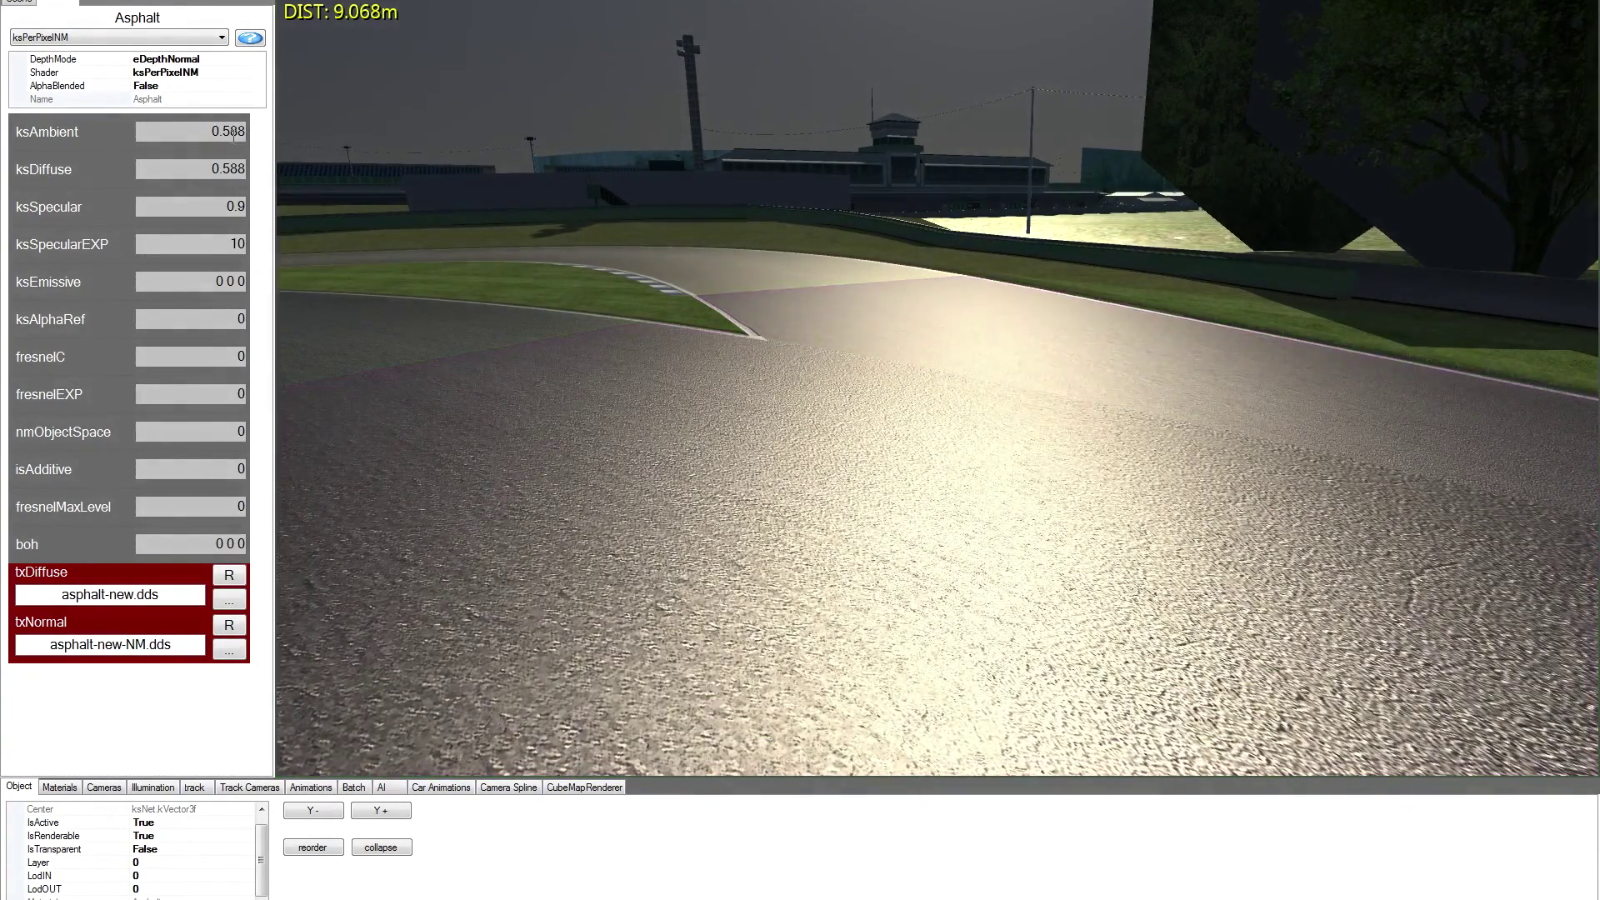
drag(225, 130, 246, 131)
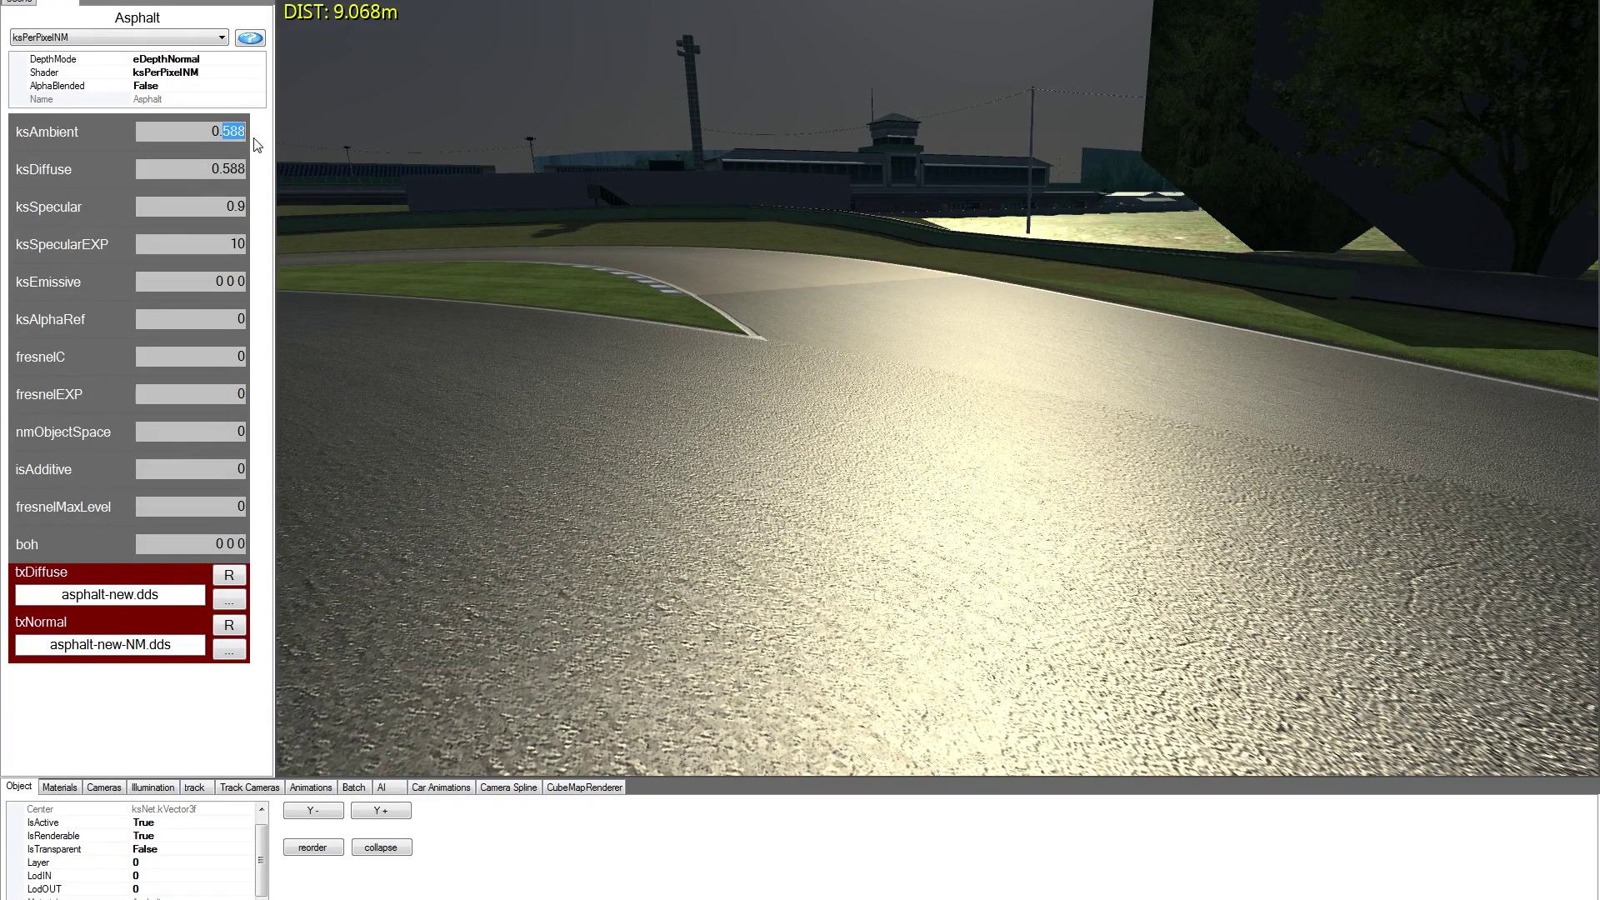
text(4)
drag(225, 168, 247, 169)
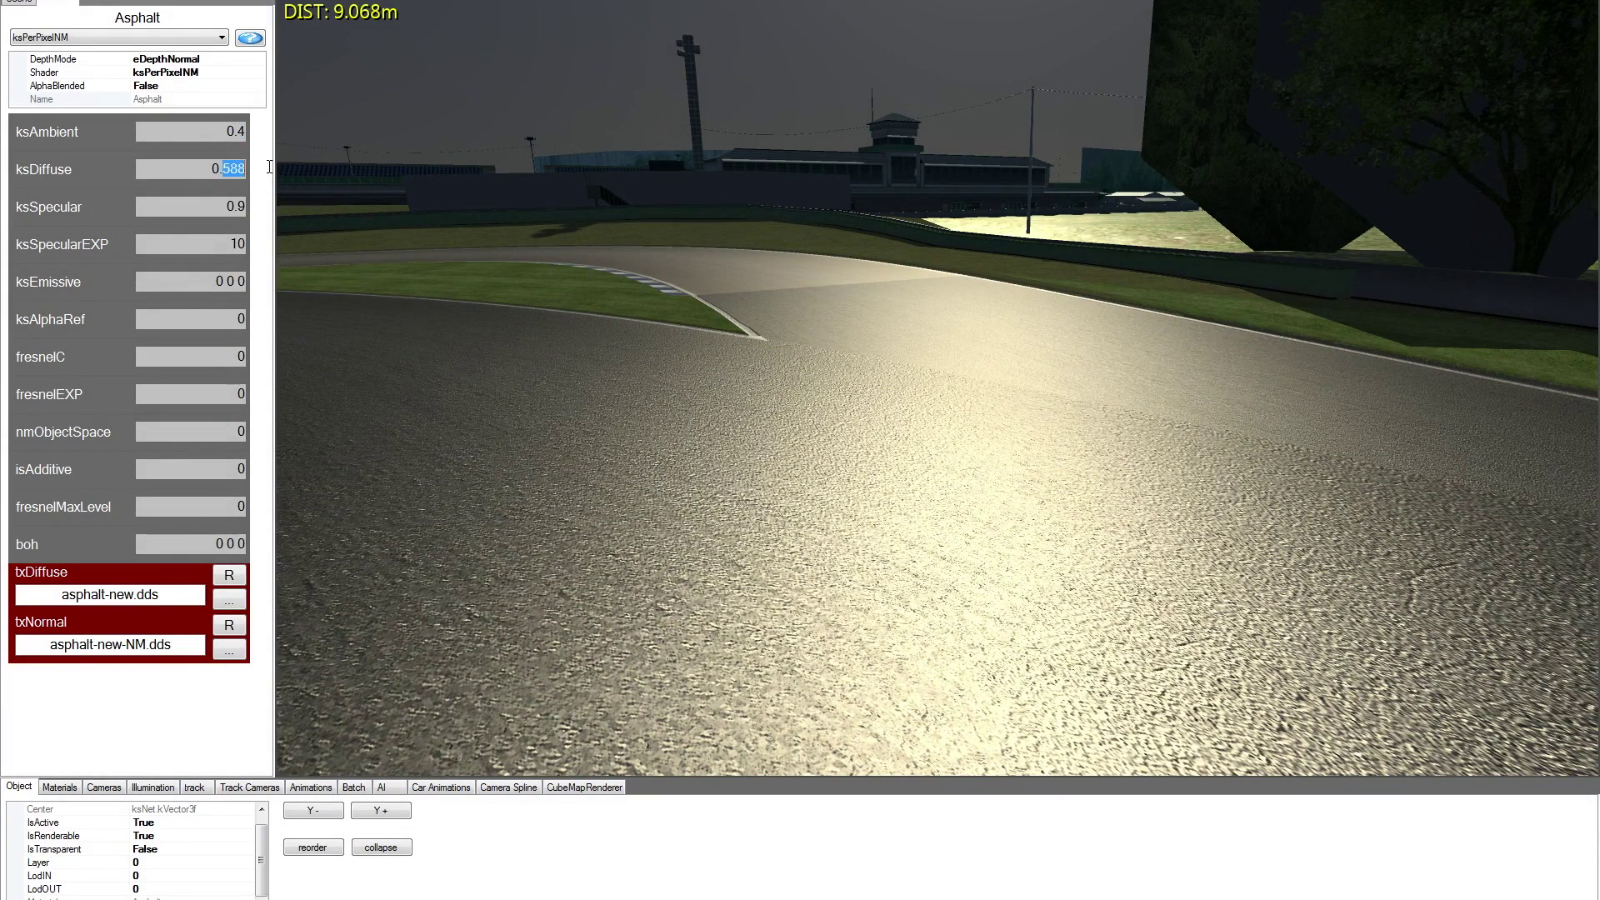
text(4)
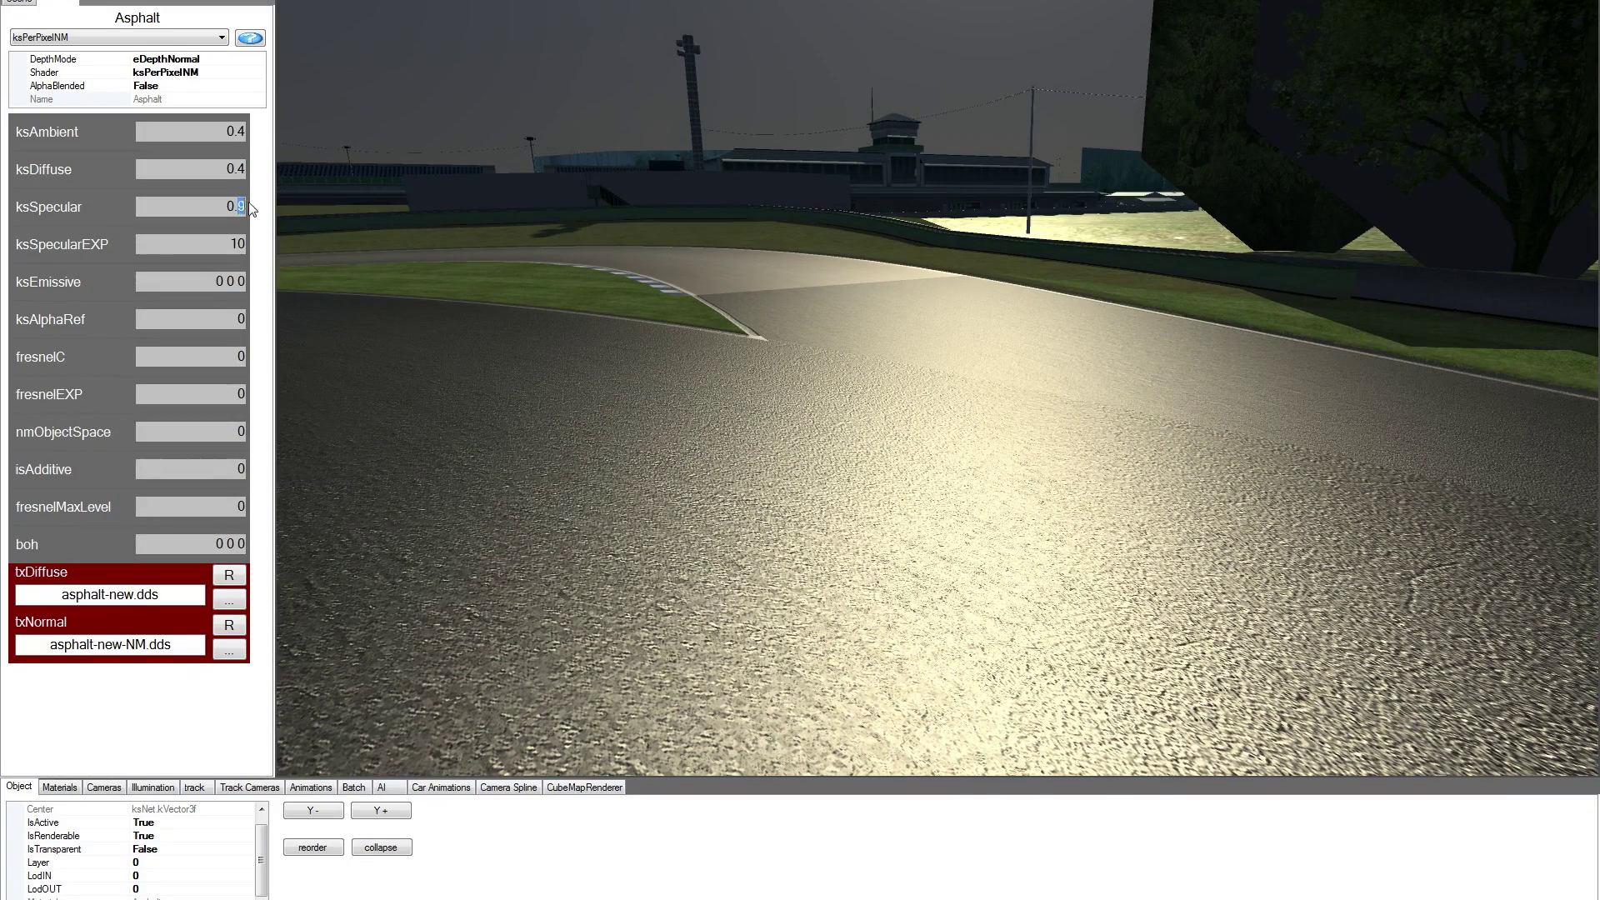
text(3)
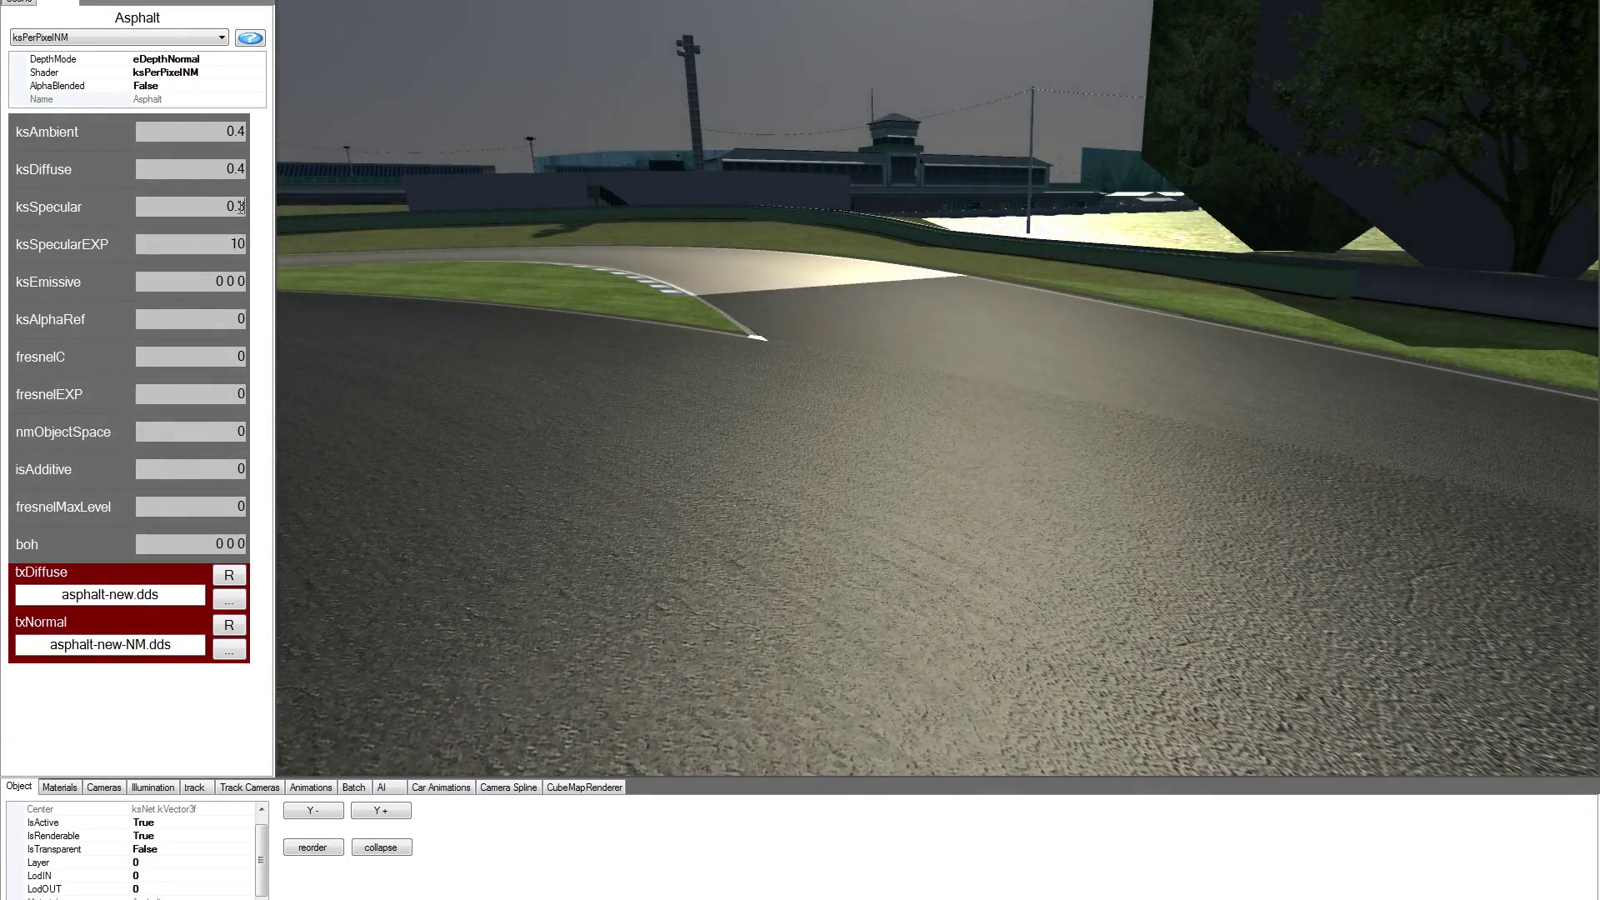
text(4)
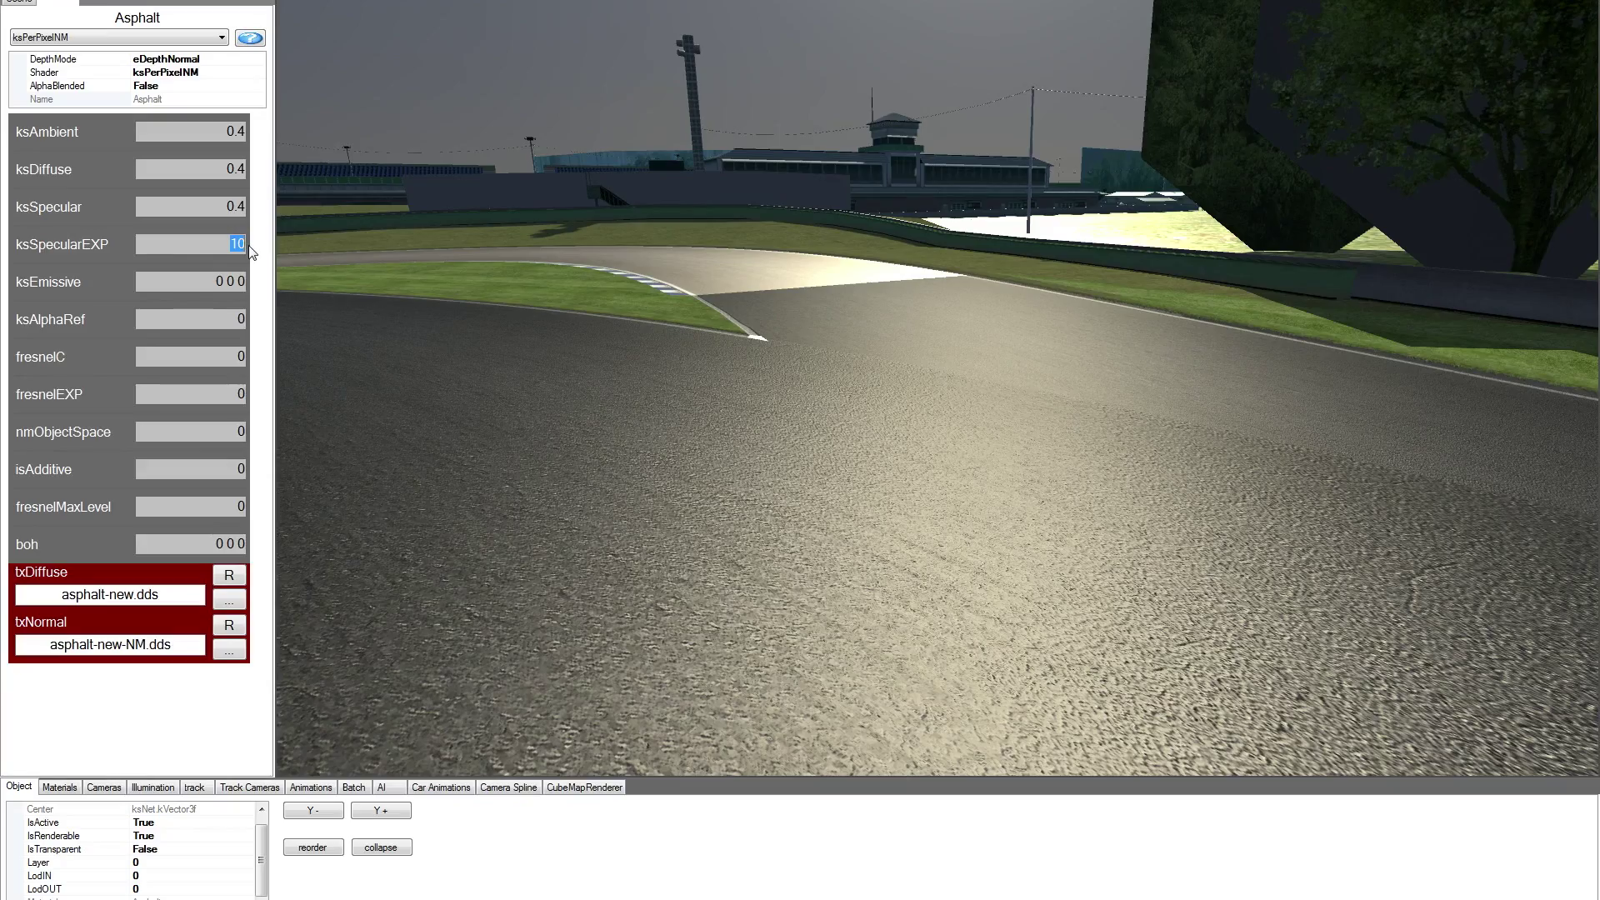
- Try ksSpecularEXP values of 255, 155, 105 and 55 on the Asphalt material and set it back to 10
text(255)
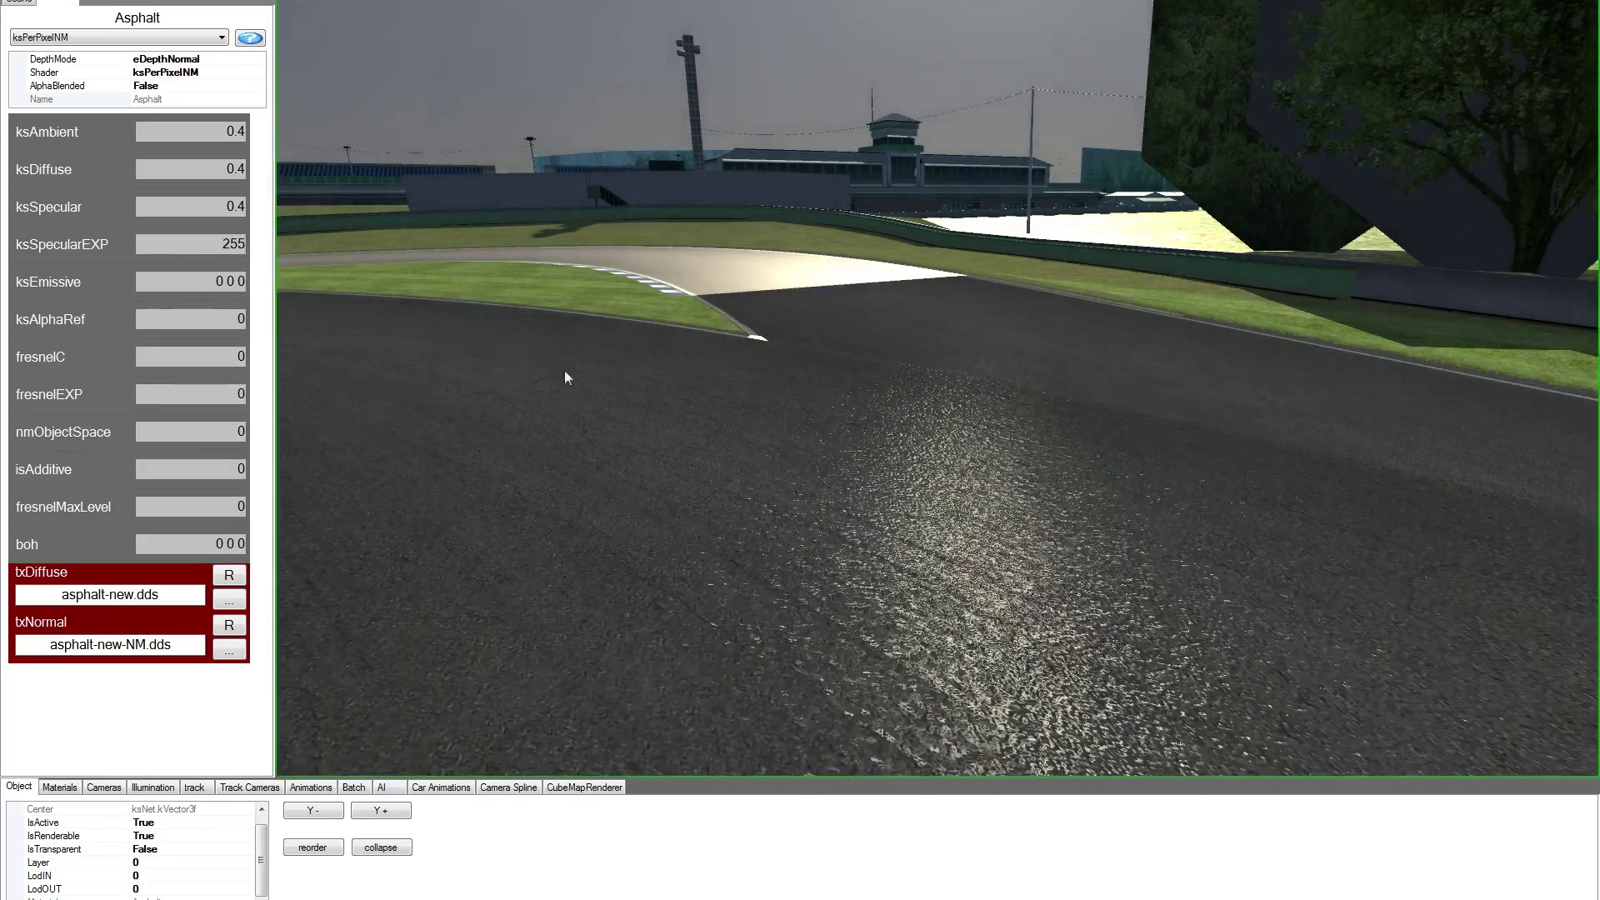
mouse_move(778, 455)
mouse_down()
mouse_move(801, 472)
mouse_move(746, 458)
mouse_move(821, 453)
mouse_move(778, 454)
mouse_up()
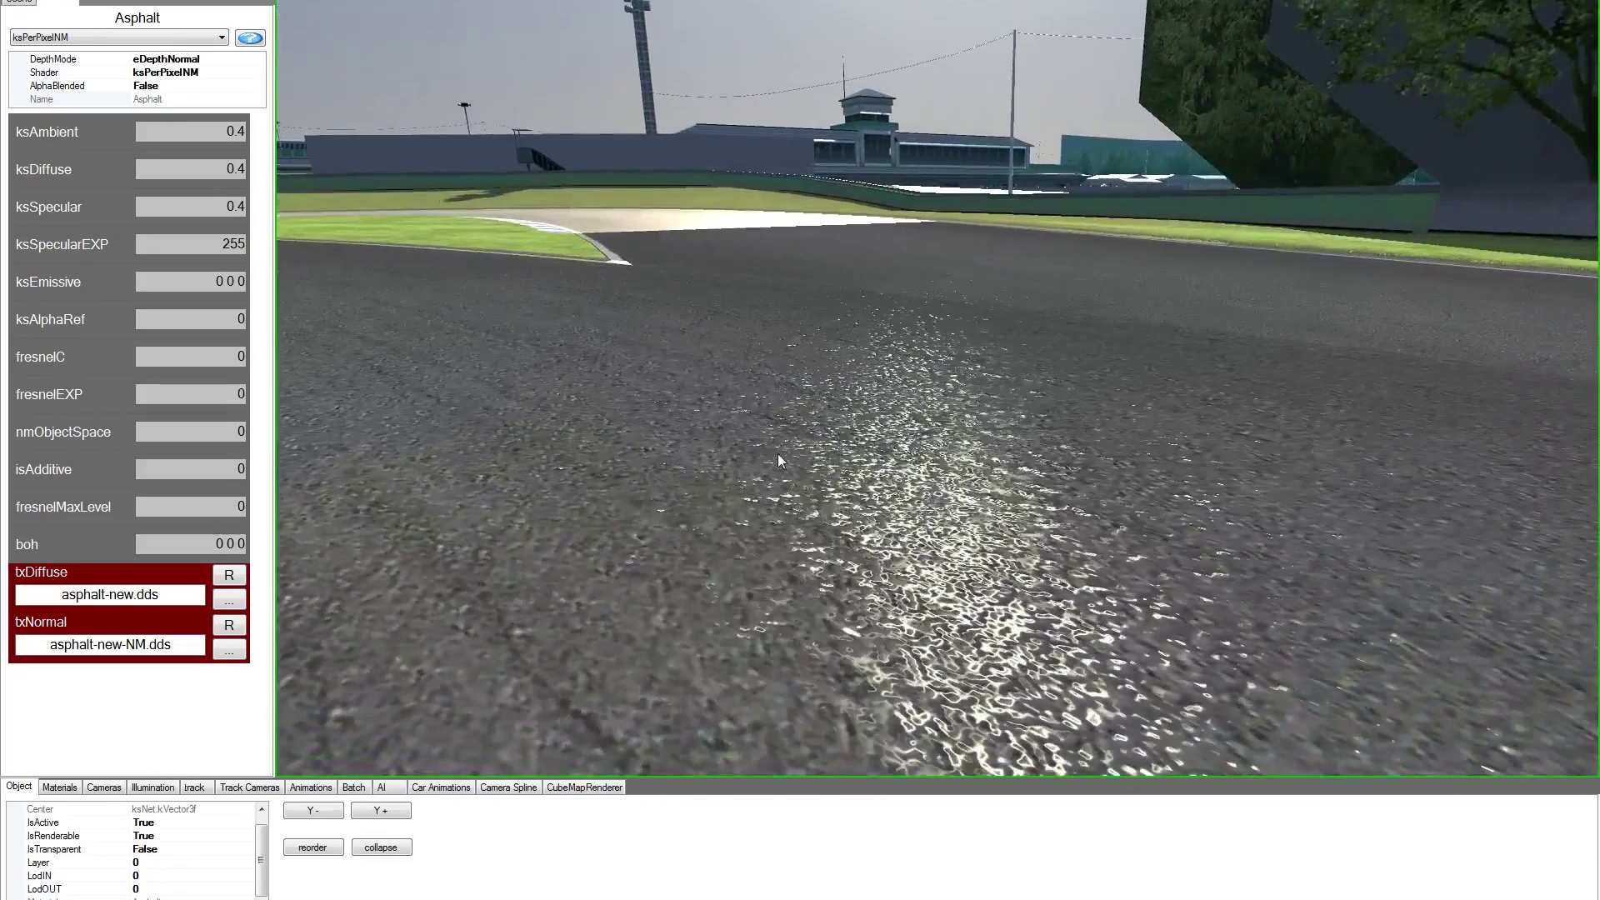
drag(231, 243, 220, 243)
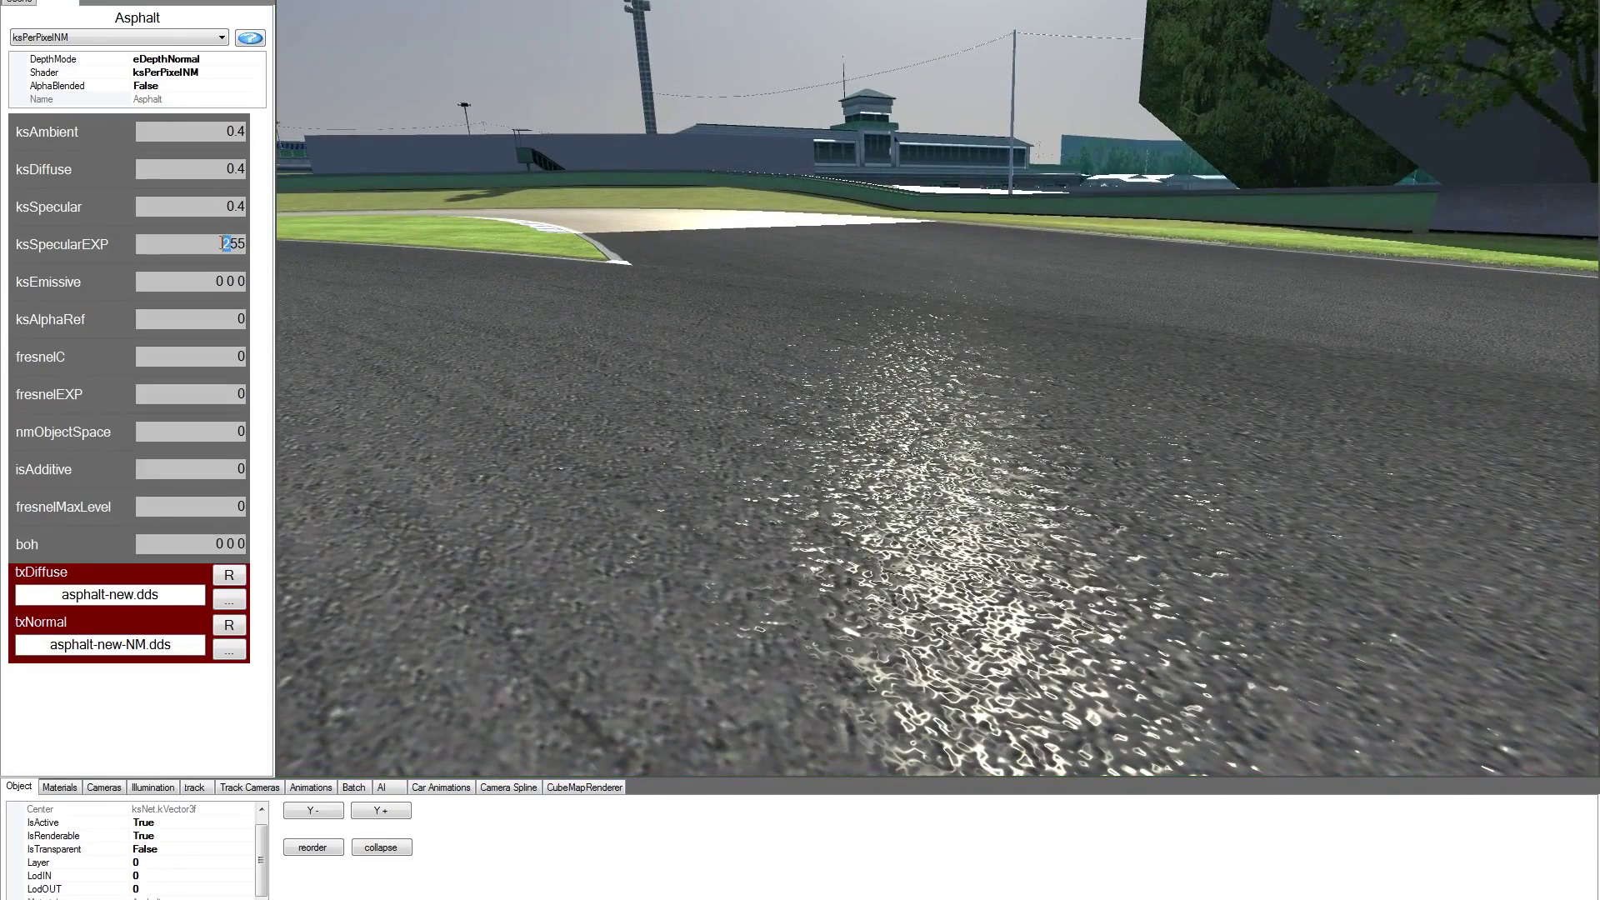
text(1)
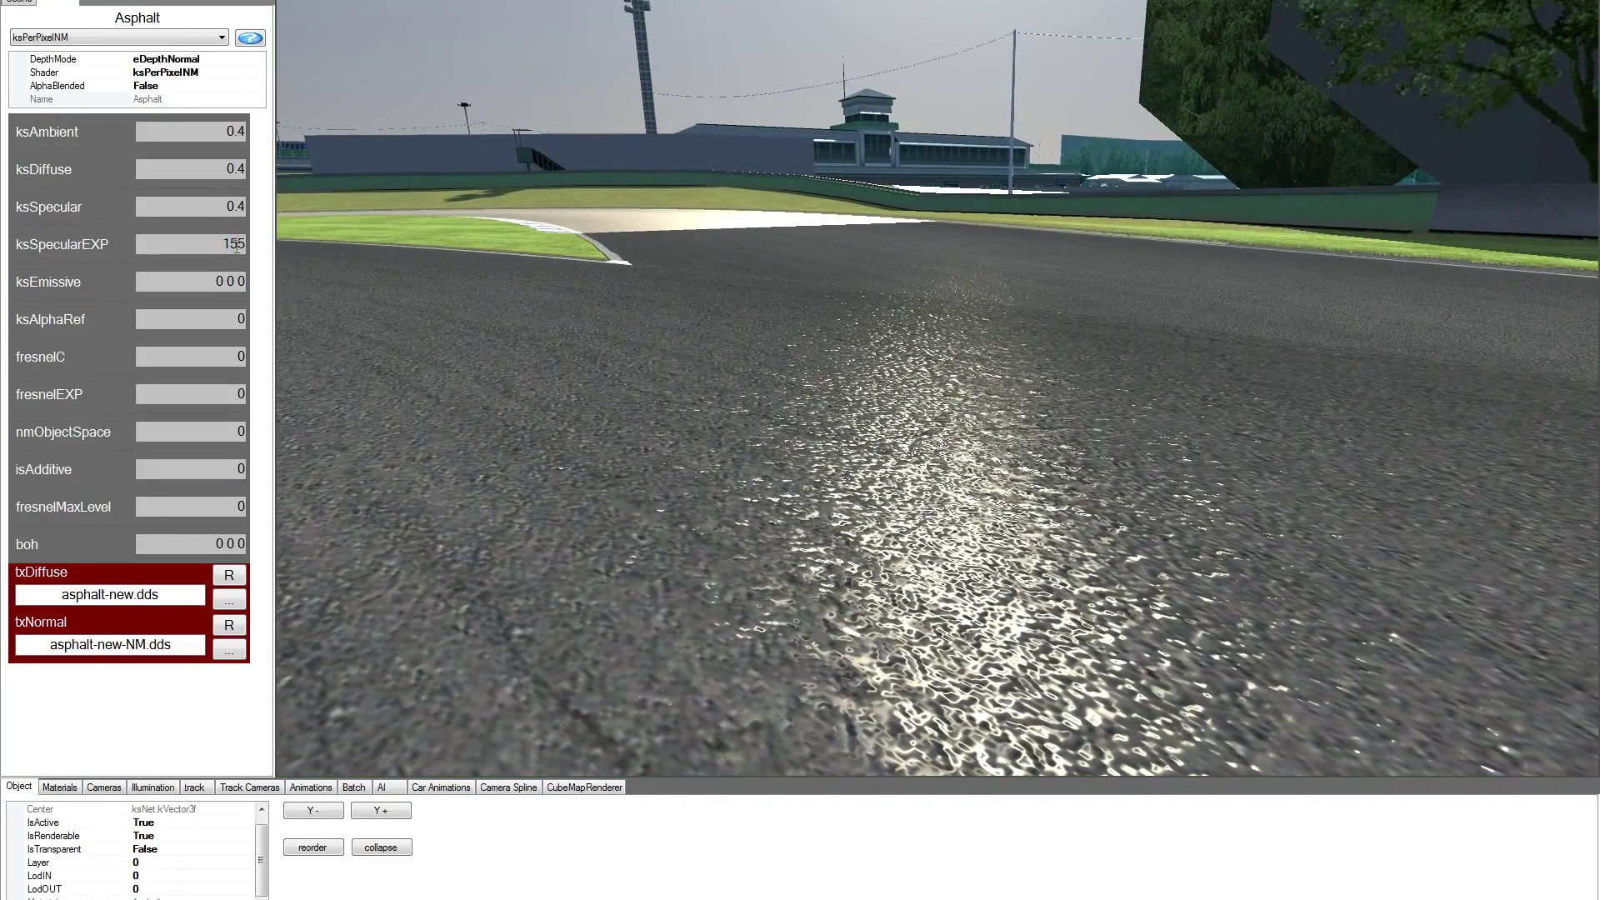
text(0)
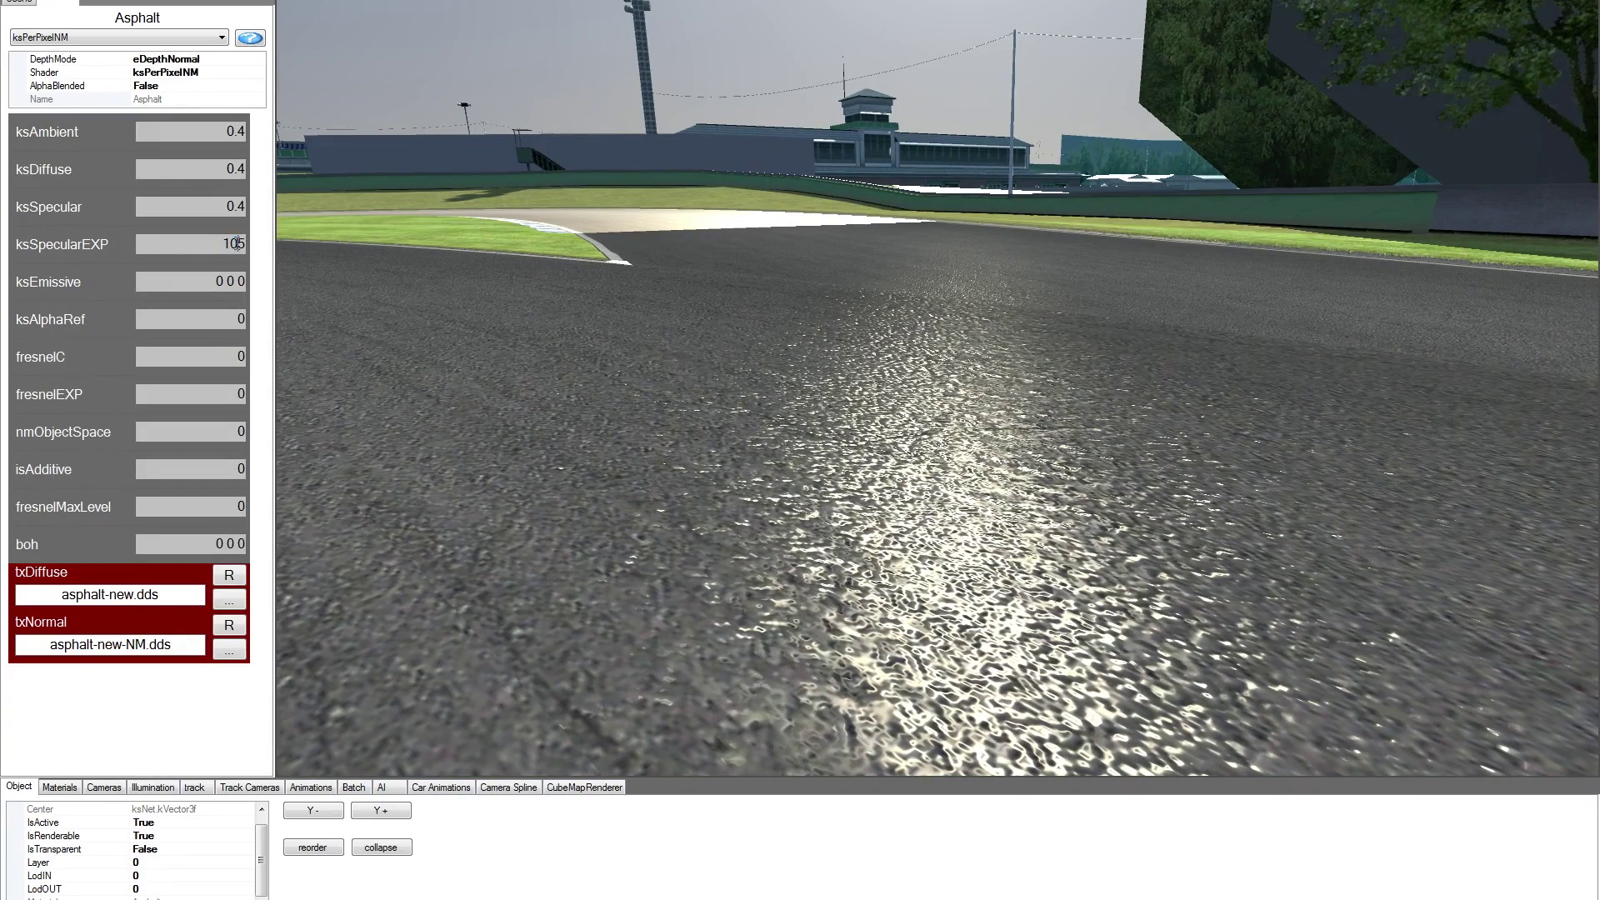
drag(228, 244, 223, 245)
text(55)
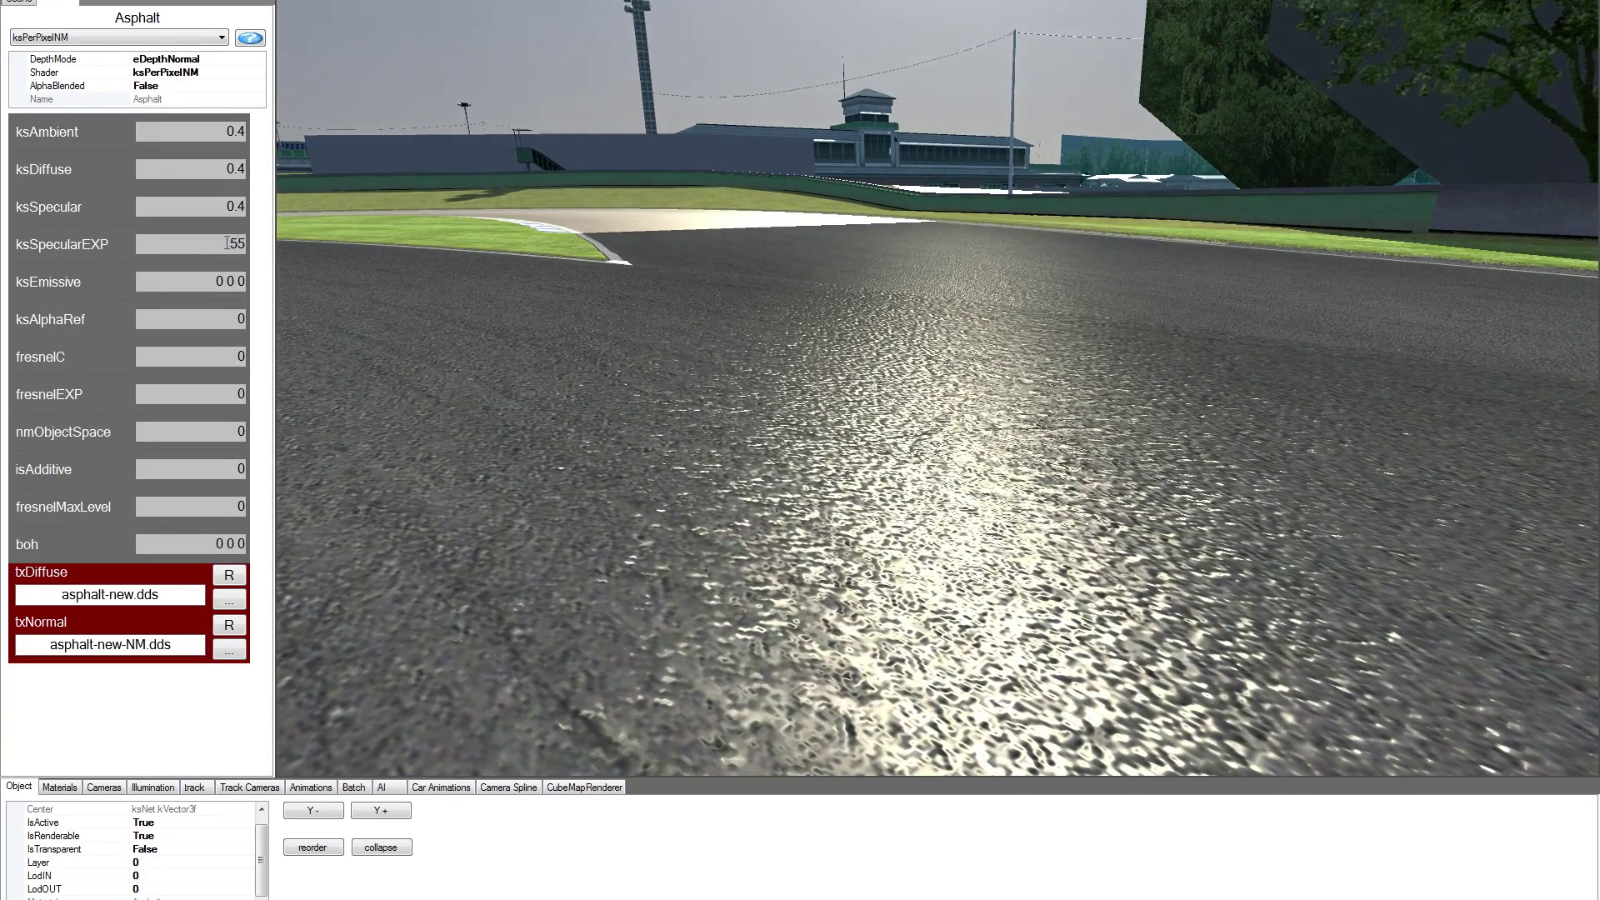
key(BackSpace)
key(BackSpace)
text(10)
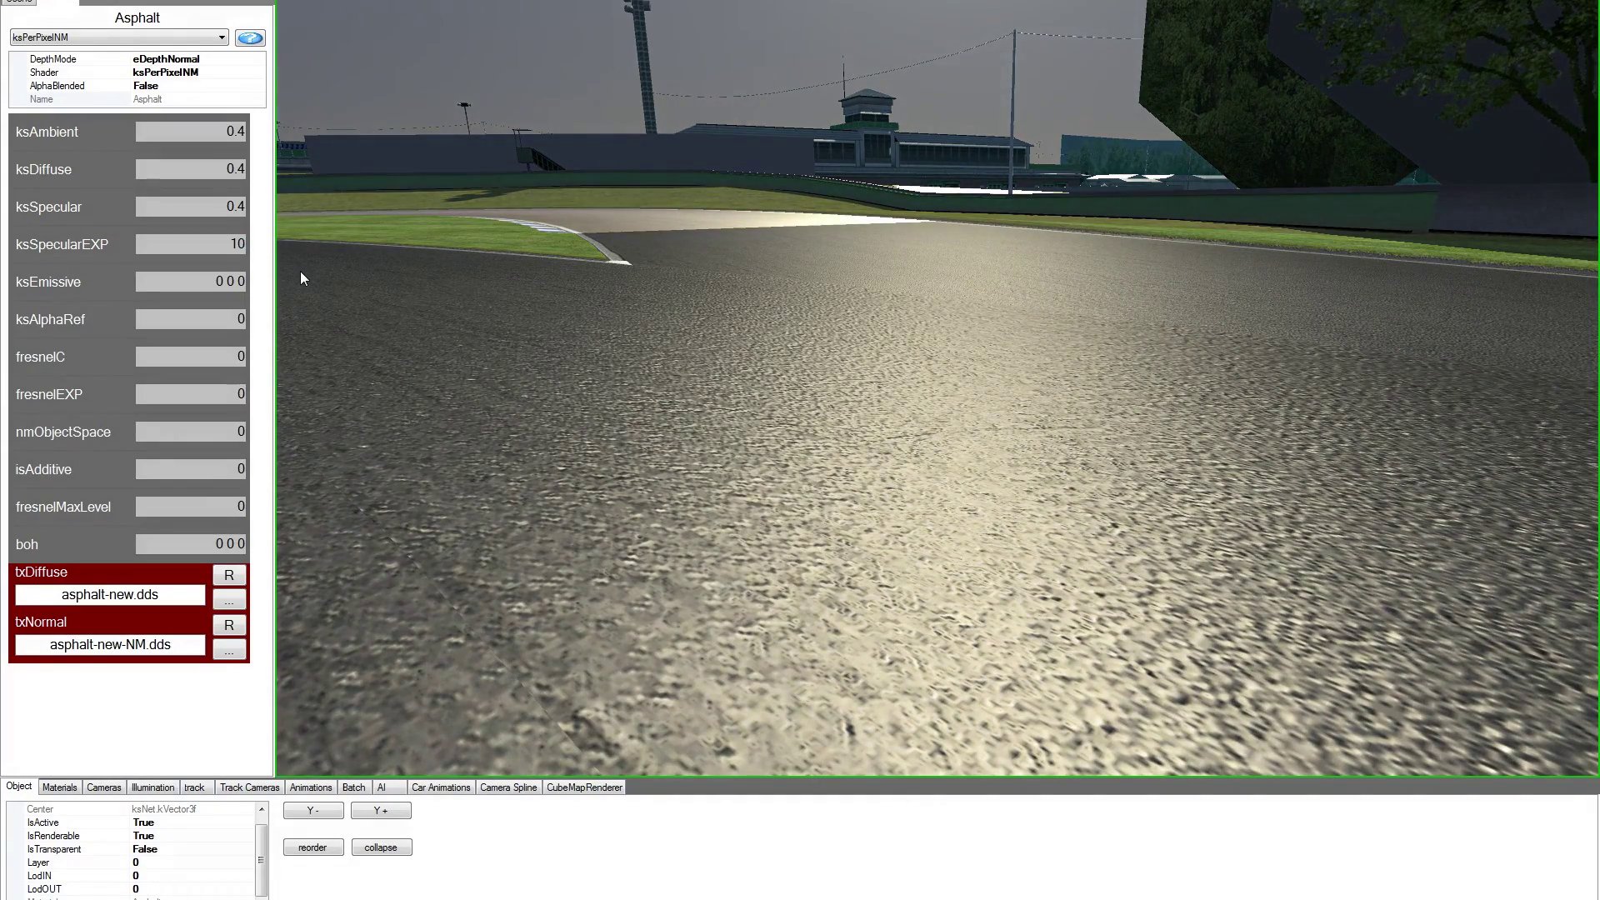
- Select the overexposed terrain behind the fork's guardrail and set its scene_material5 ksSpecular to 0
right_drag(575, 382, 678, 406)
scroll(679, 427, down, 5)
scroll(673, 398, up, 3)
scroll(676, 413, down, 3)
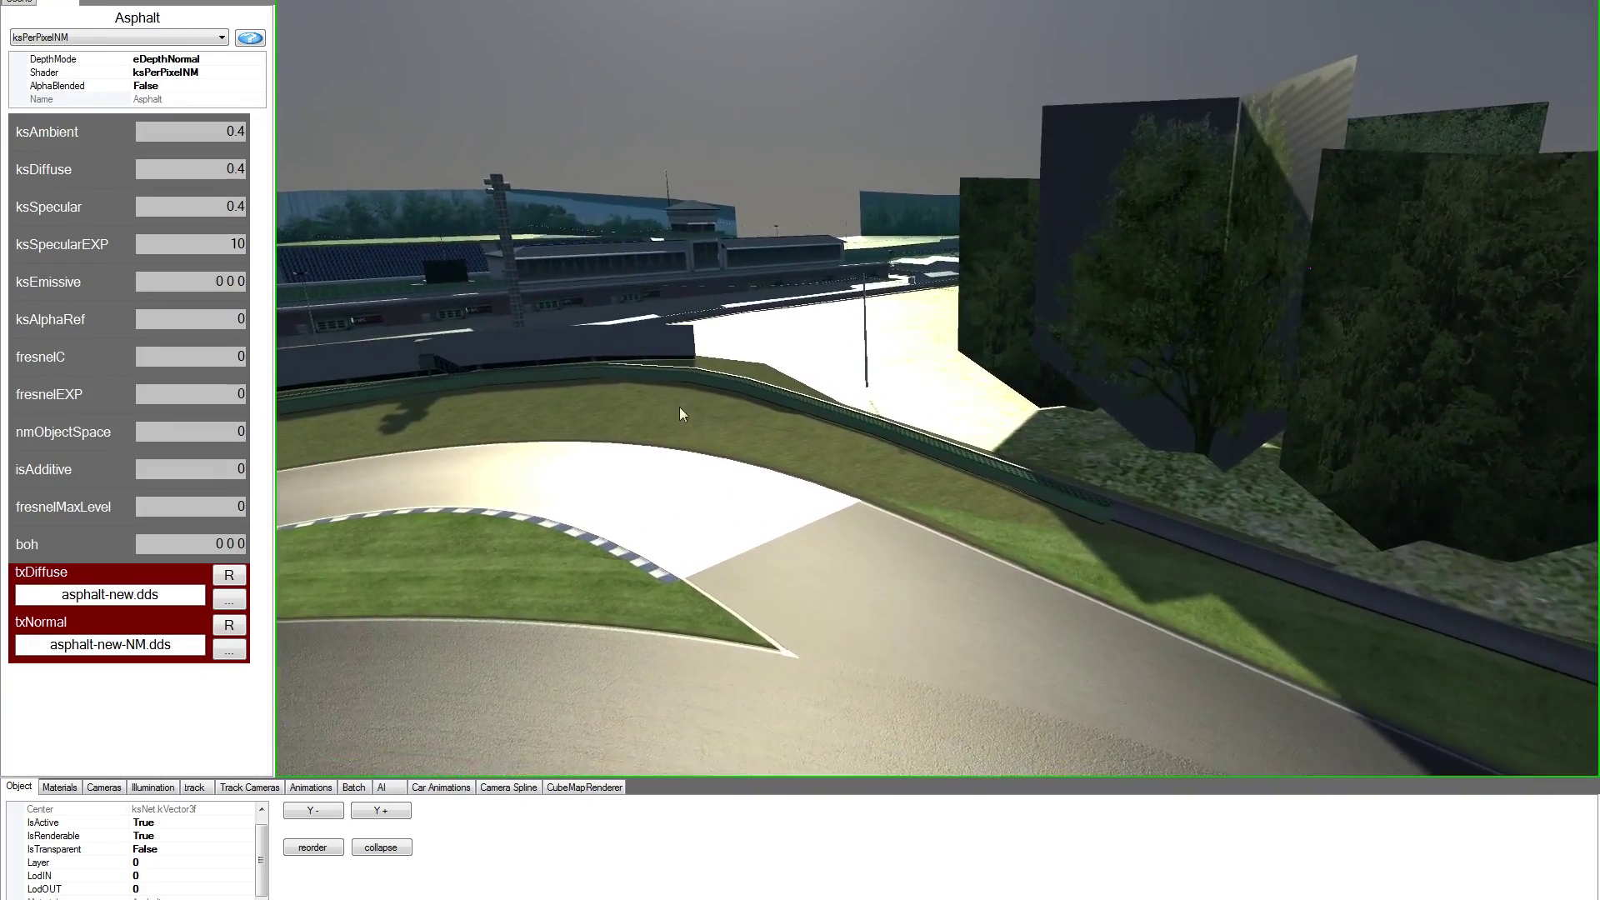
click(915, 365)
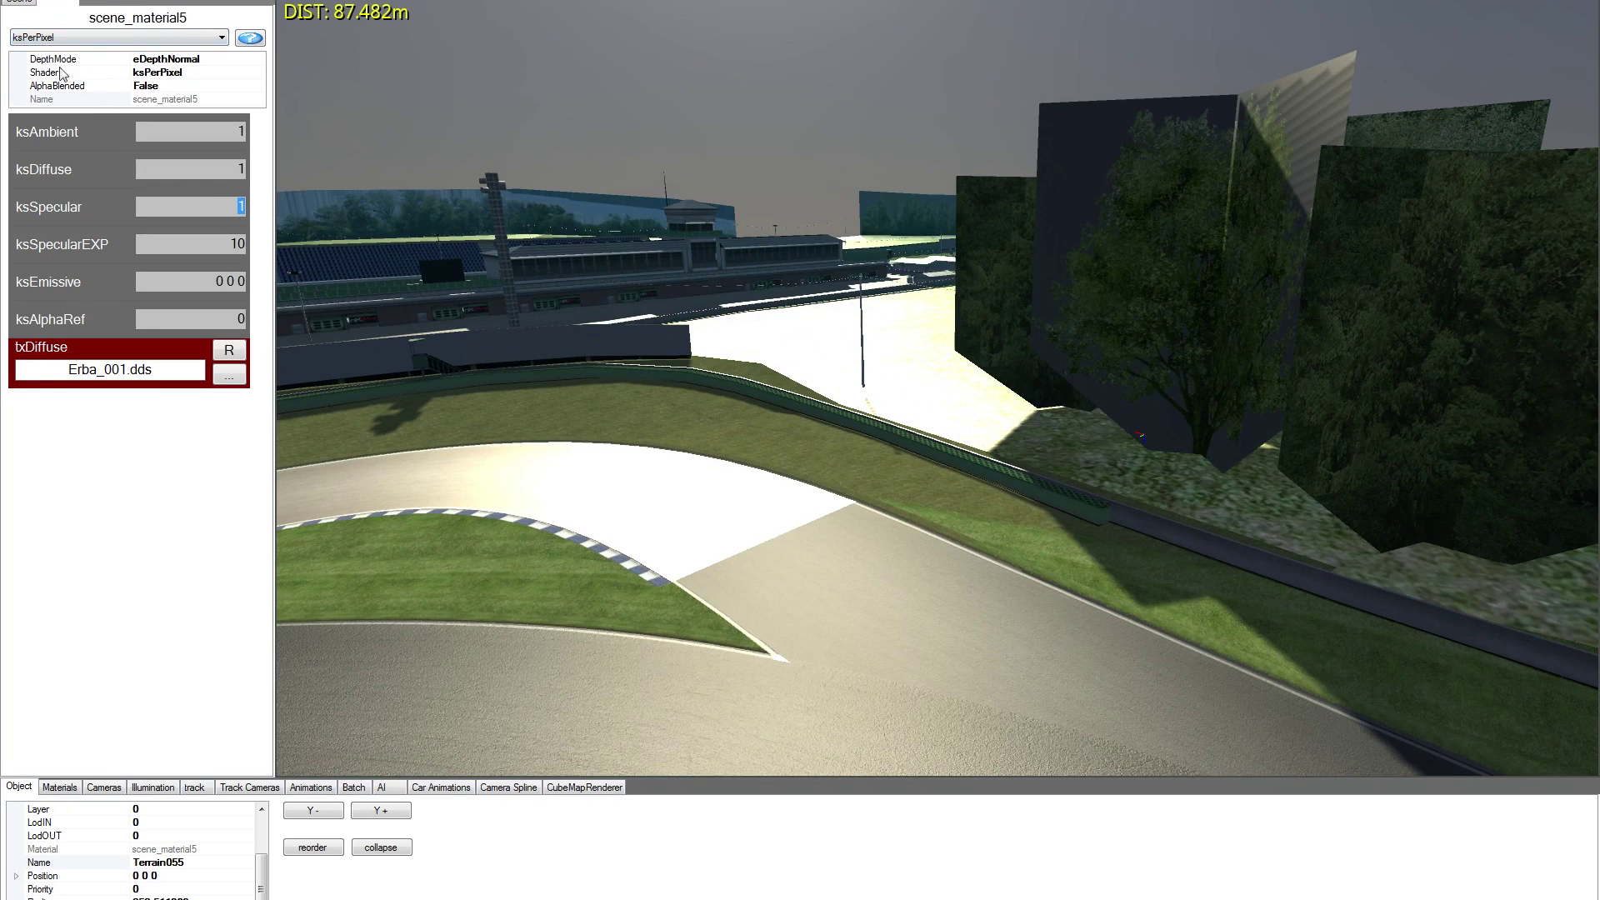
click(271, 189)
text(0)
click(701, 456)
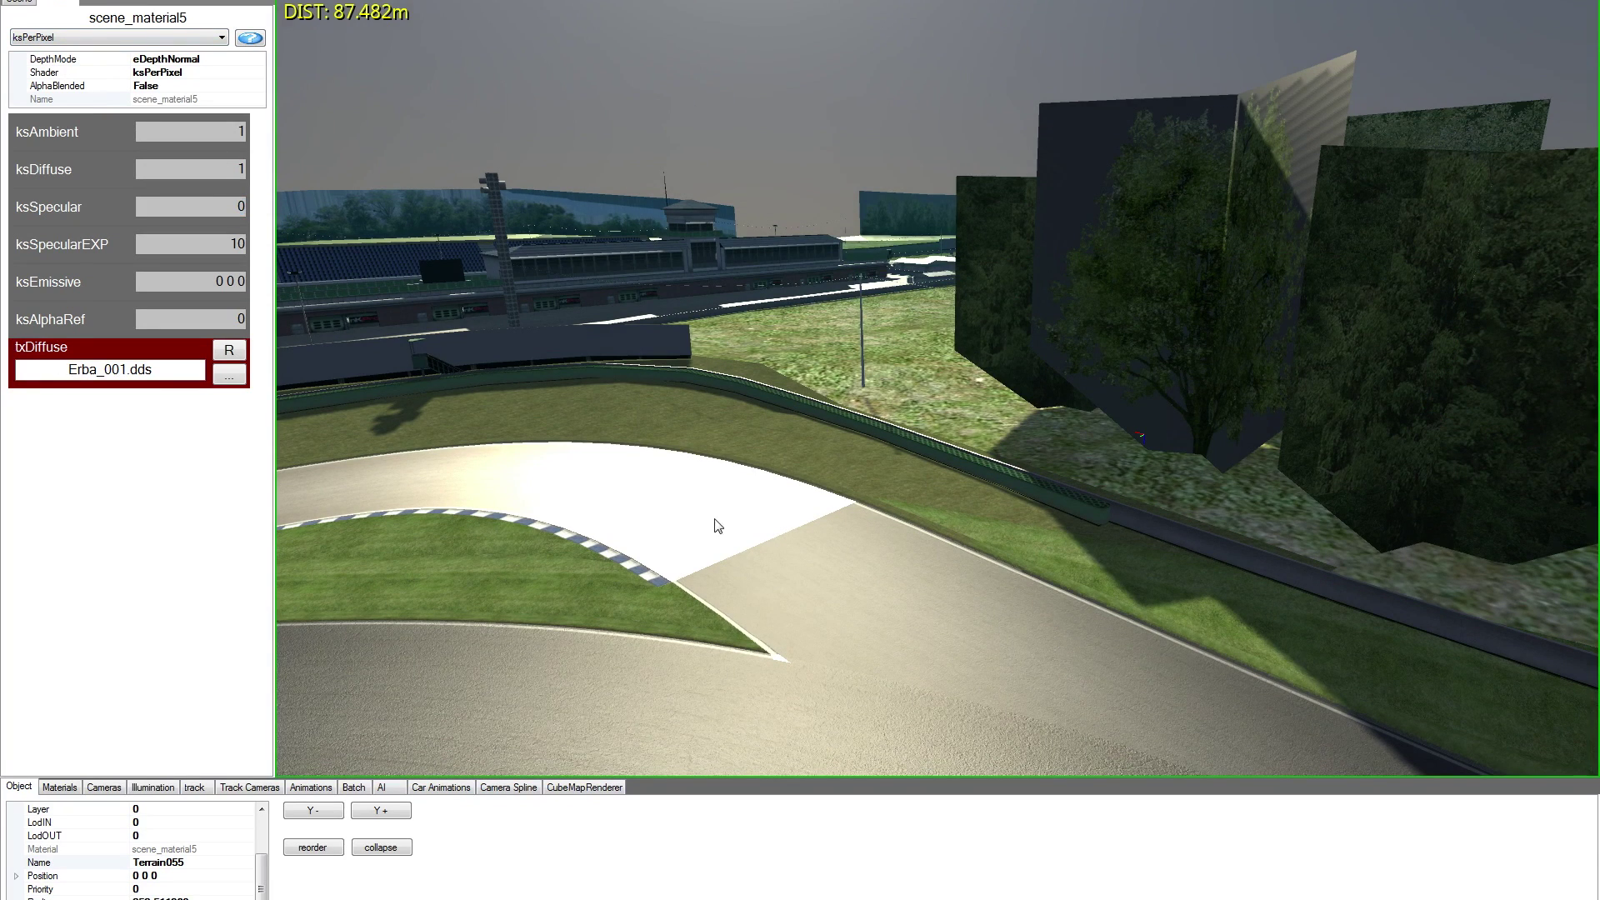
- Select the overexposed distant terrain behind the grandstands and set its trapasso001_png ksSpecular to 0
key(Down)
mouse_move(808, 352)
right_down()
mouse_move(846, 358)
mouse_move(817, 328)
mouse_move(782, 347)
right_up()
key(Up)
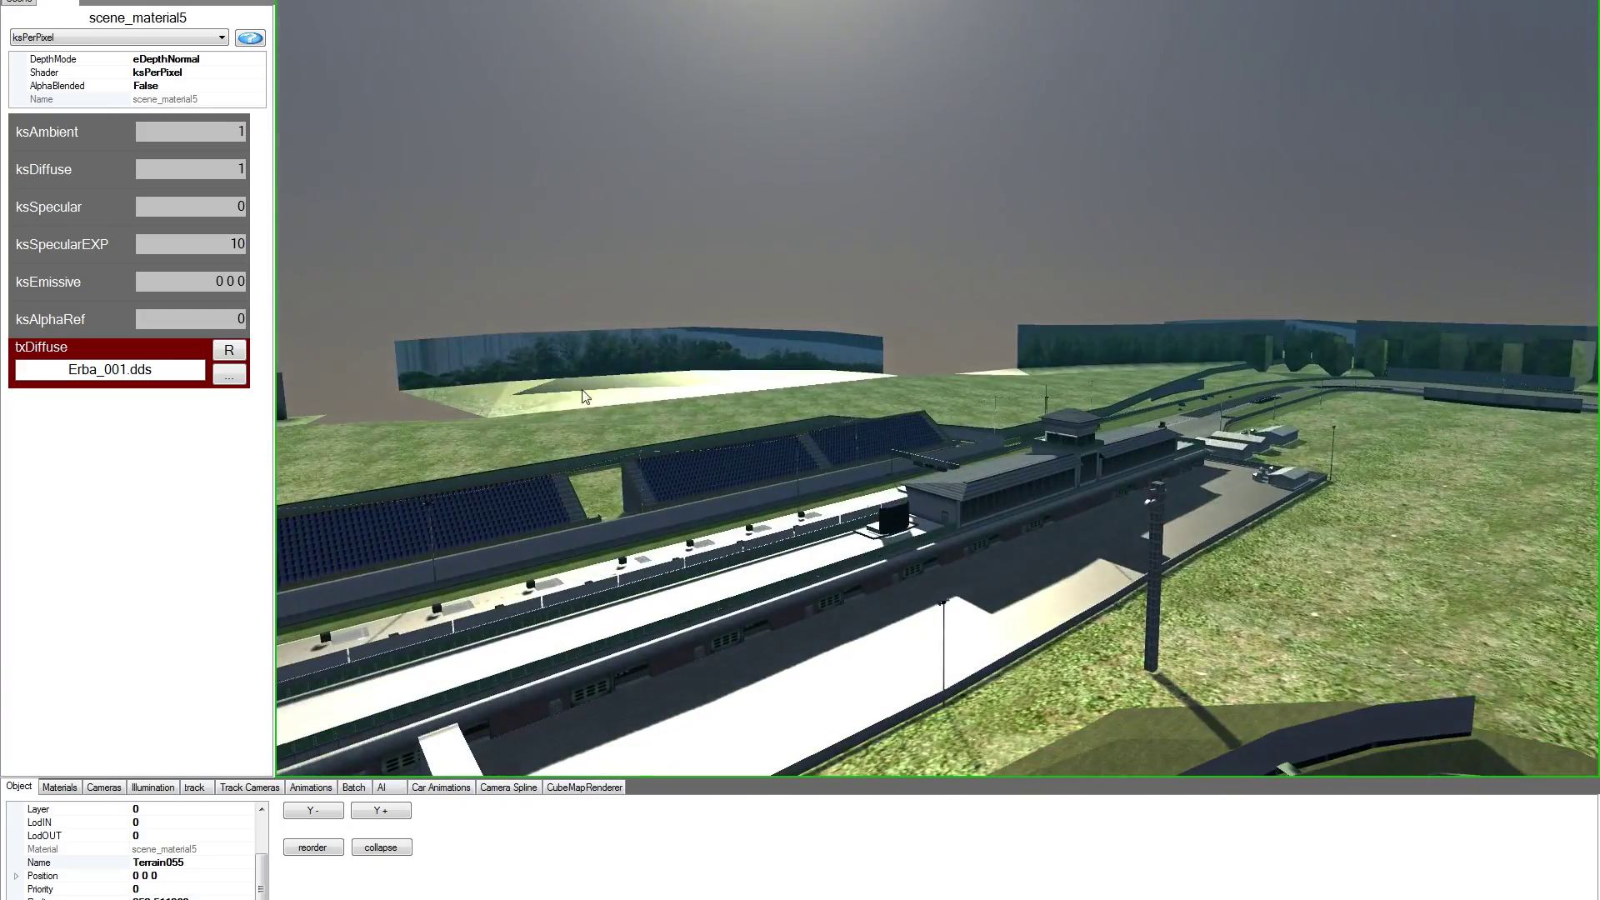
click(583, 393)
double_click(240, 207)
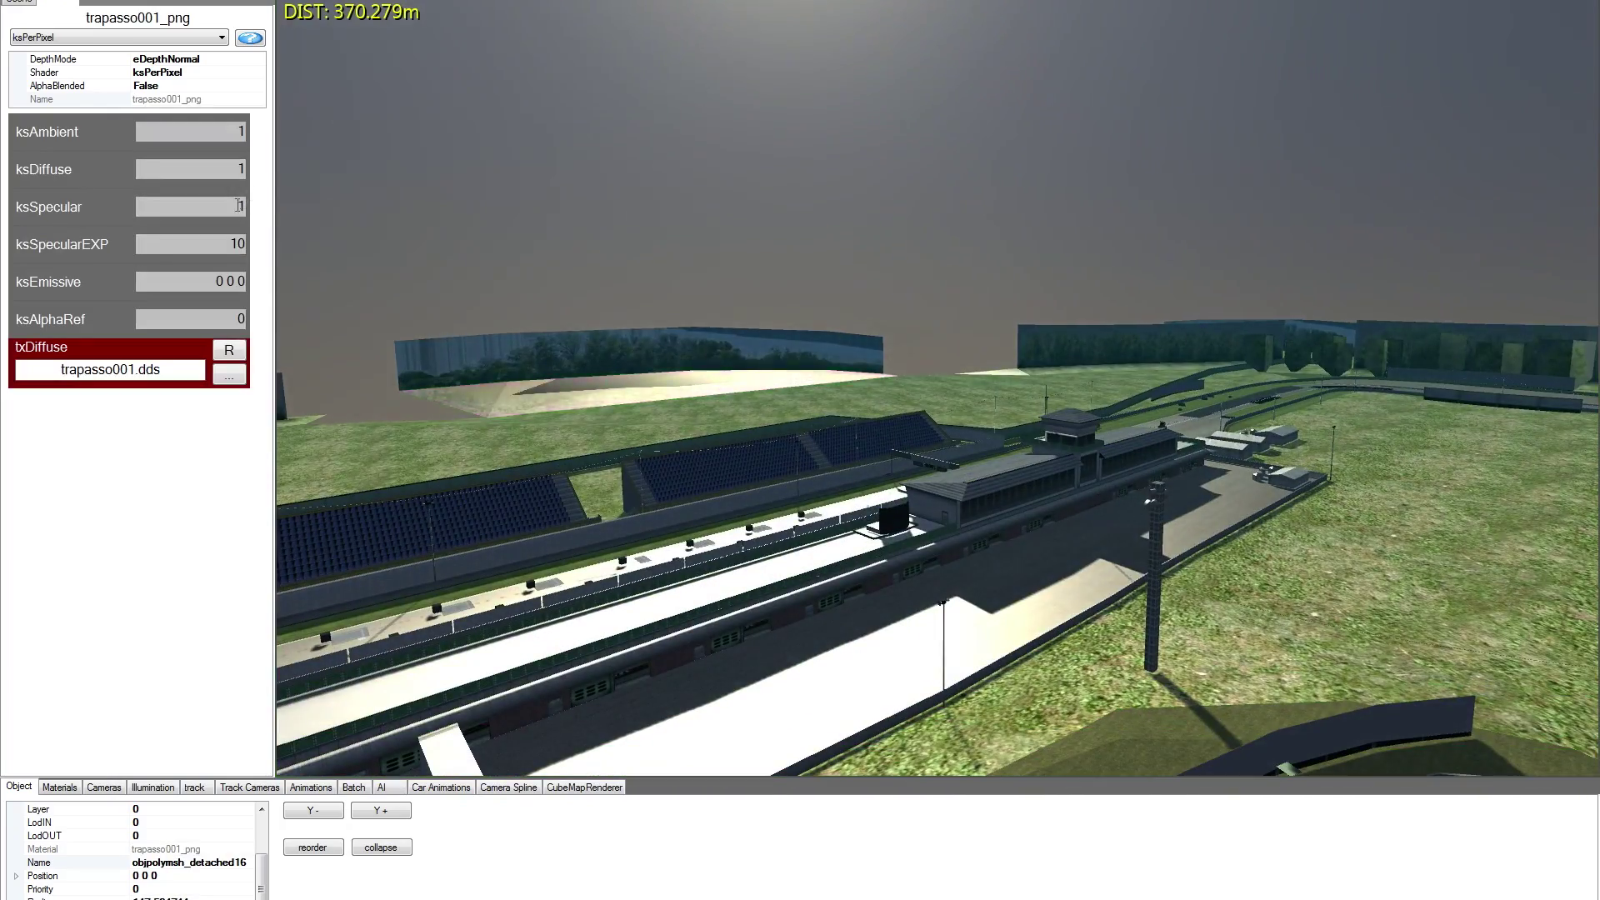
text(0)
- Select the large tree behind the guardrail and change its albero-alfa_3 material's shader to ksPerPixelAT
right_drag(995, 490, 1069, 509)
key(Right)
key(Up)
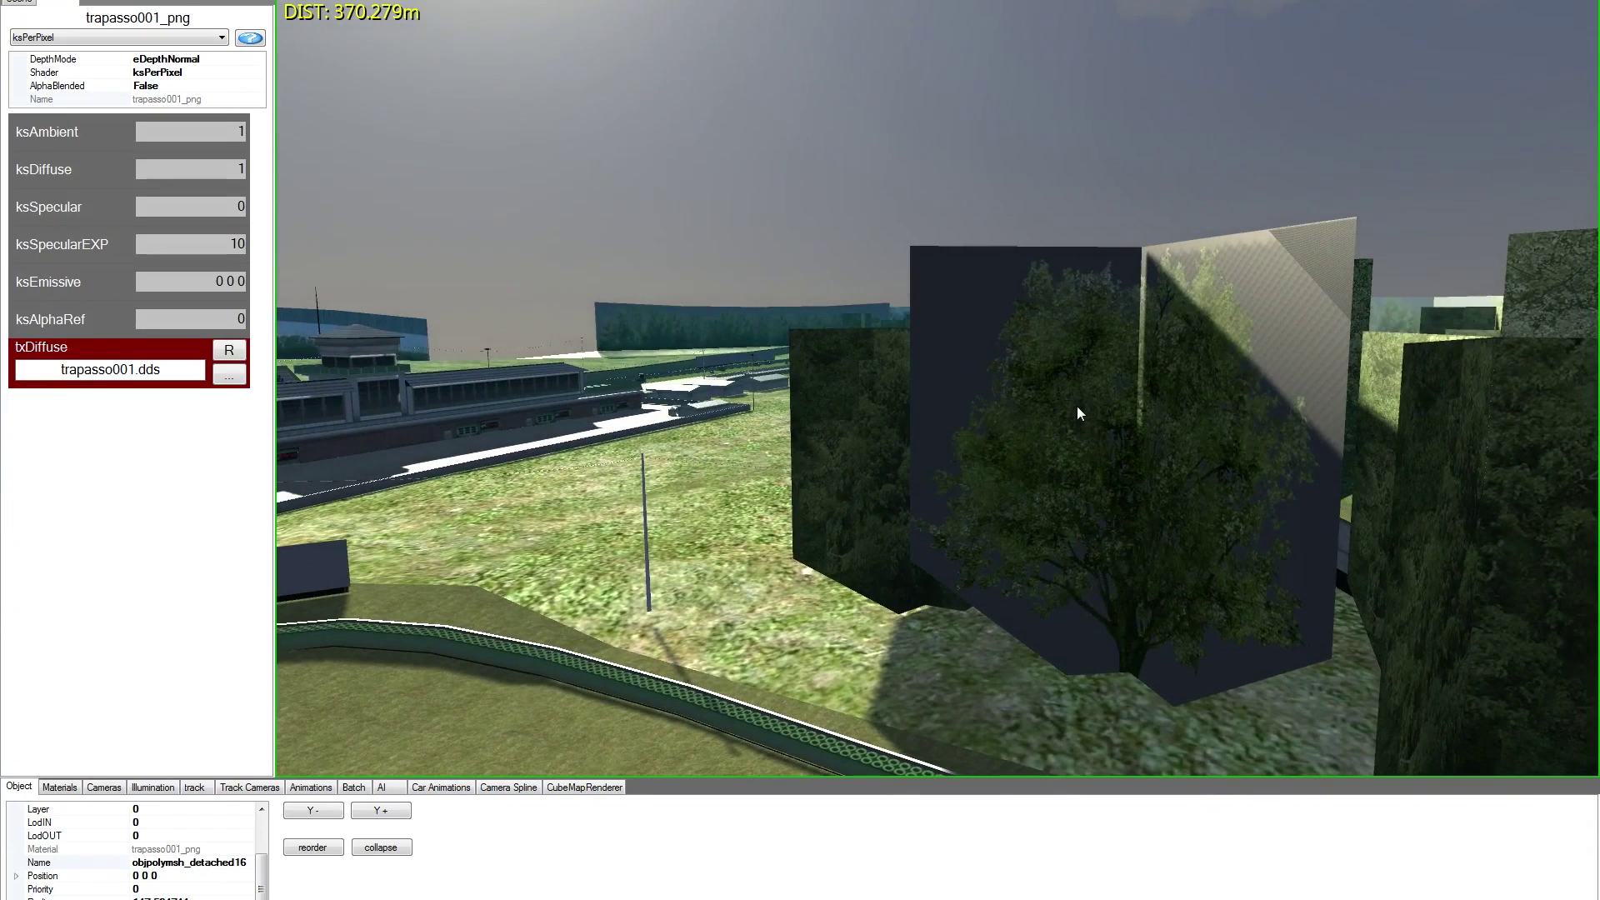
click(1078, 407)
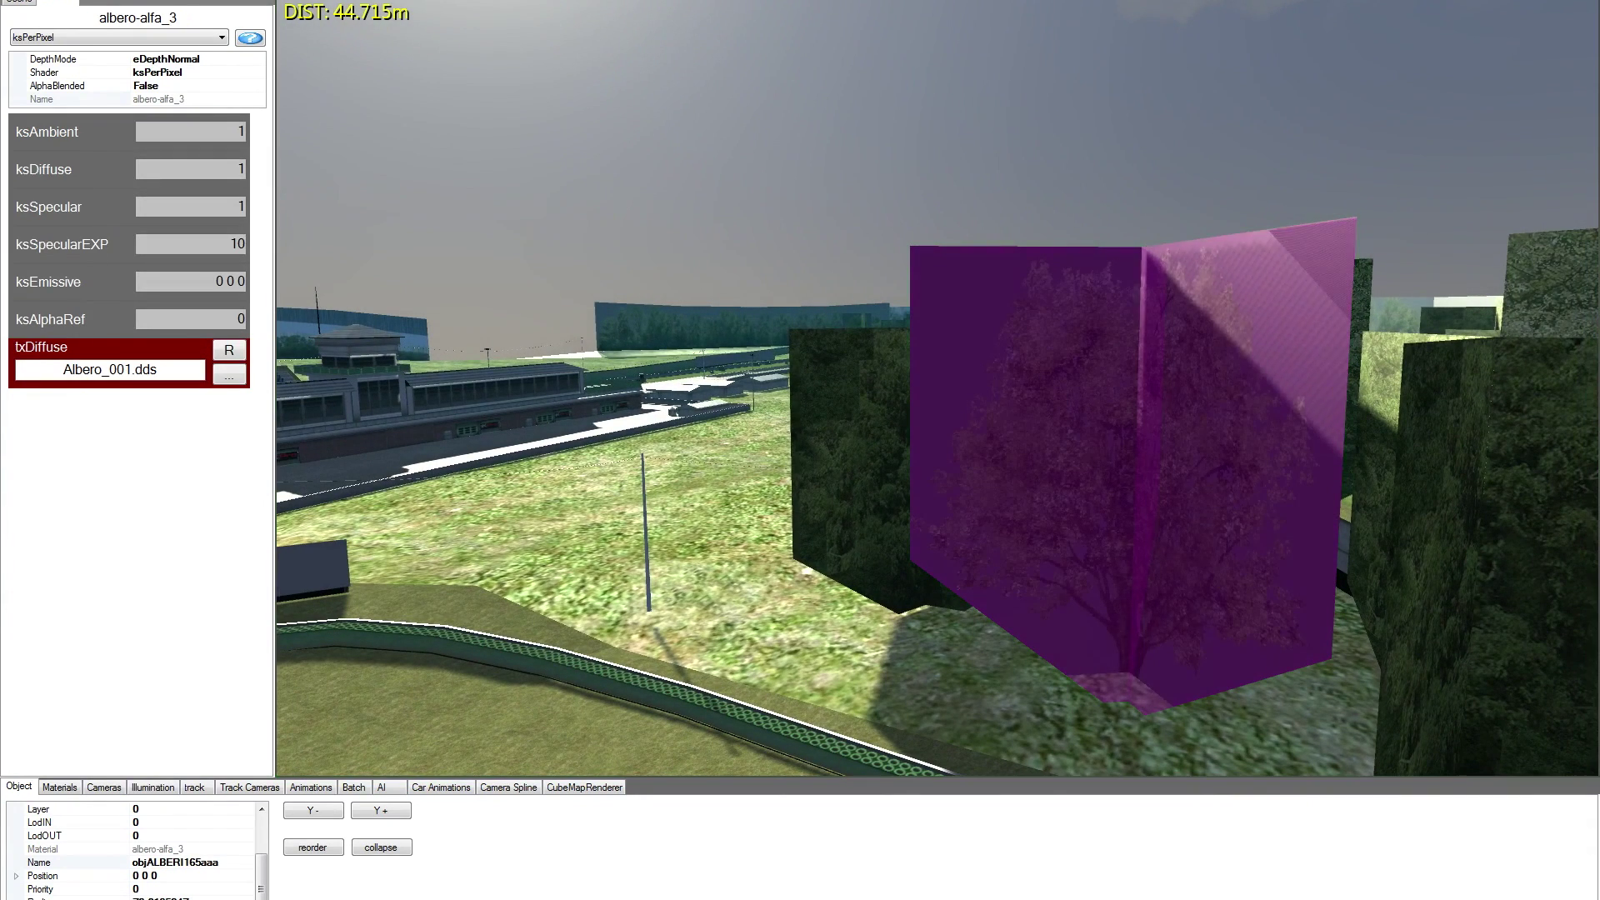
click(87, 38)
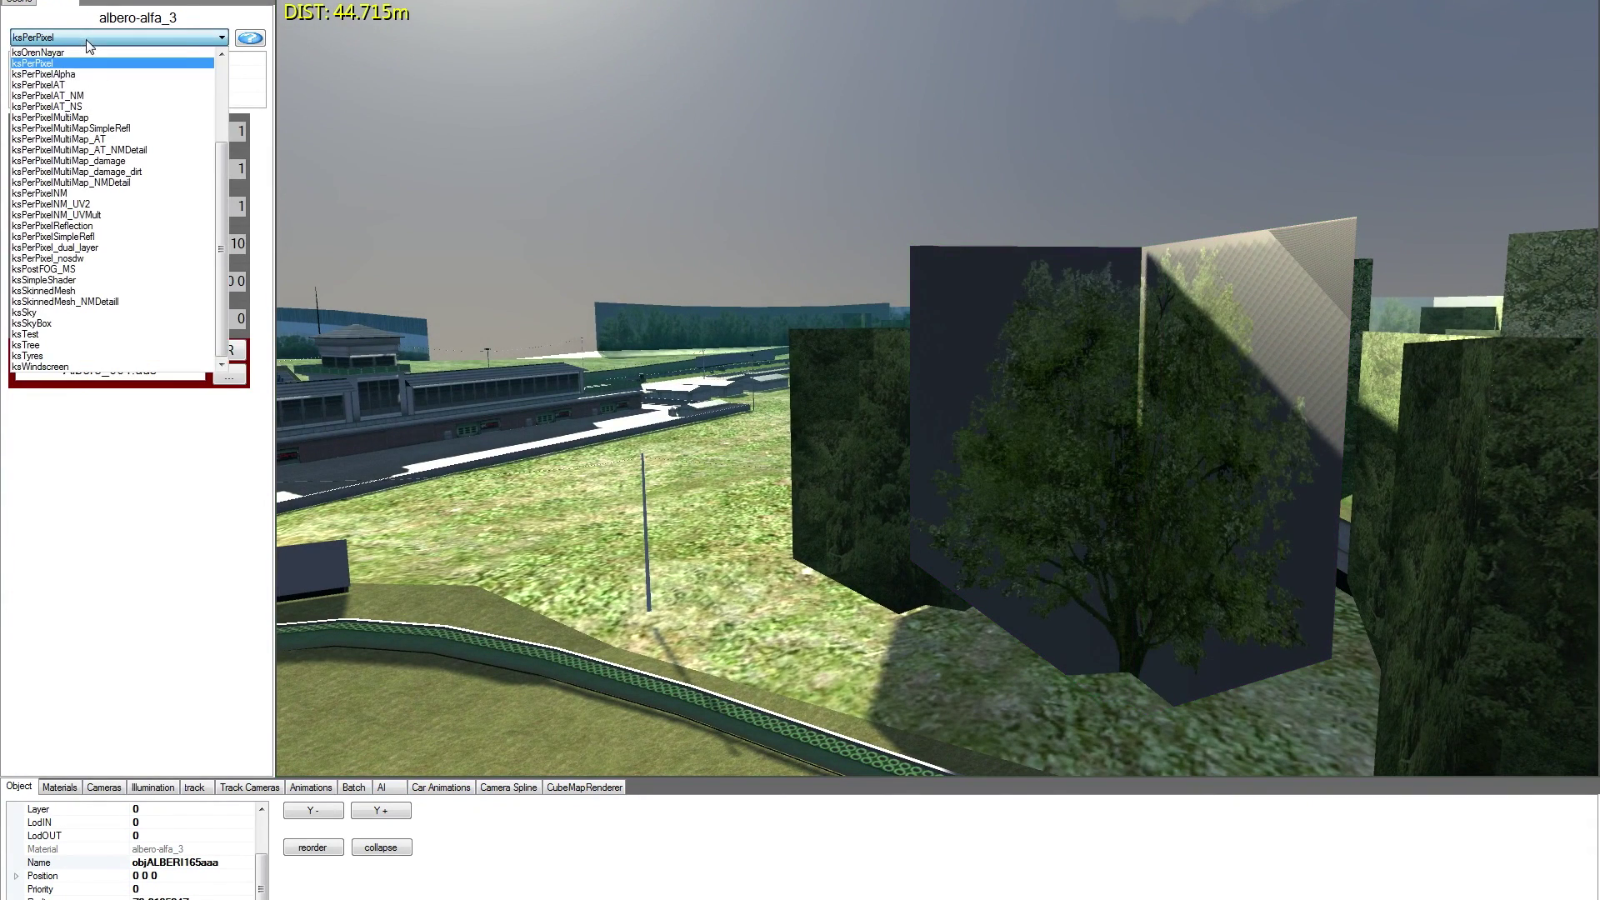
click(61, 87)
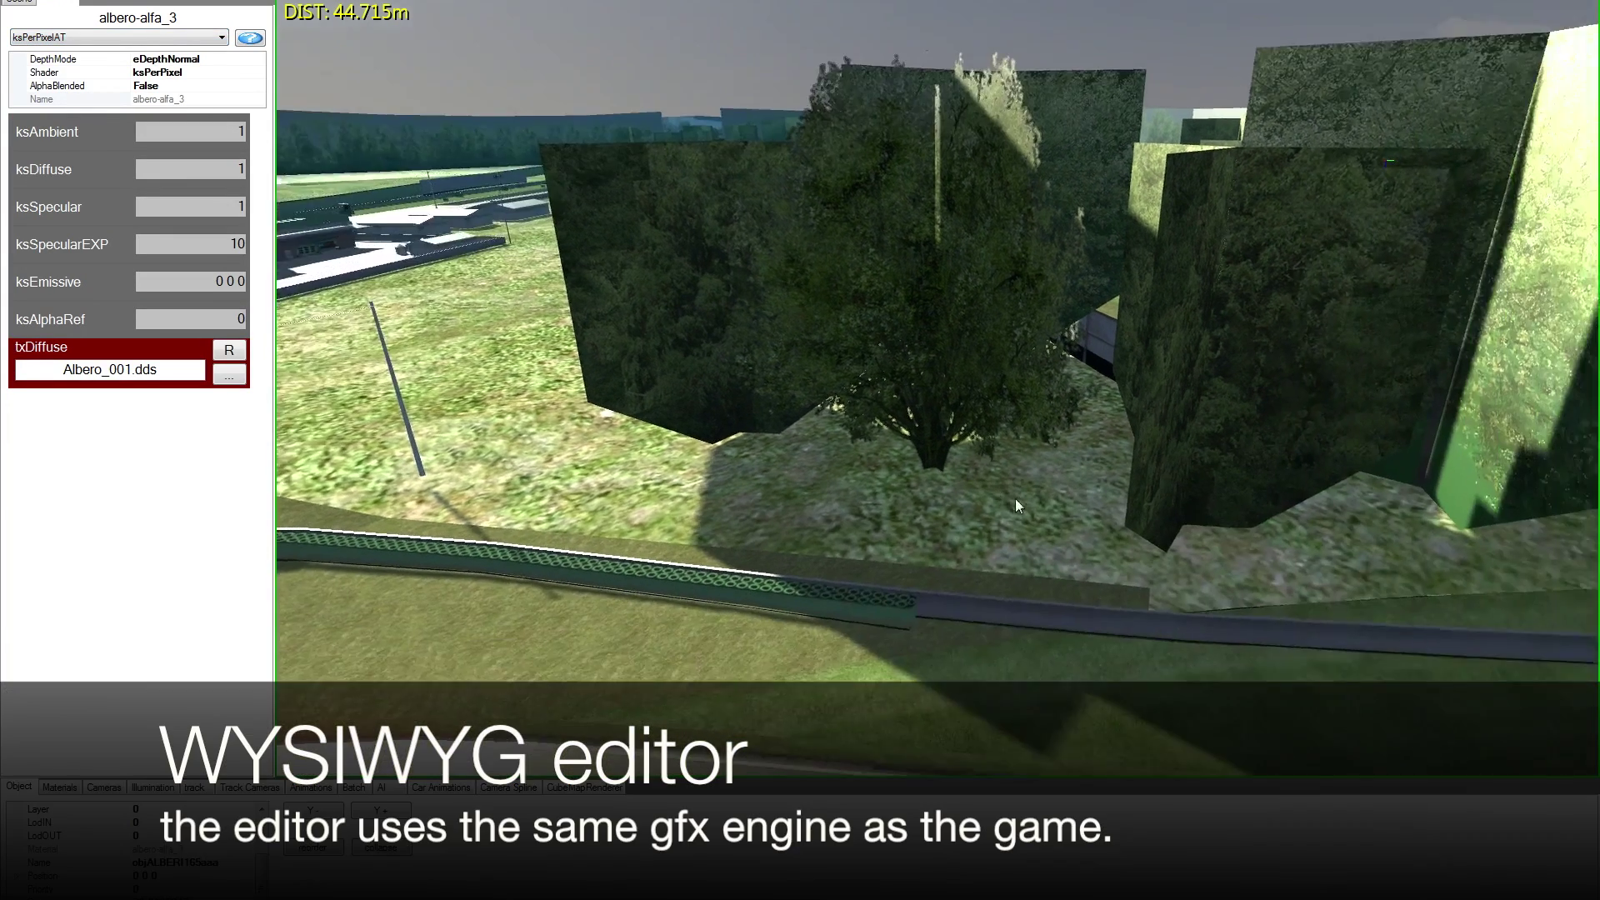
right_drag(1014, 499, 962, 492)
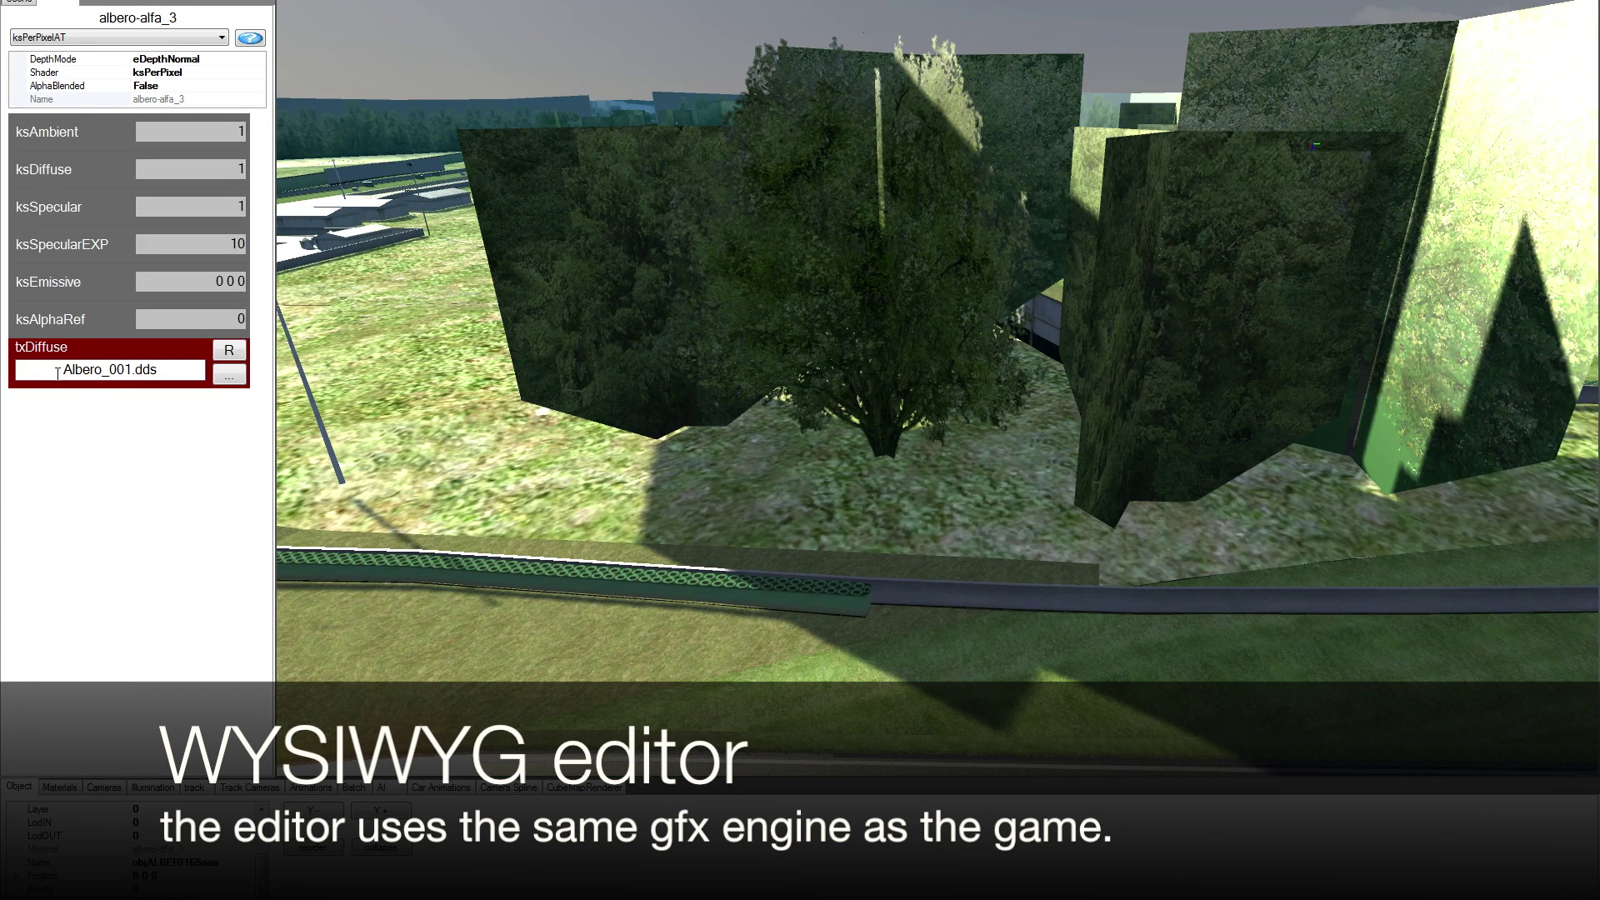
drag(57, 372, 158, 372)
- Set the albero-alfa_3 tree material's ksSpecular to 0 and its ksAmbient and ksDiffuse to 0.5
click(822, 253)
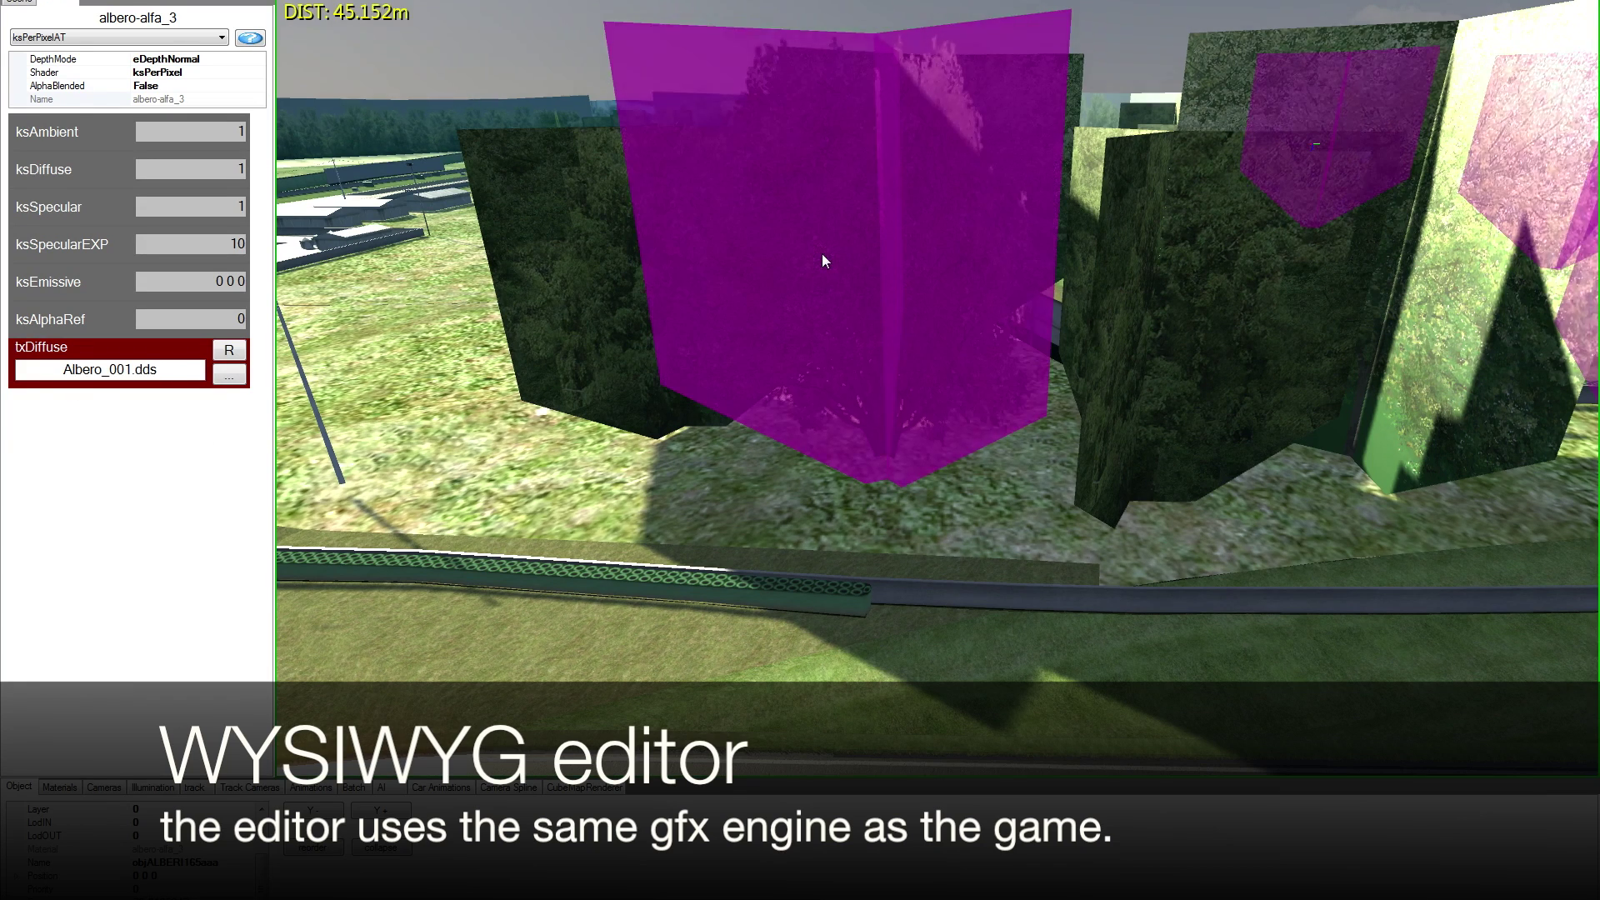
drag(230, 208, 249, 207)
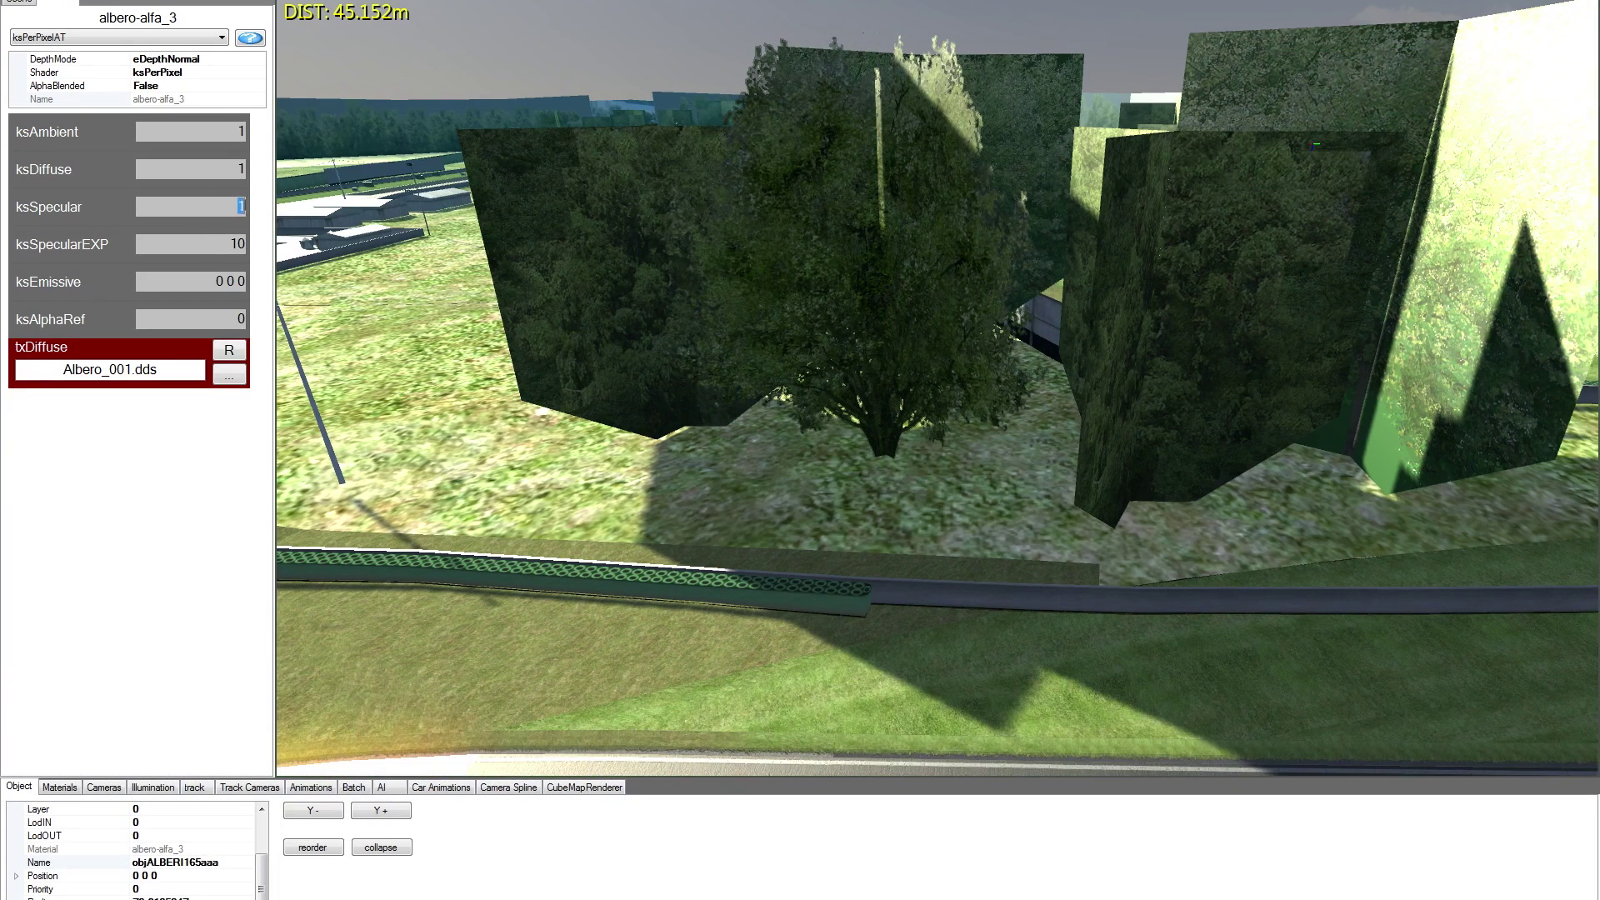
text(0)
double_click(241, 131)
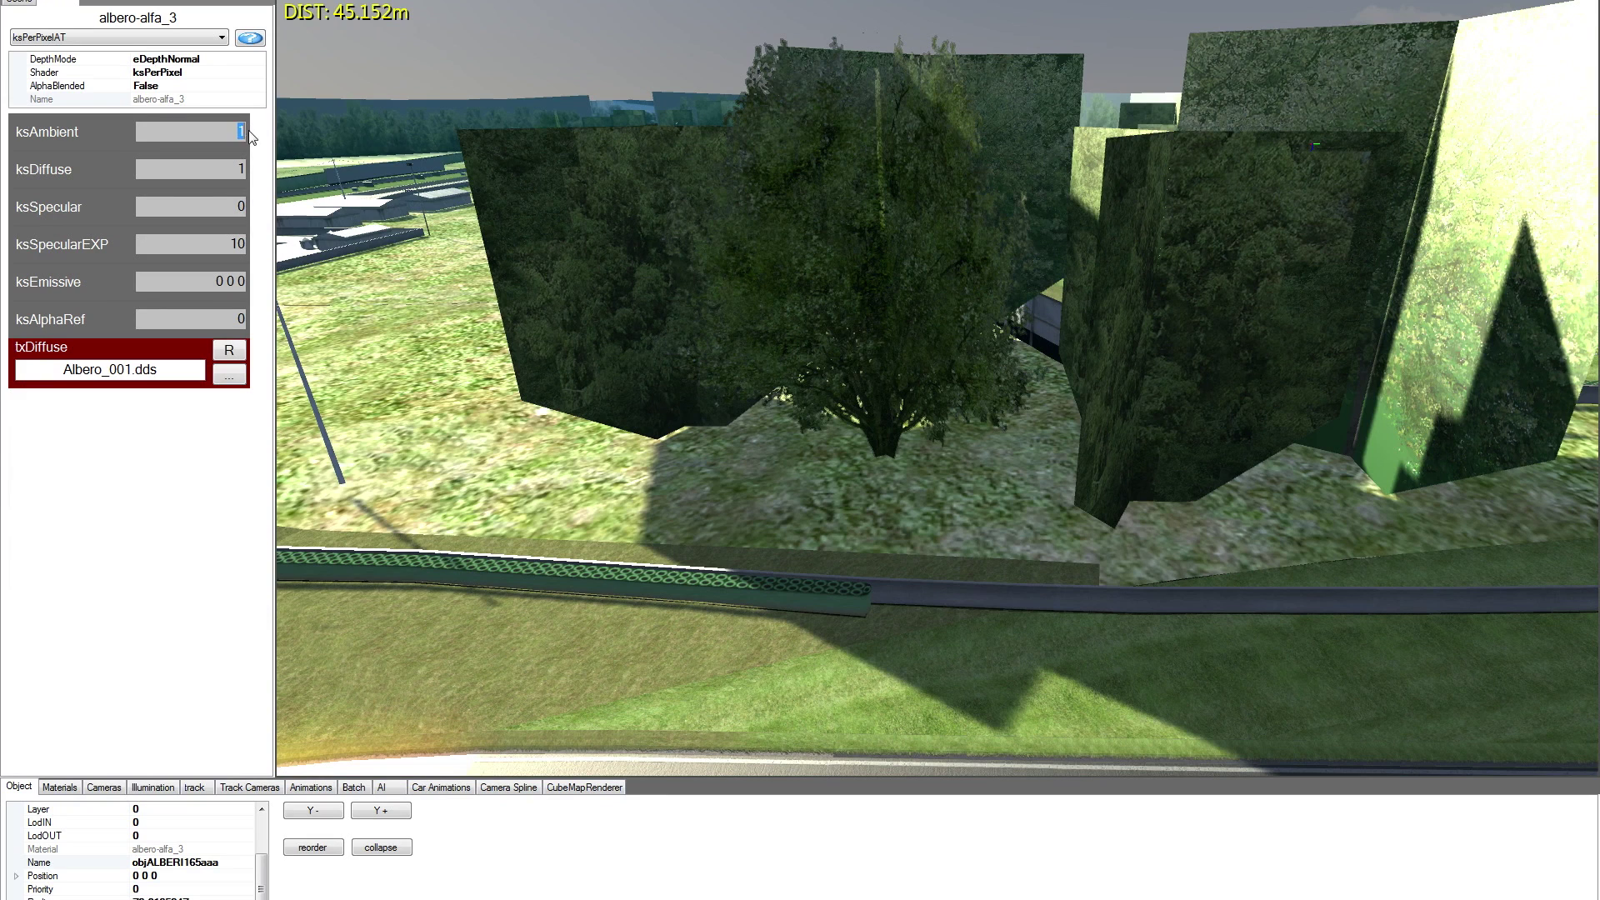
text(.5)
double_click(239, 168)
text(.5)
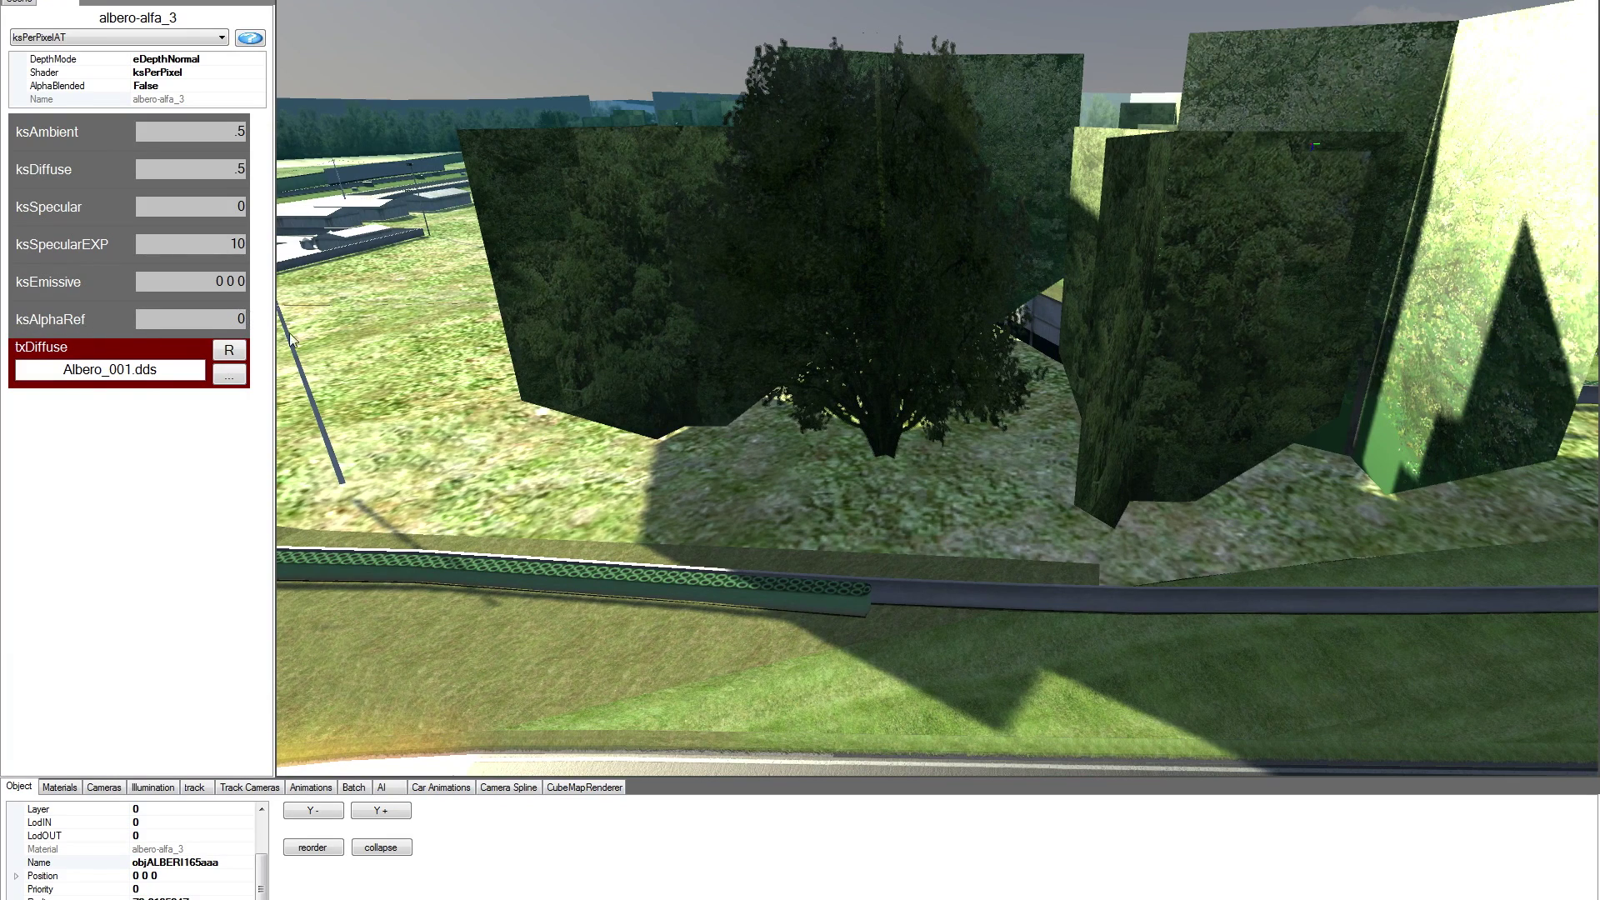
- Try ksAlphaRef values of 0.2, 0.5, 0.8, 0.9 and 1 on albero-alfa_3 while viewing the tree's shadow, and set it back to 0.2
right_drag(831, 415, 843, 427)
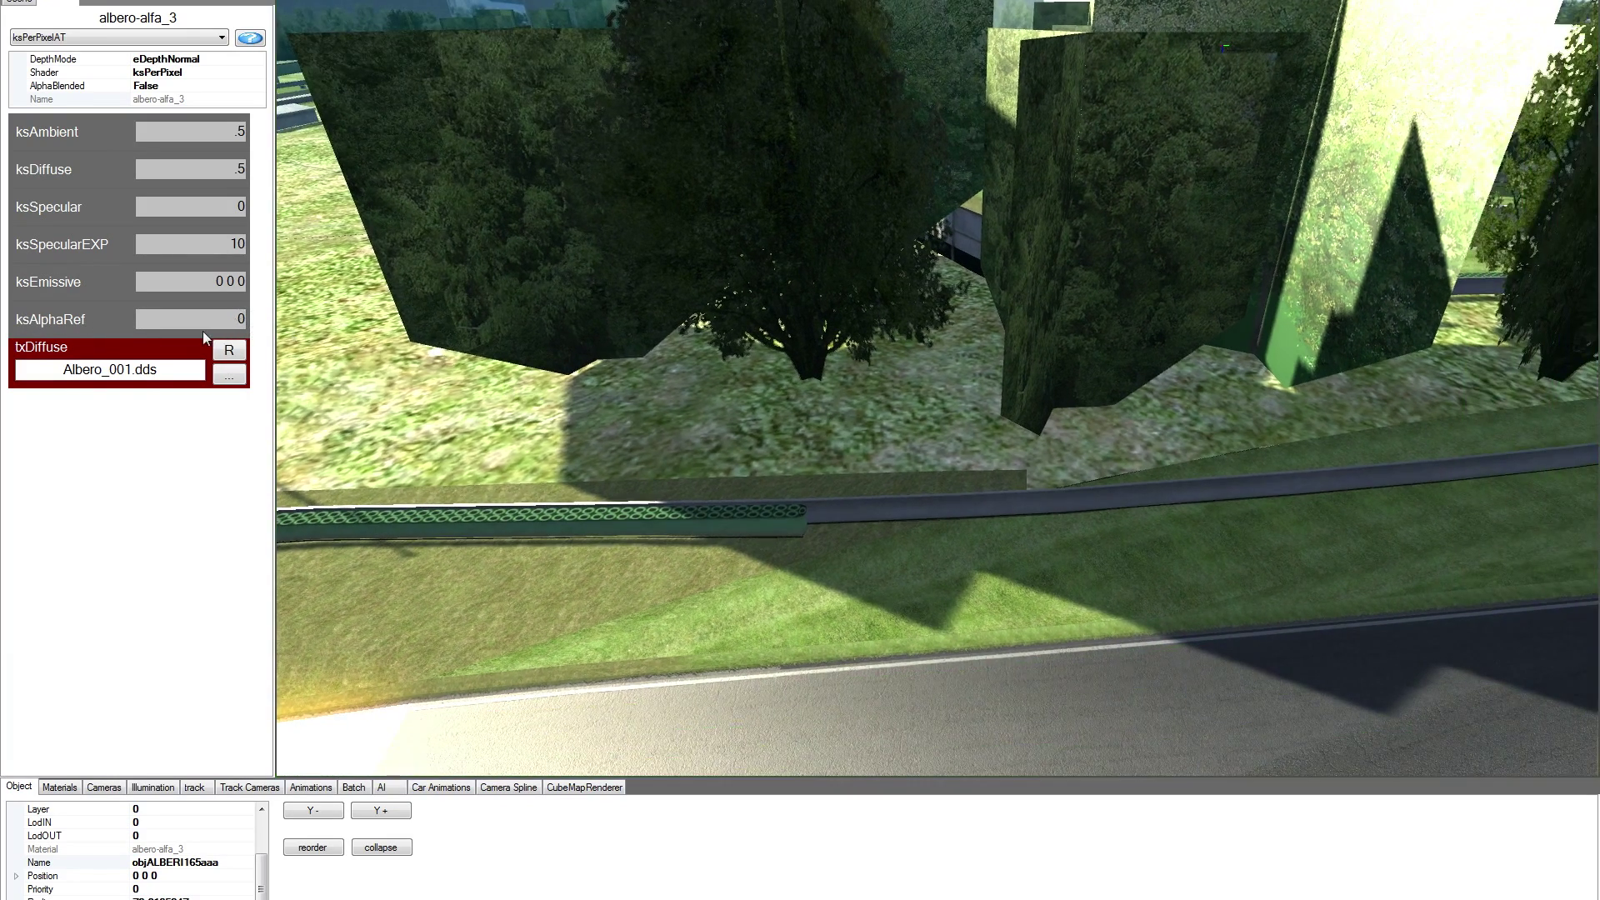
double_click(239, 318)
text(.2)
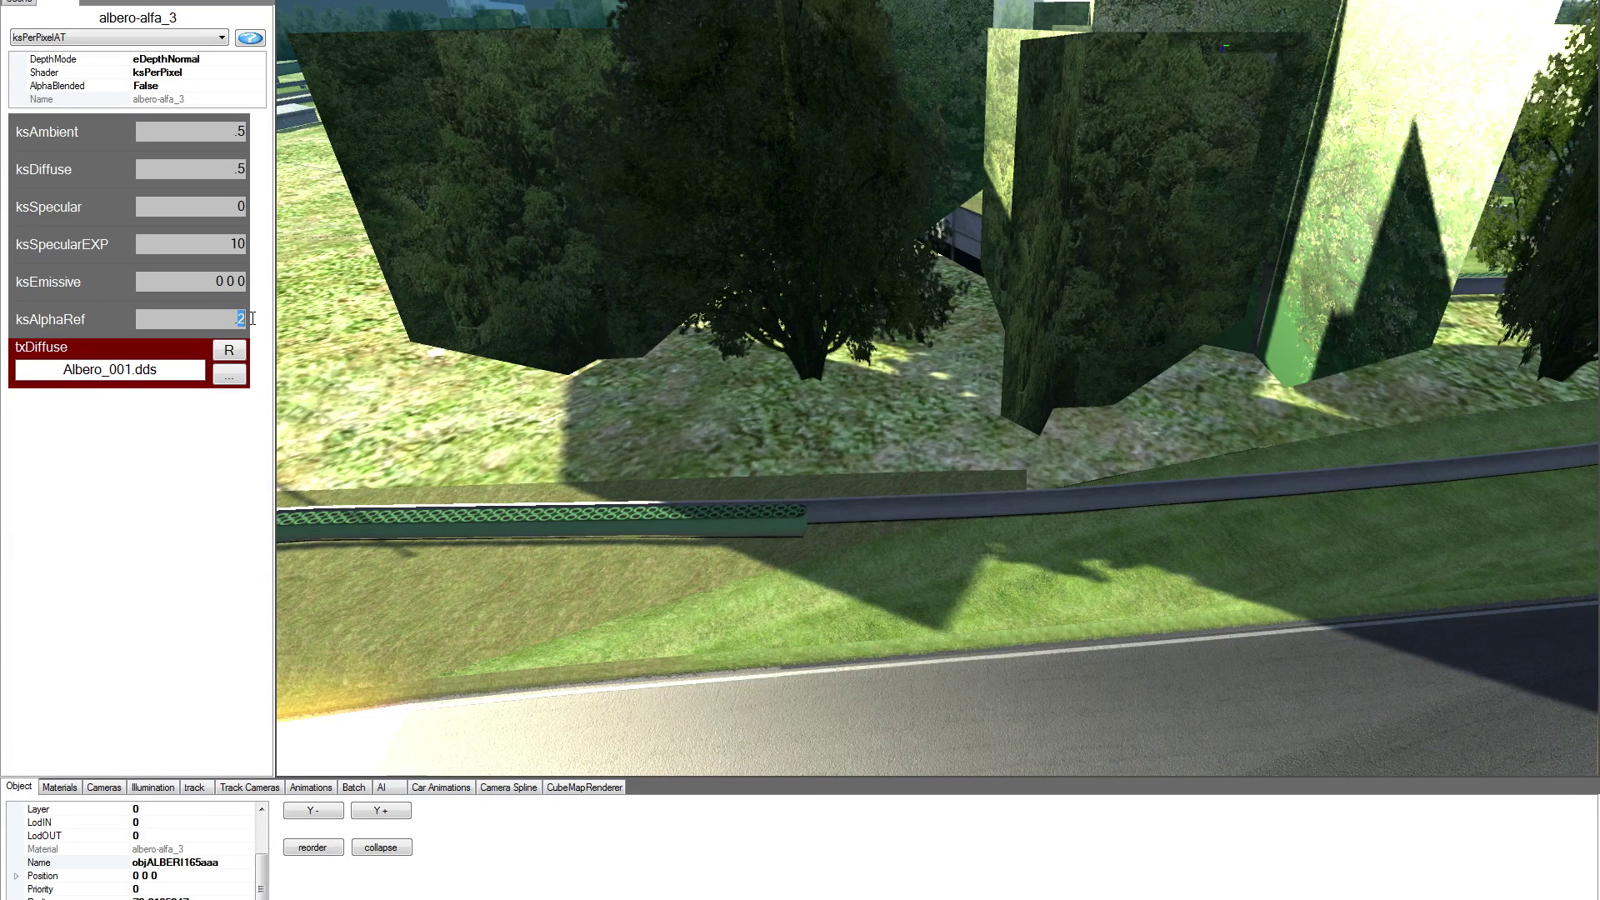
text(5)
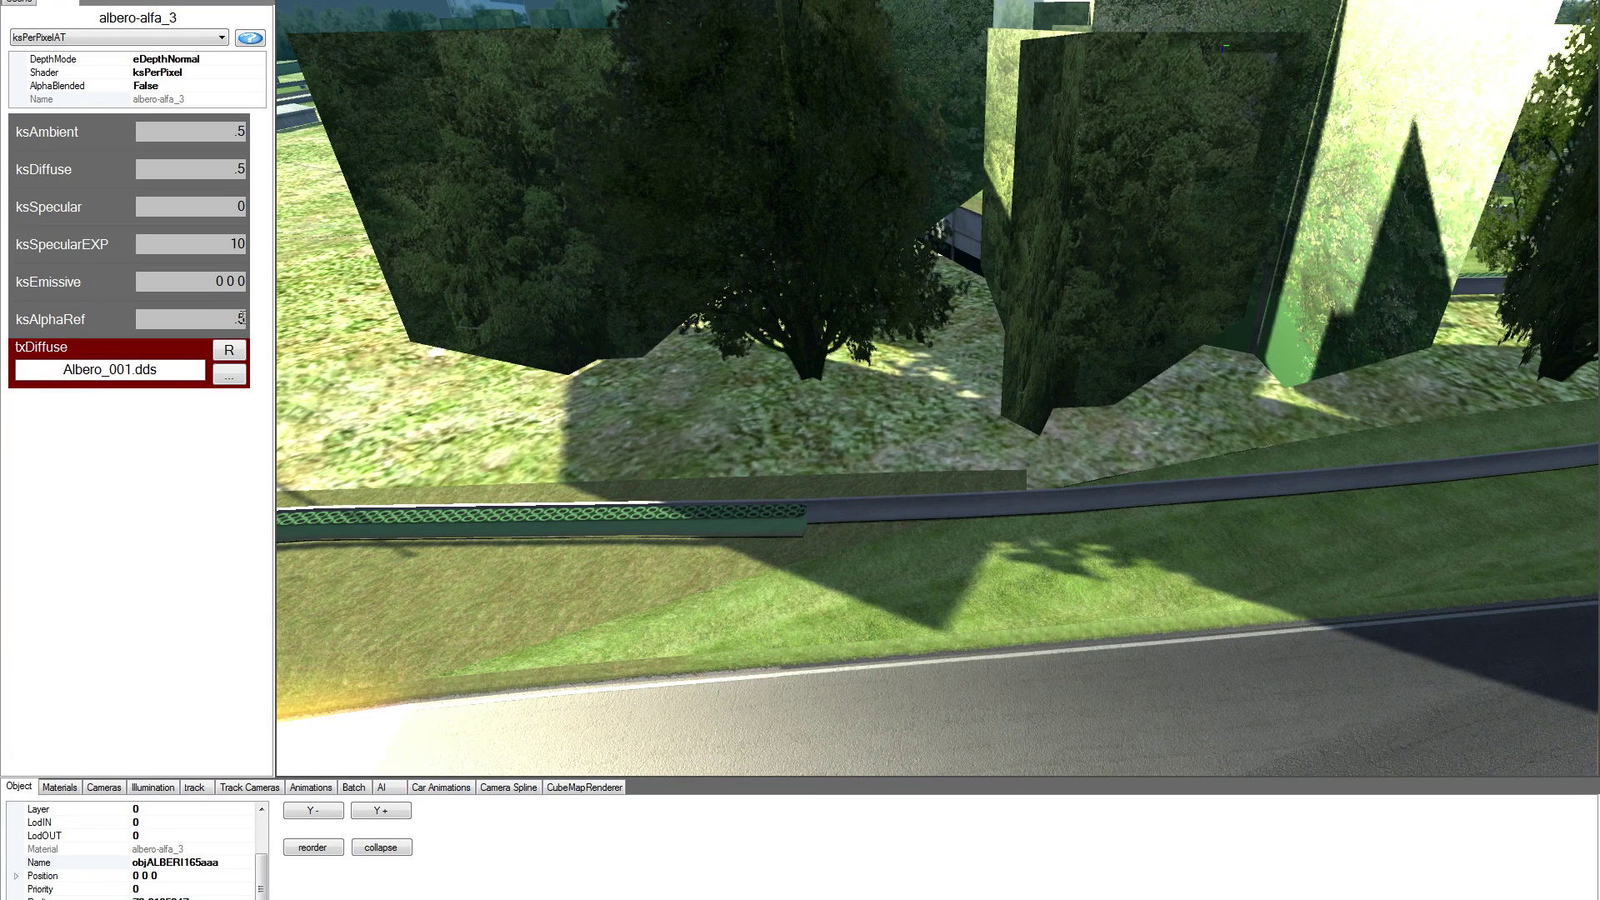
double_click(239, 317)
text(8)
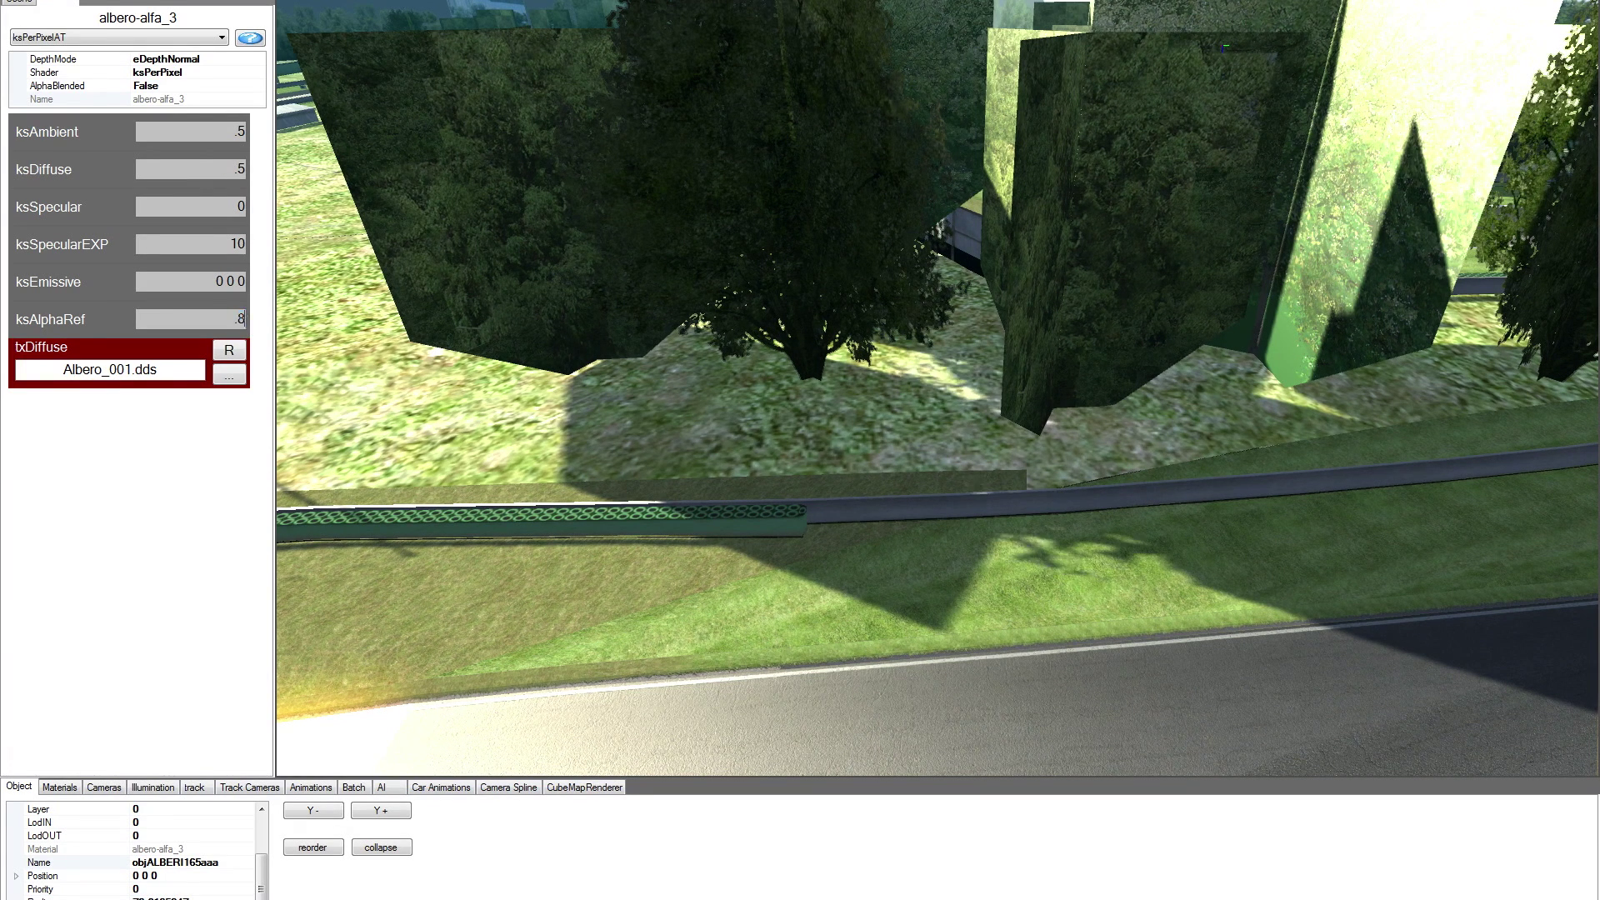
key(BackSpace)
key(BackSpace)
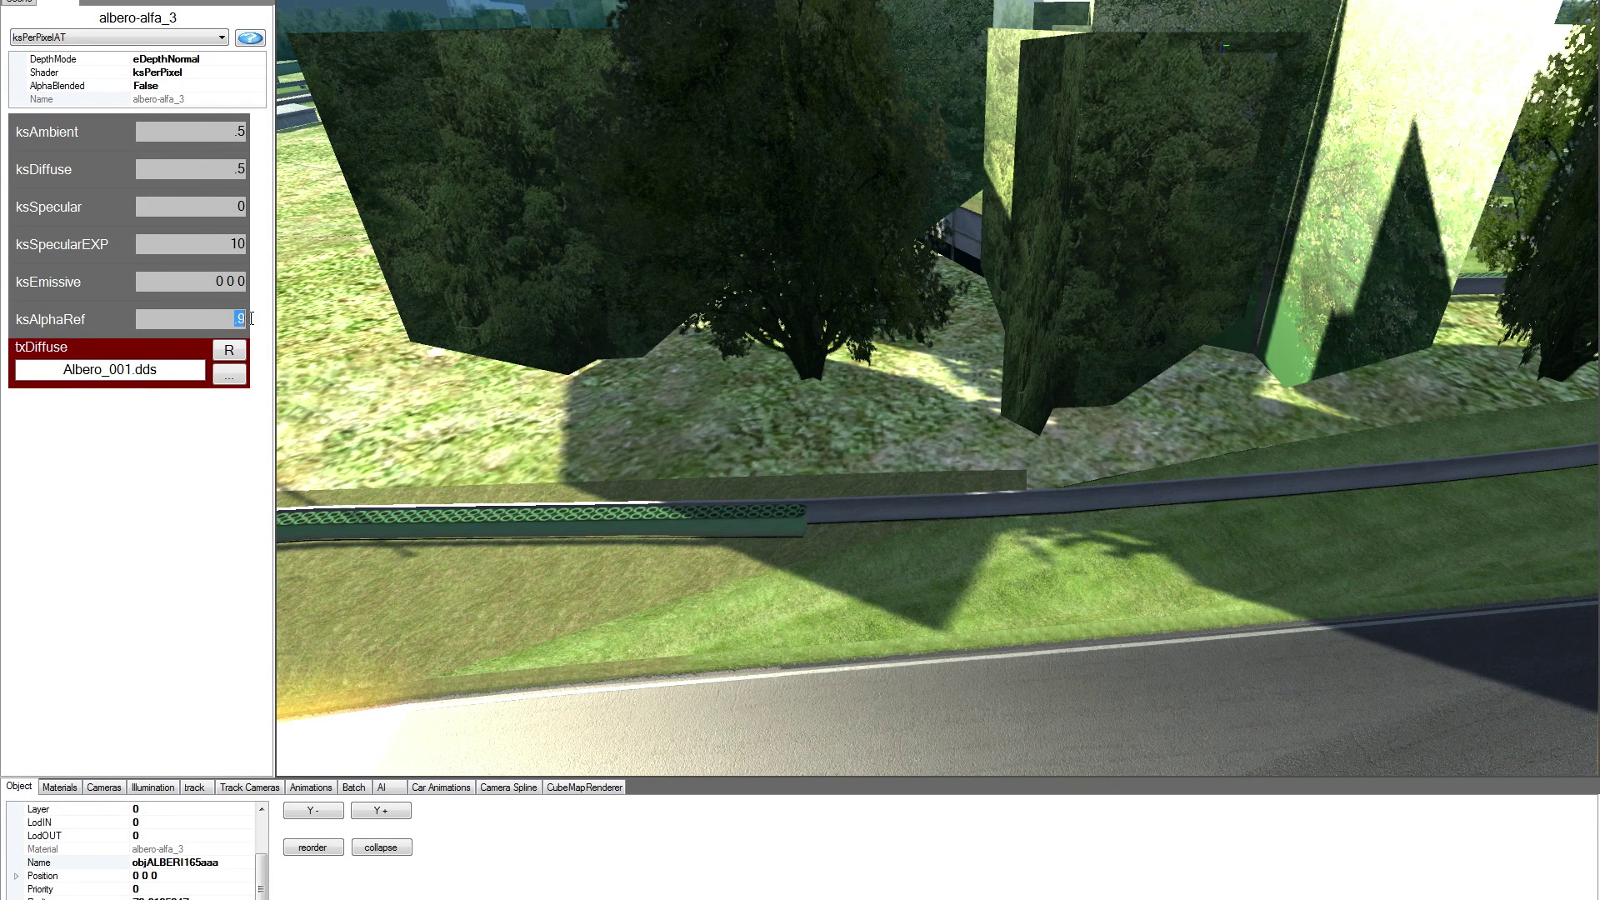
text(1)
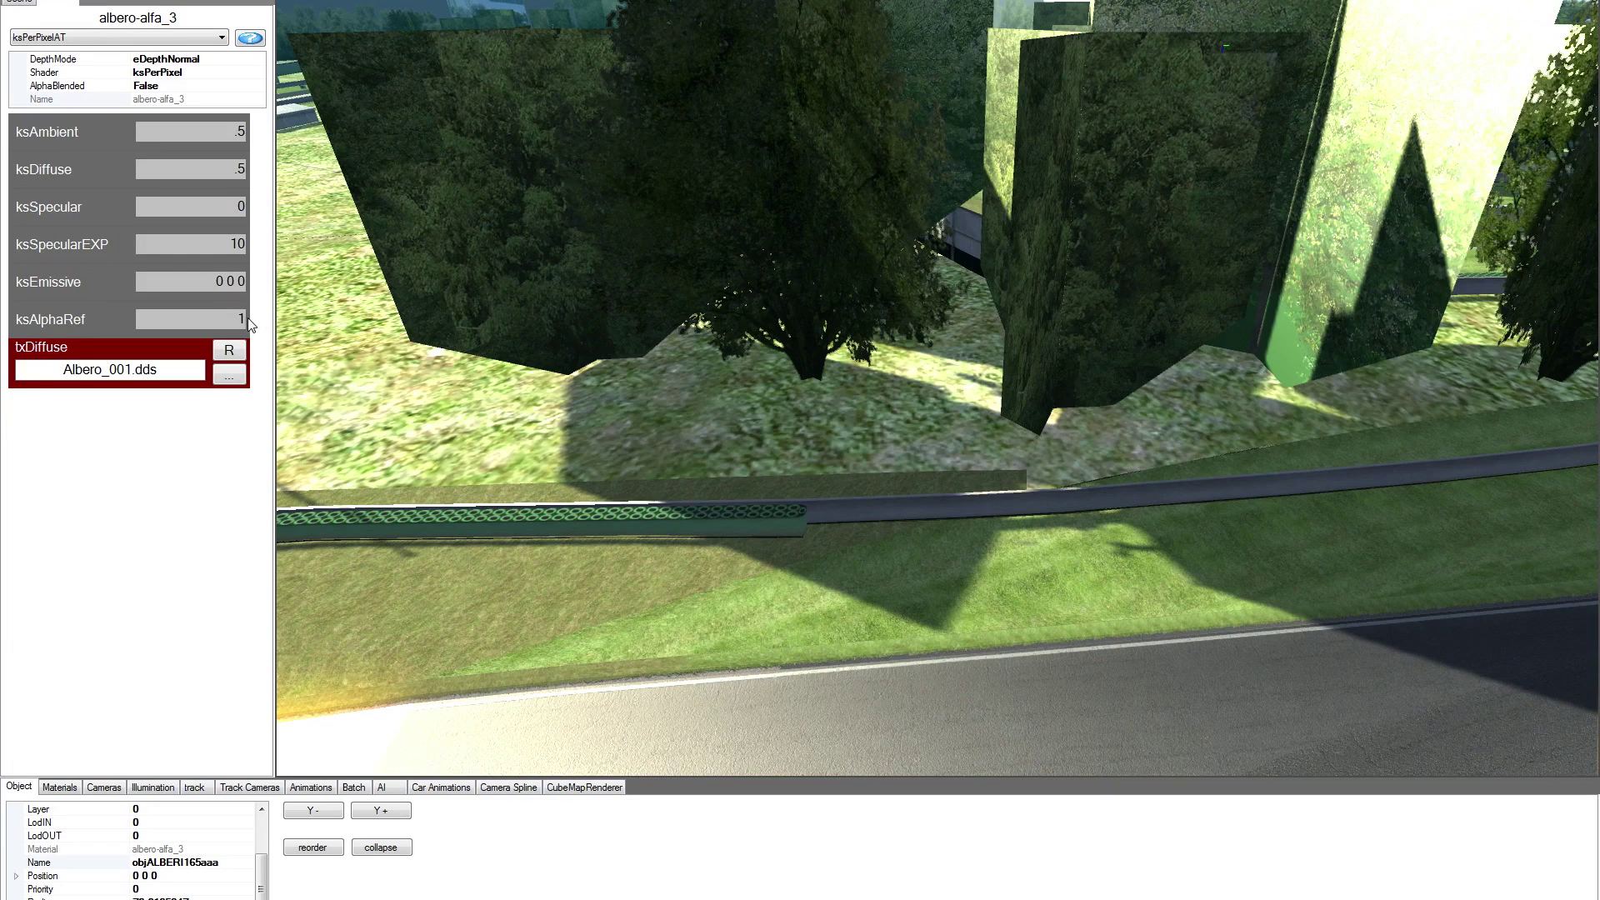
click(1288, 477)
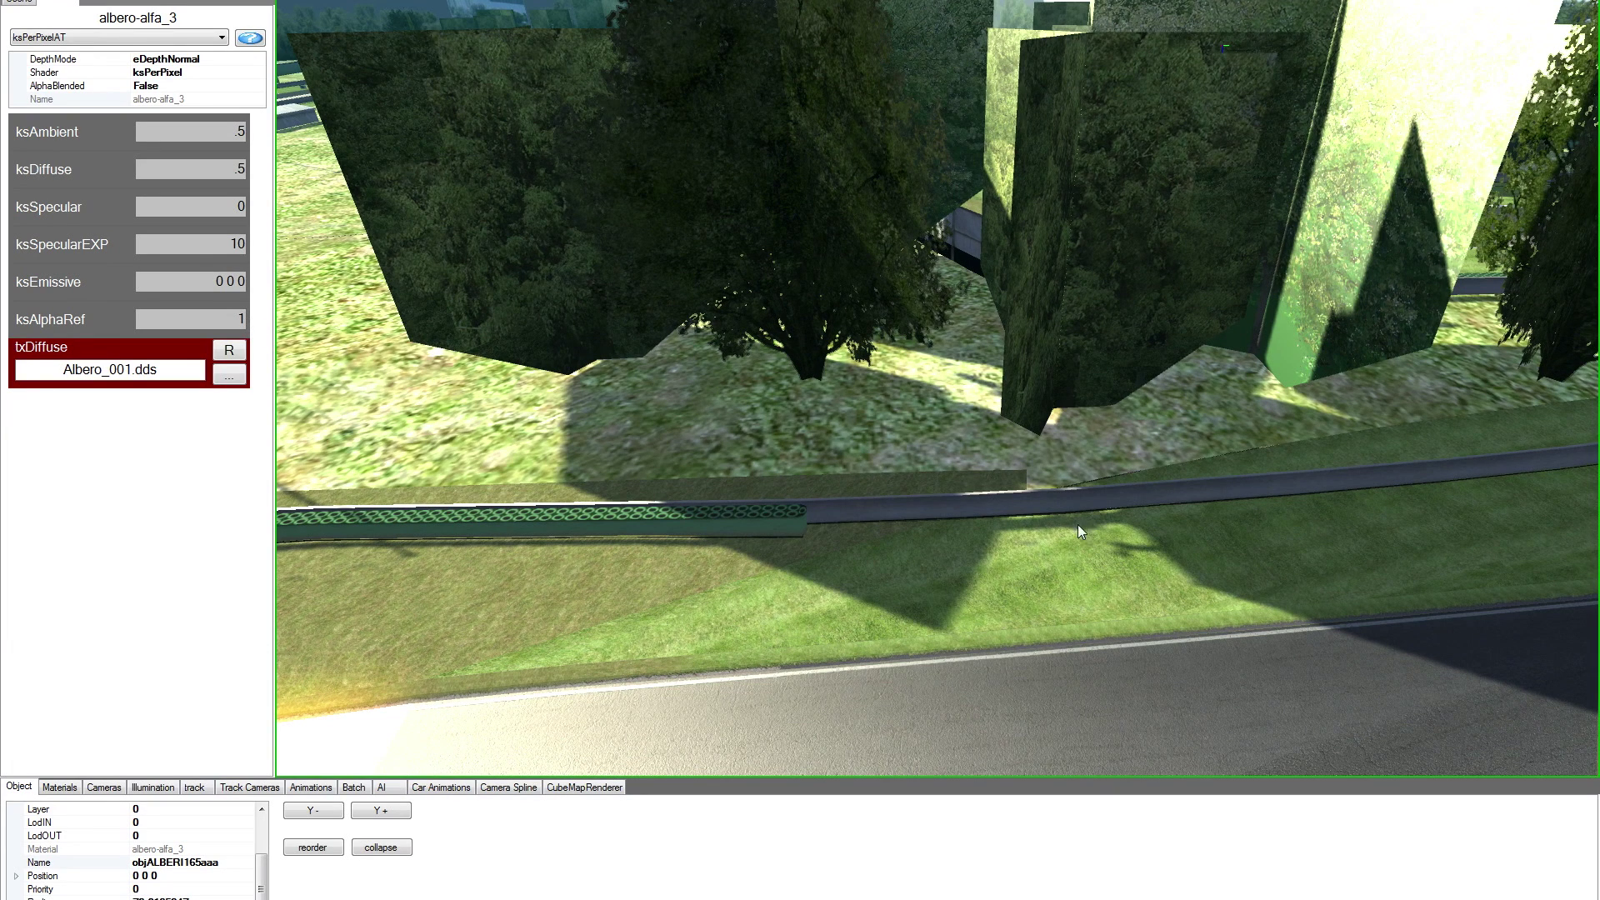
drag(237, 320, 250, 317)
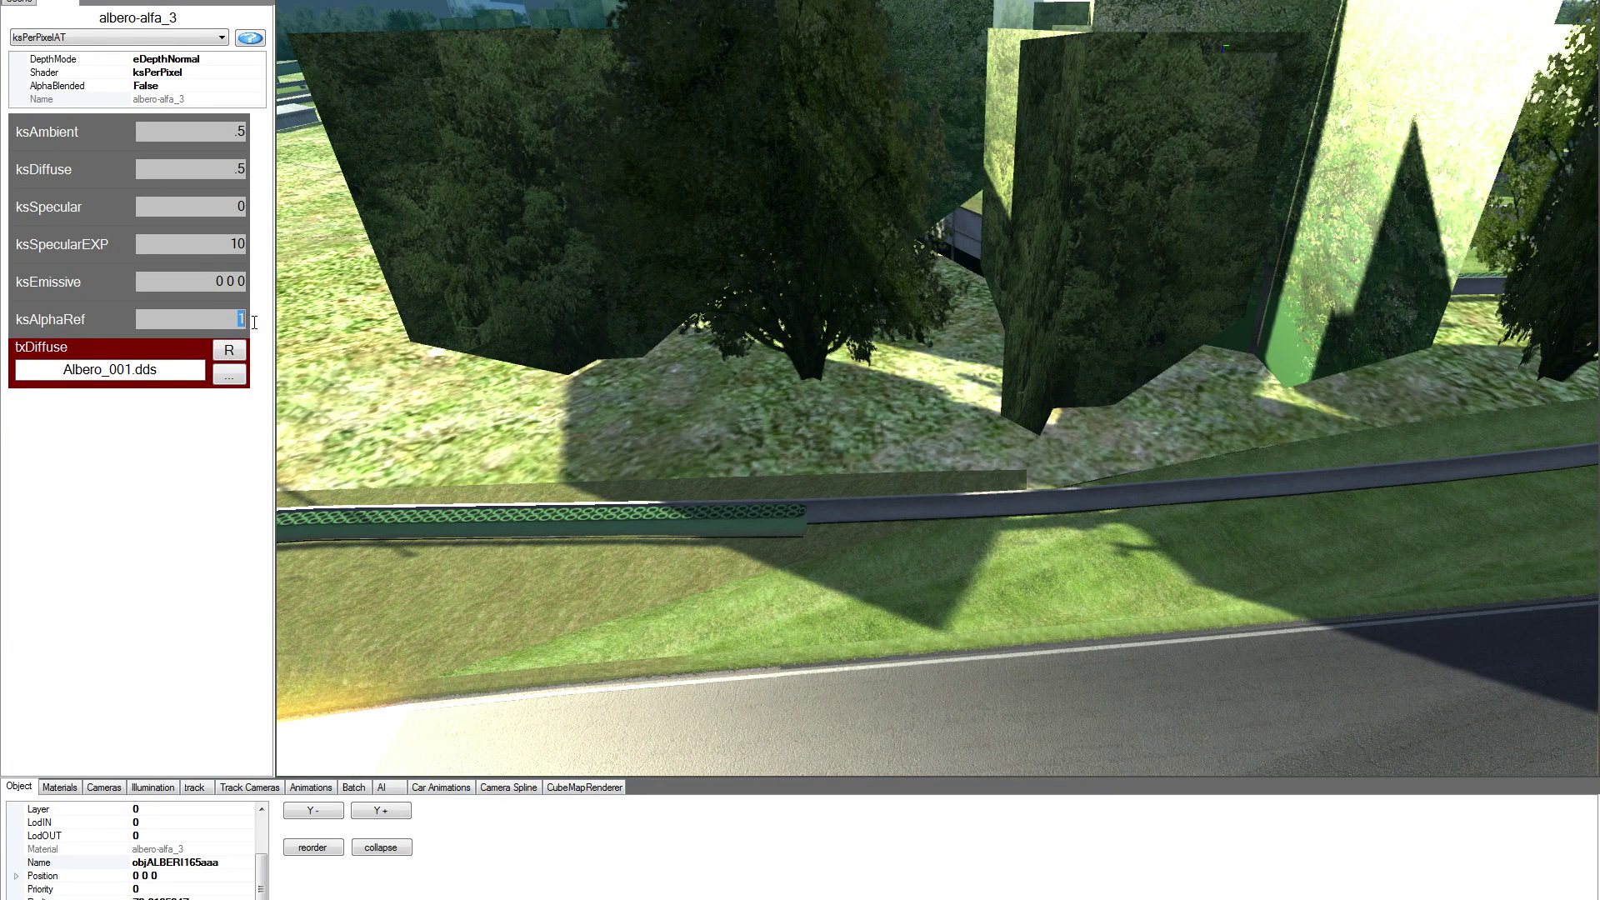
text(.2)
- Select the neighbouring dark tree and set its albero_002_tga1 ksSpecular to 0 and its ksAmbient and ksDiffuse to 0.5
drag(697, 412, 748, 387)
ctrl+click(490, 380)
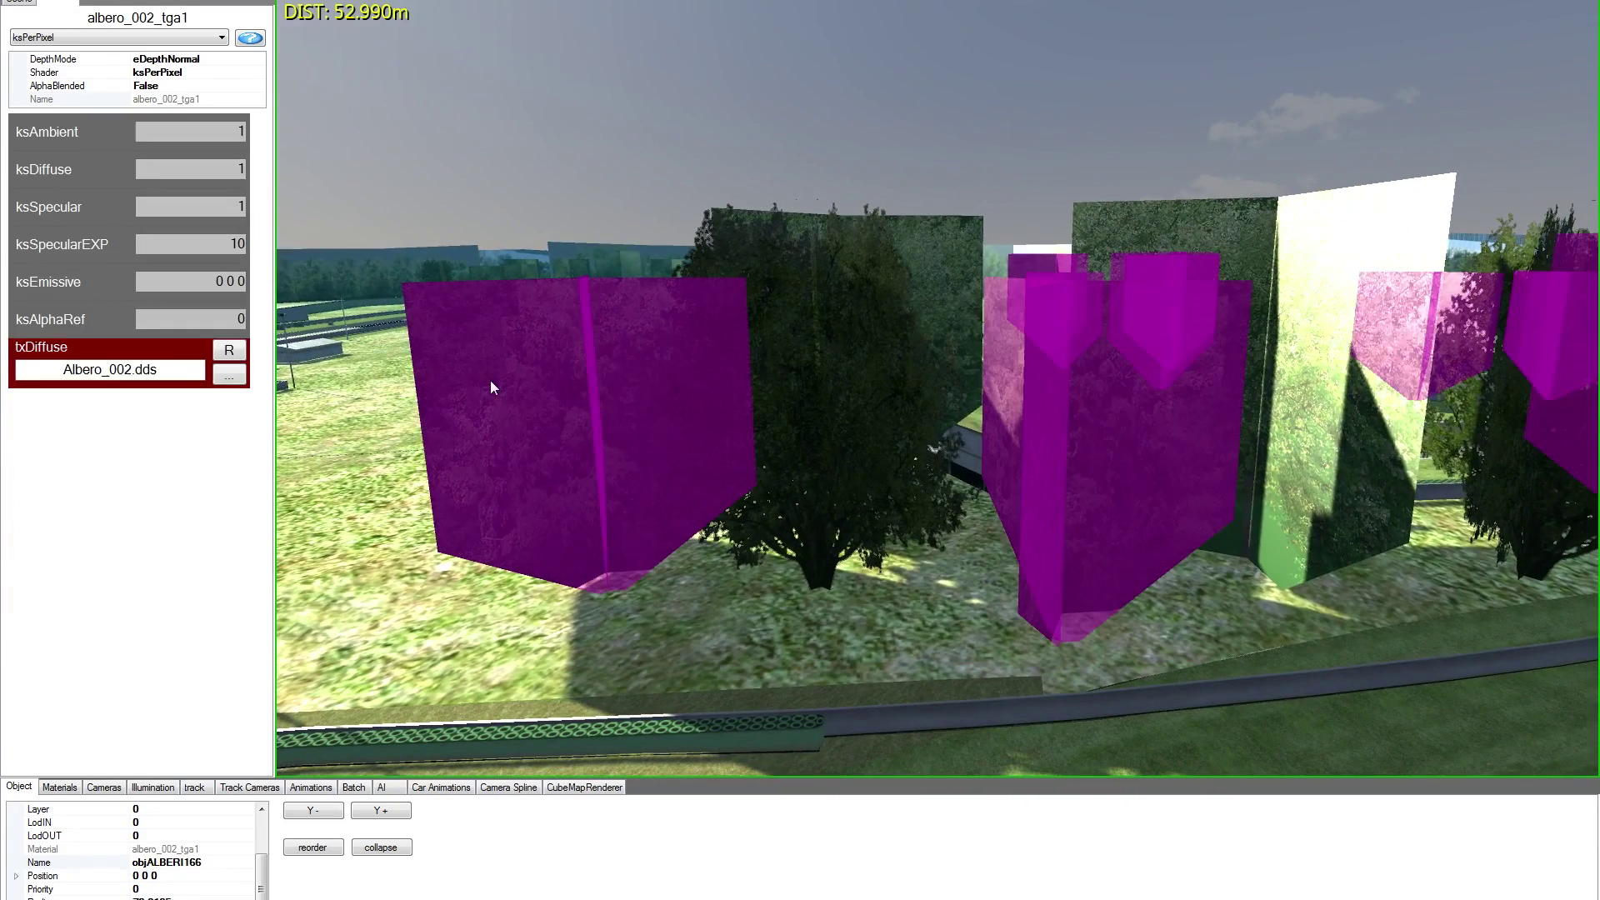
drag(238, 207, 252, 208)
text(0)
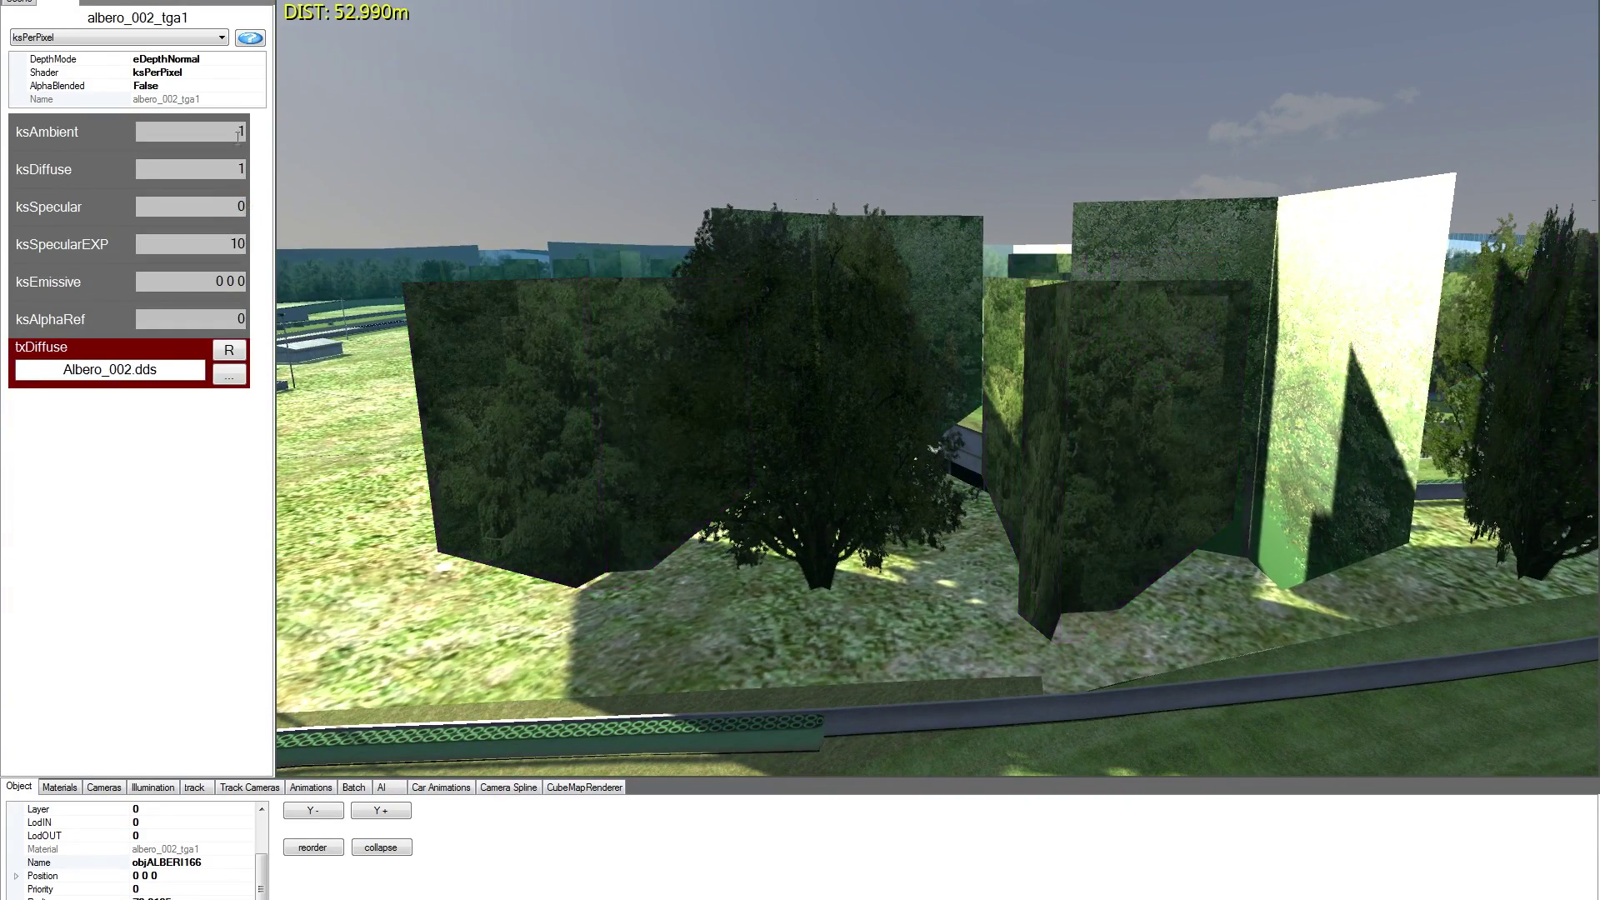
text(.5)
drag(237, 133, 261, 169)
text(.5)
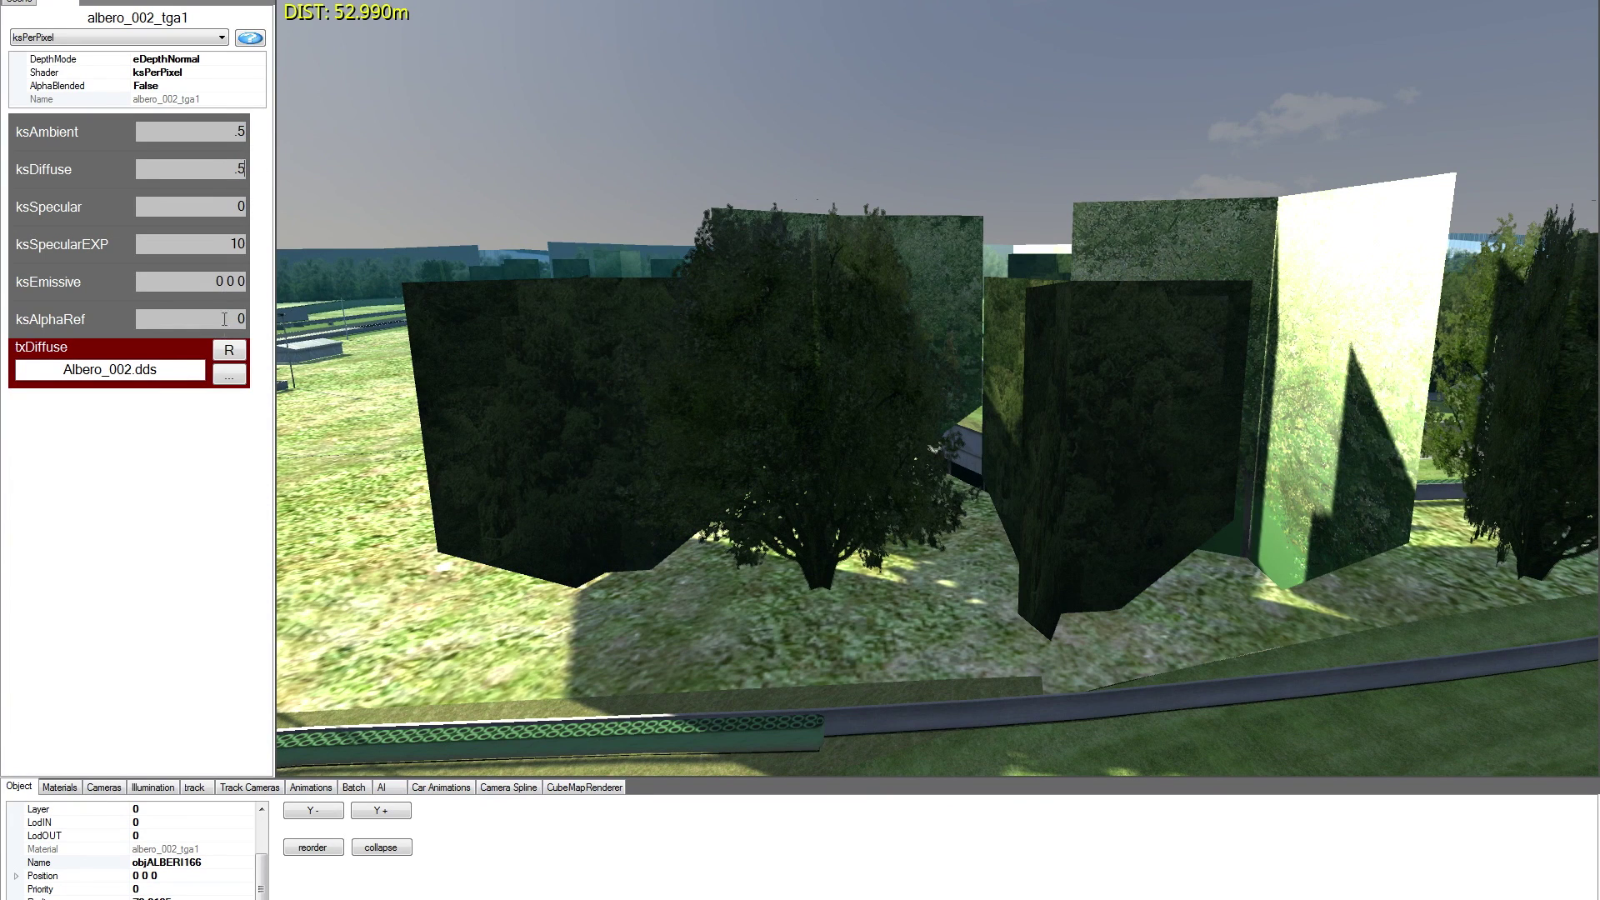
- Change the albero_002_tga1 material's shader to ksPerPixelAT and set its ksAlphaRef to 0.2
click(165, 37)
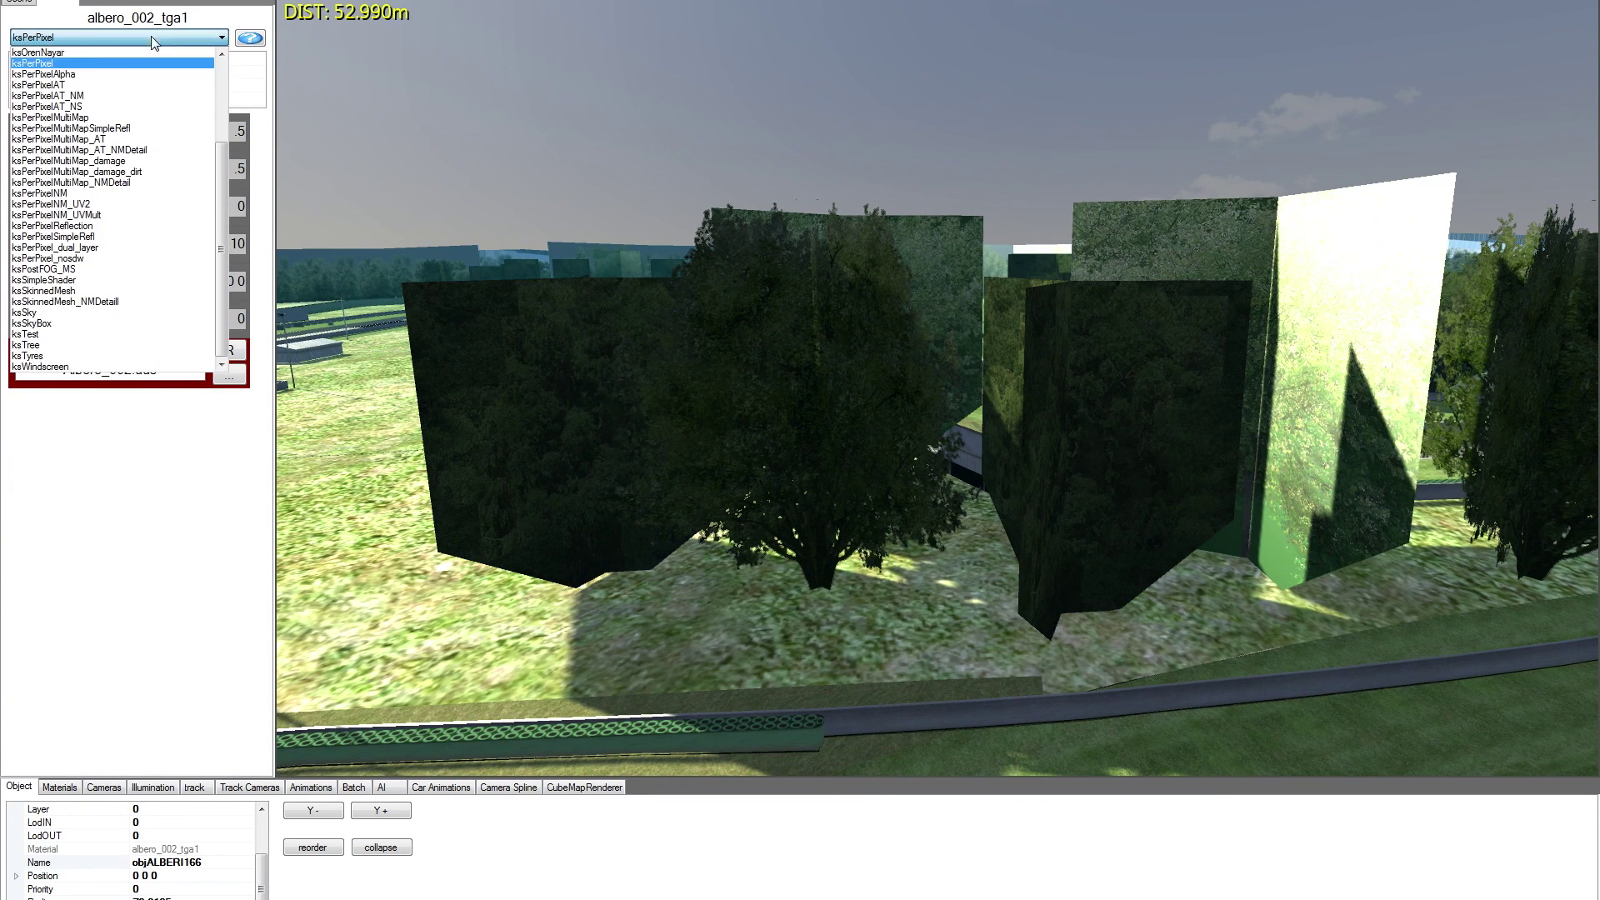
click(104, 87)
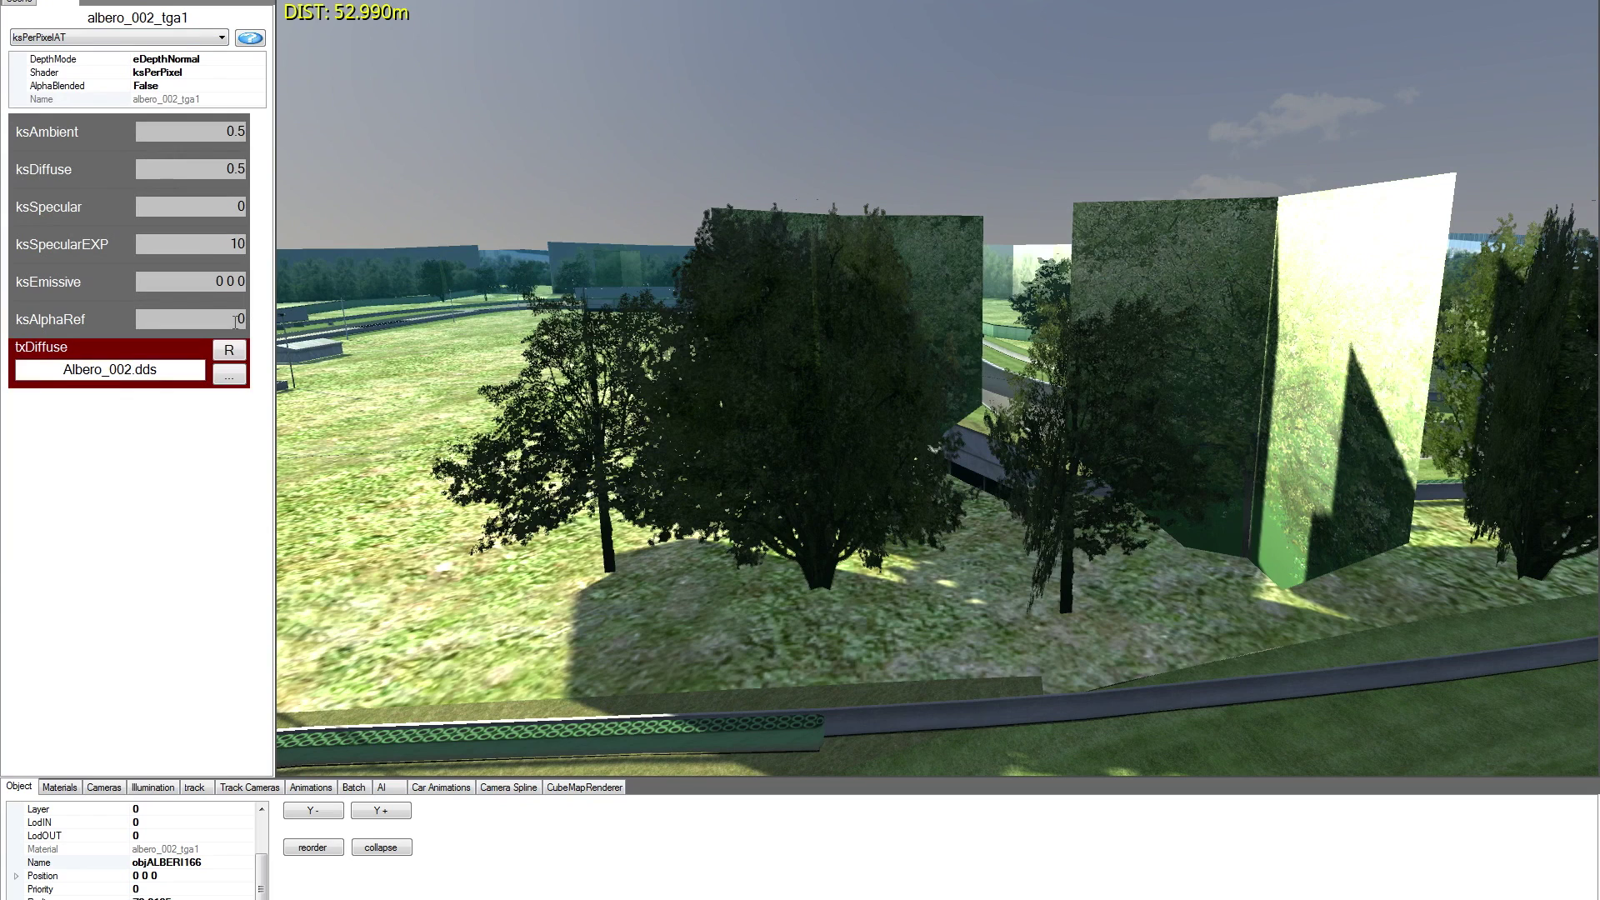
drag(272, 314, 262, 317)
text(.2)
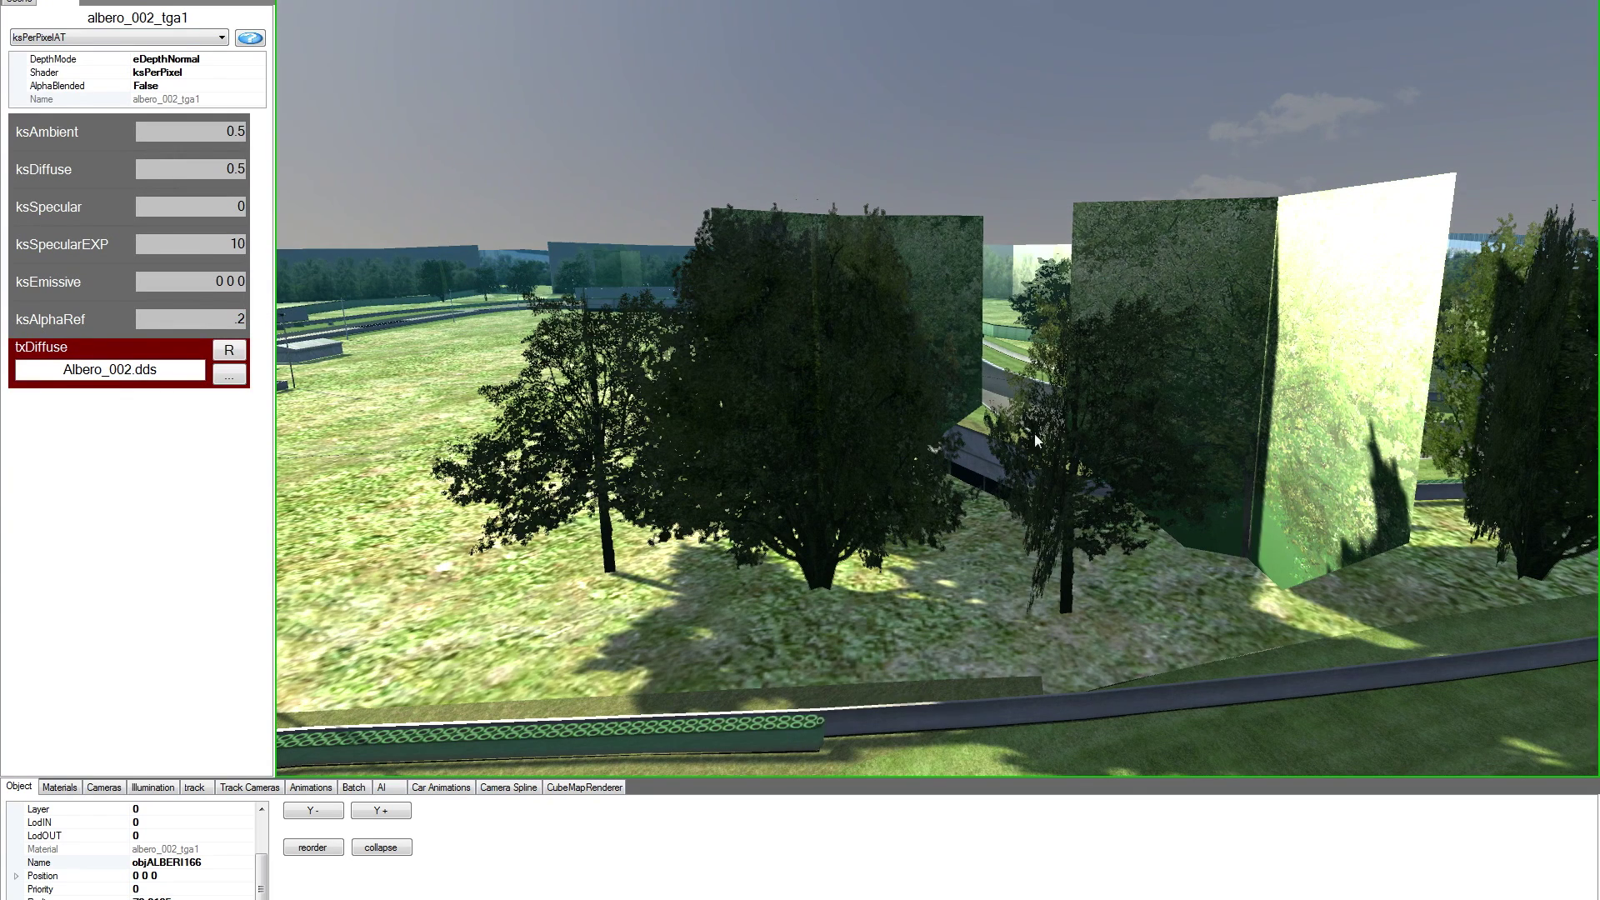
- Select the overexposed tree further back and give its albero-alfa_2 material ksSpecular 0, the ksPerPixelAT shader and ksAlphaRef 0.2
click(1294, 335)
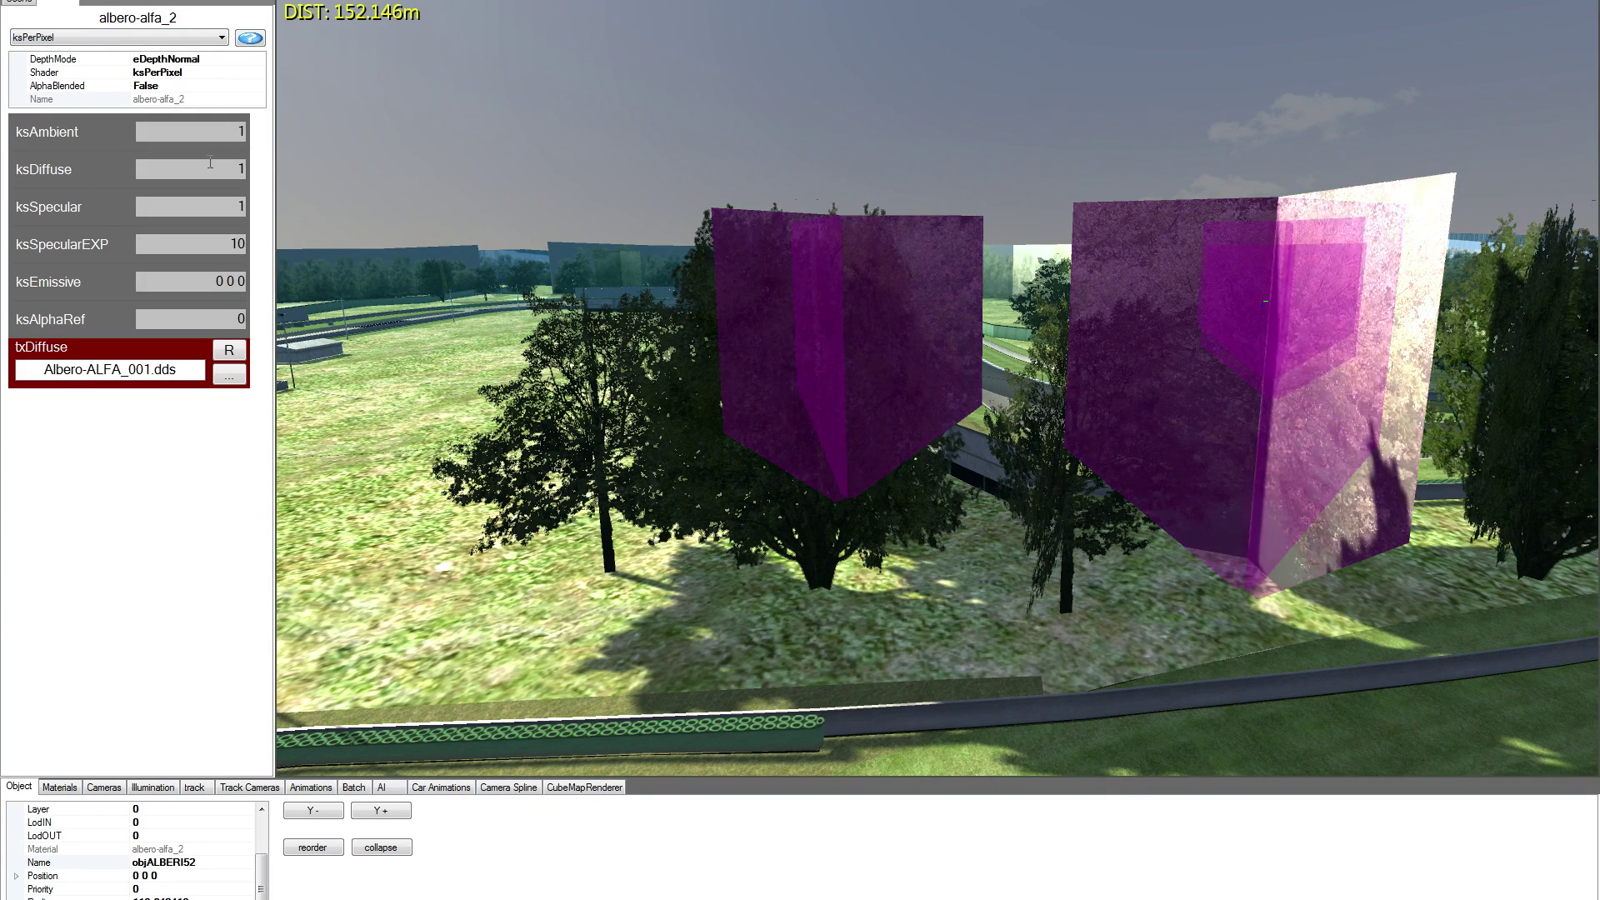
text(0)
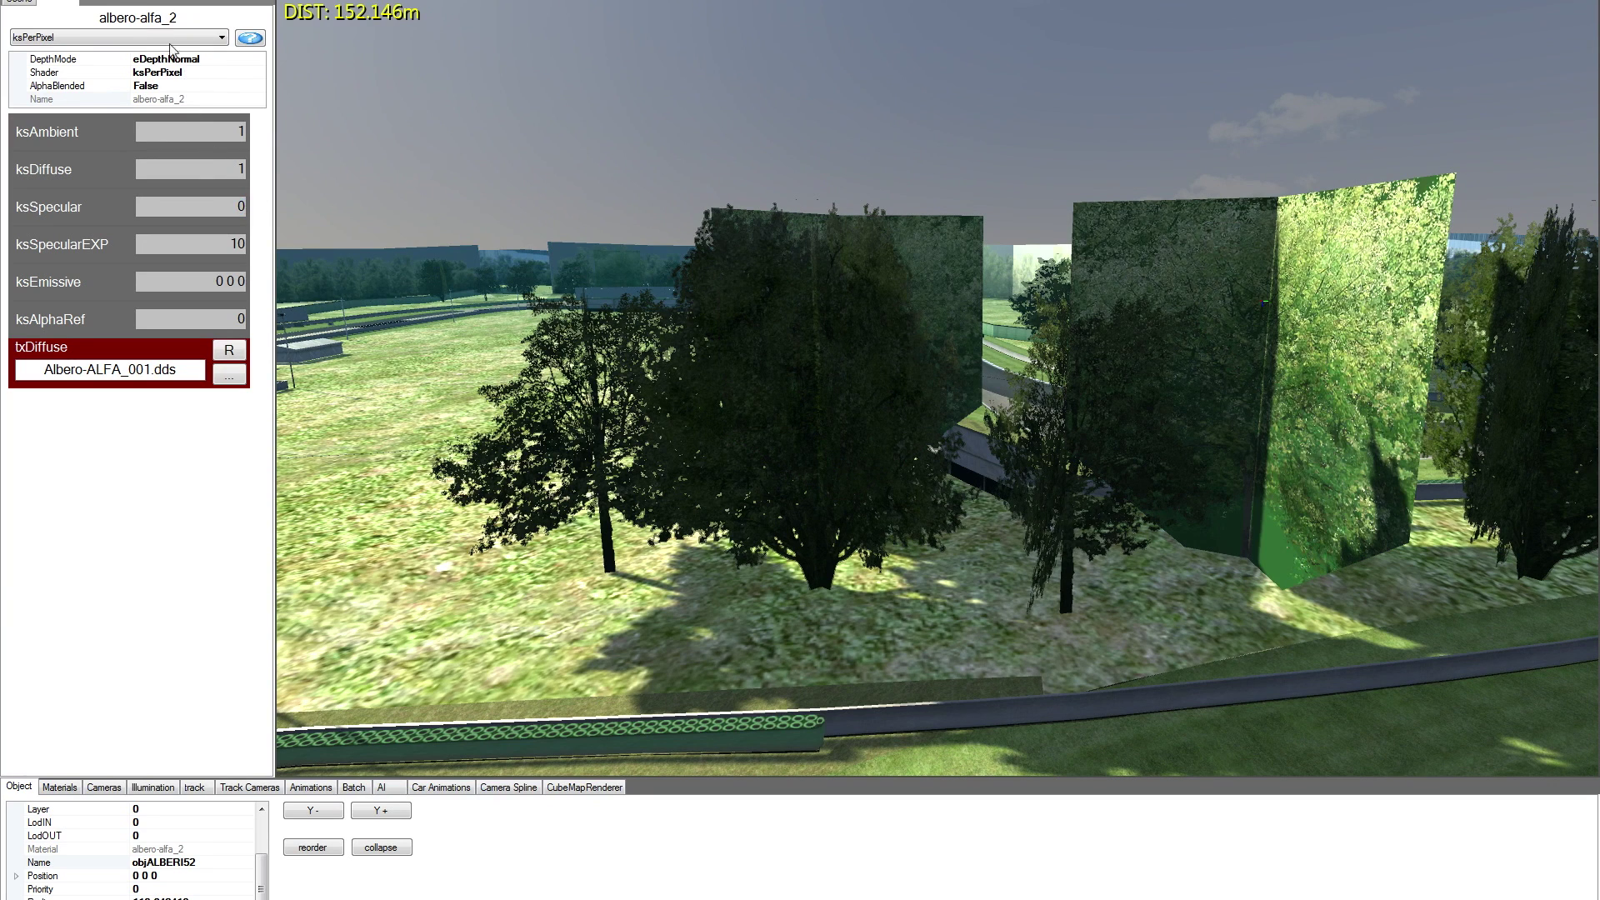
click(133, 37)
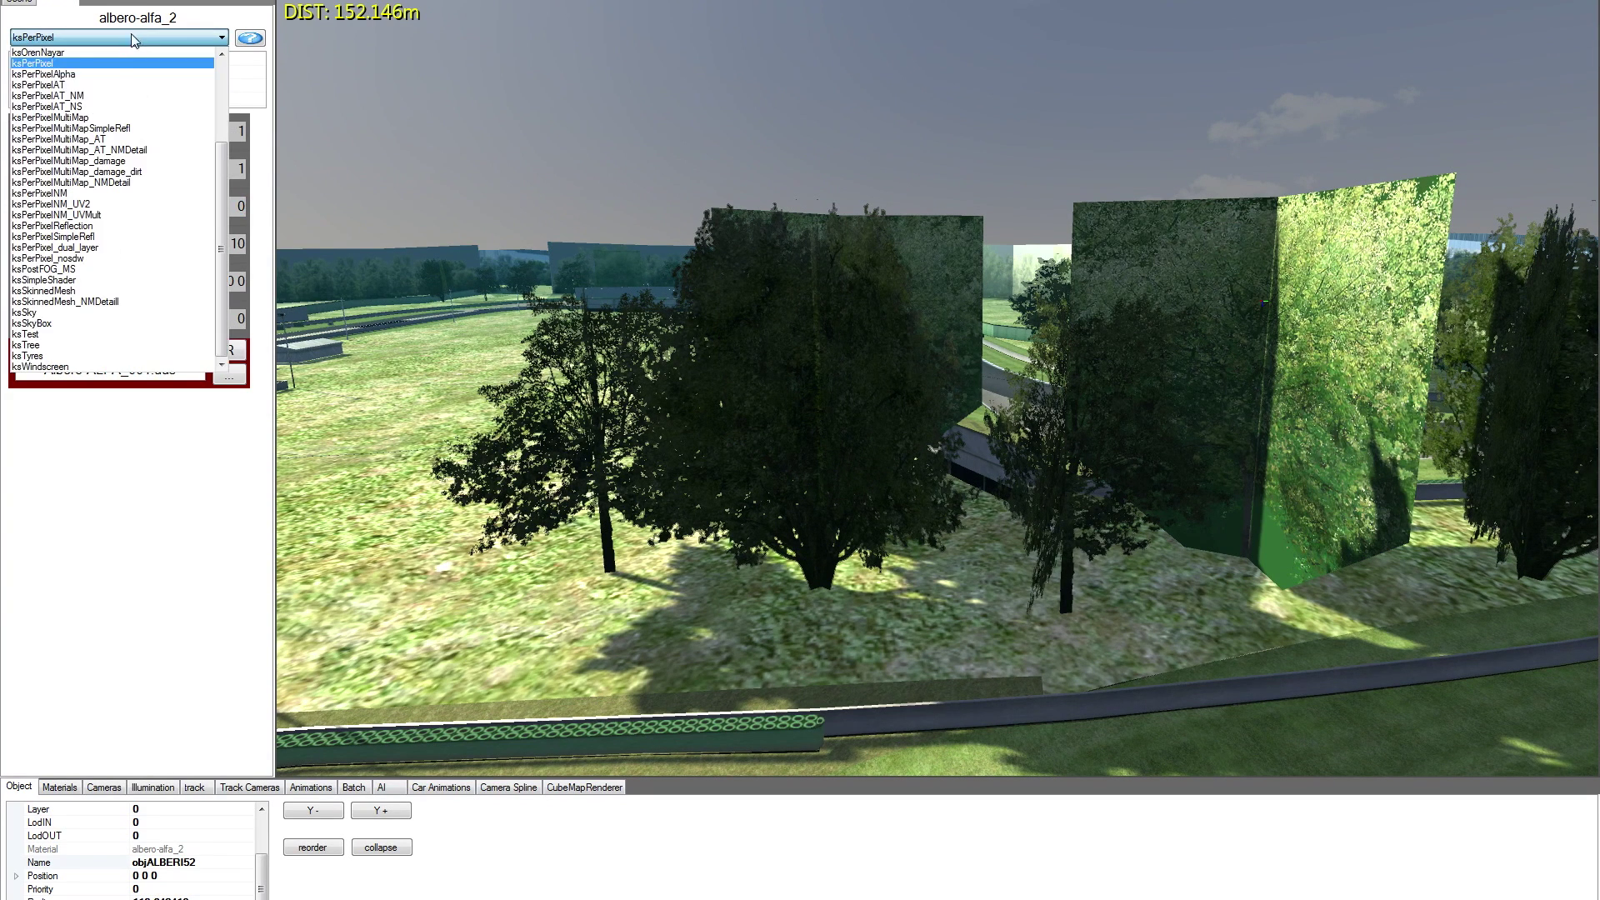
click(92, 82)
click(237, 319)
text(.)
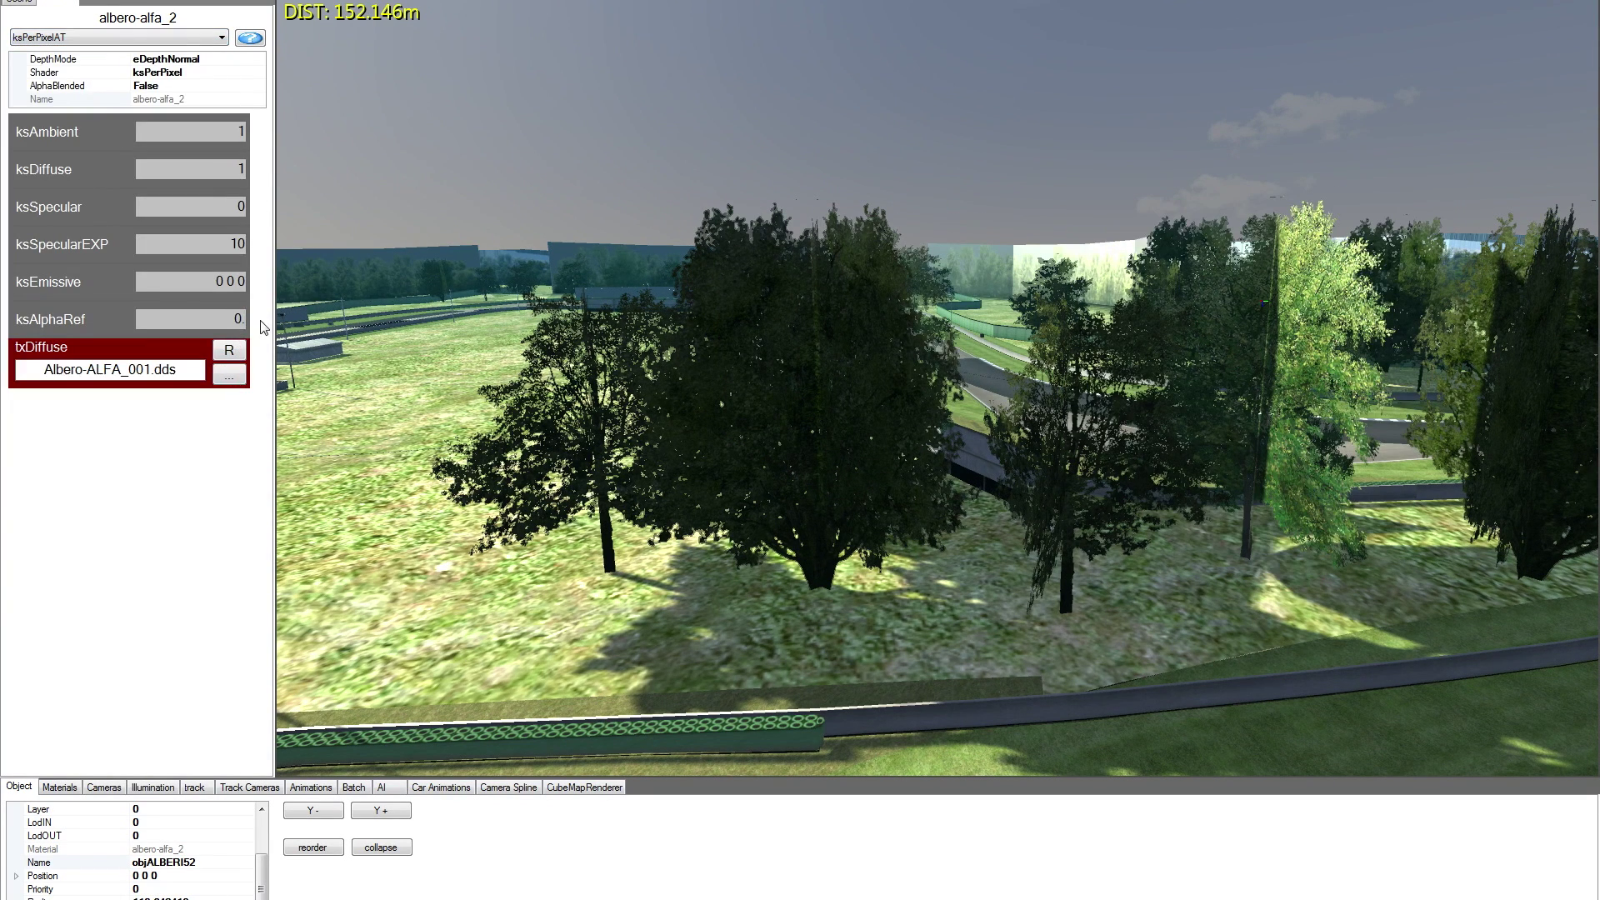
text(2)
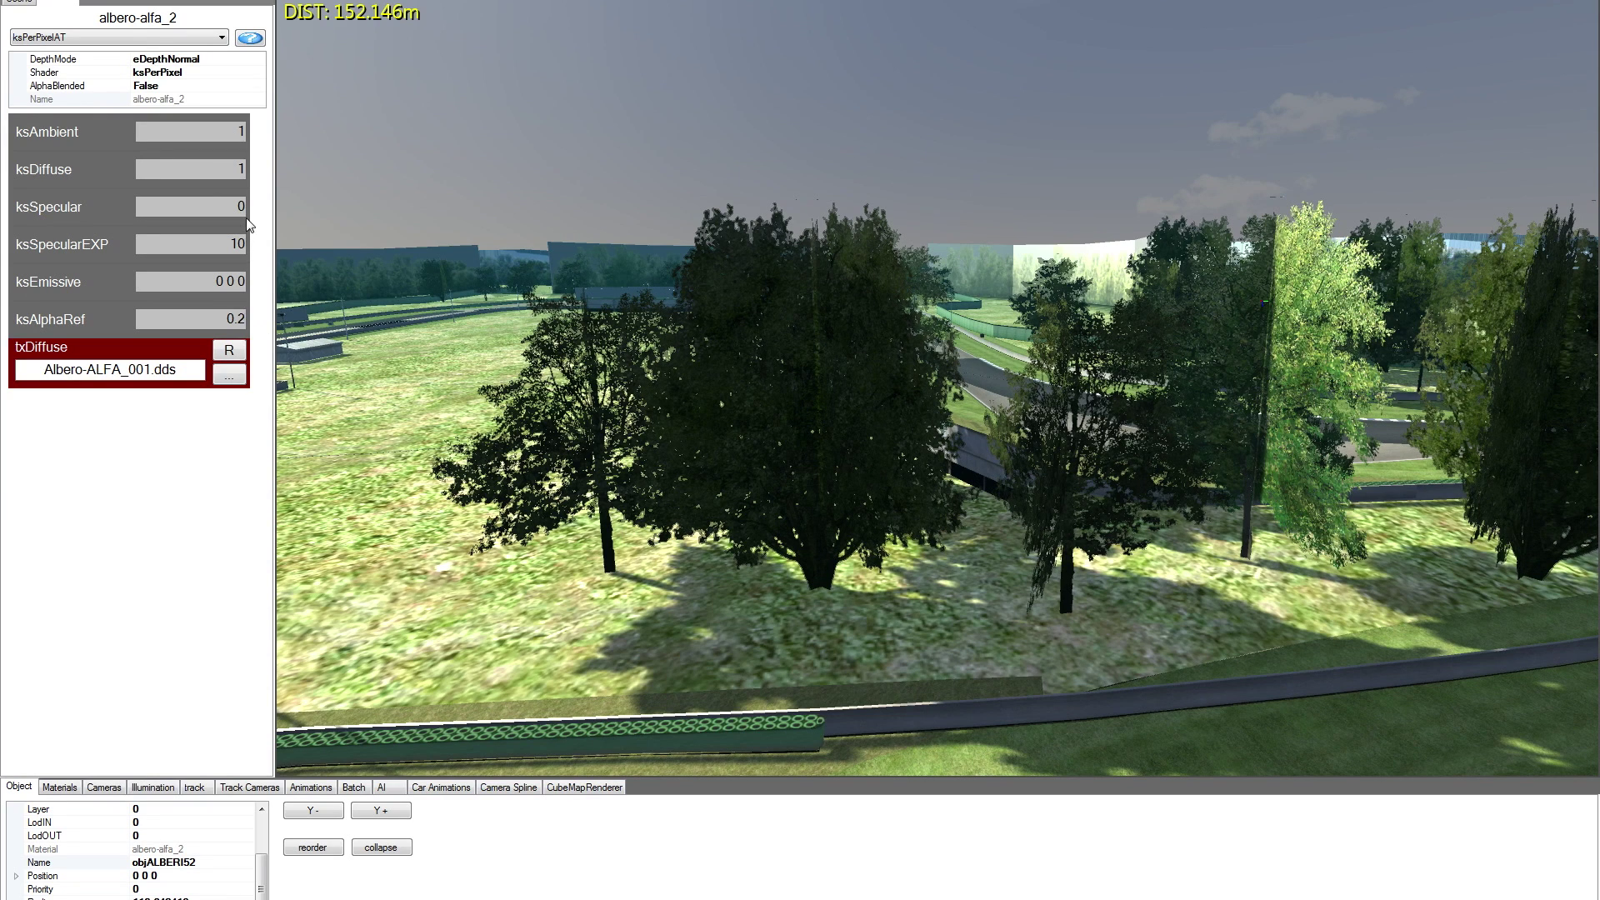
- Set the albero-alfa_2 material's ksAmbient and ksDiffuse to 0.5
double_click(242, 131)
text(.5)
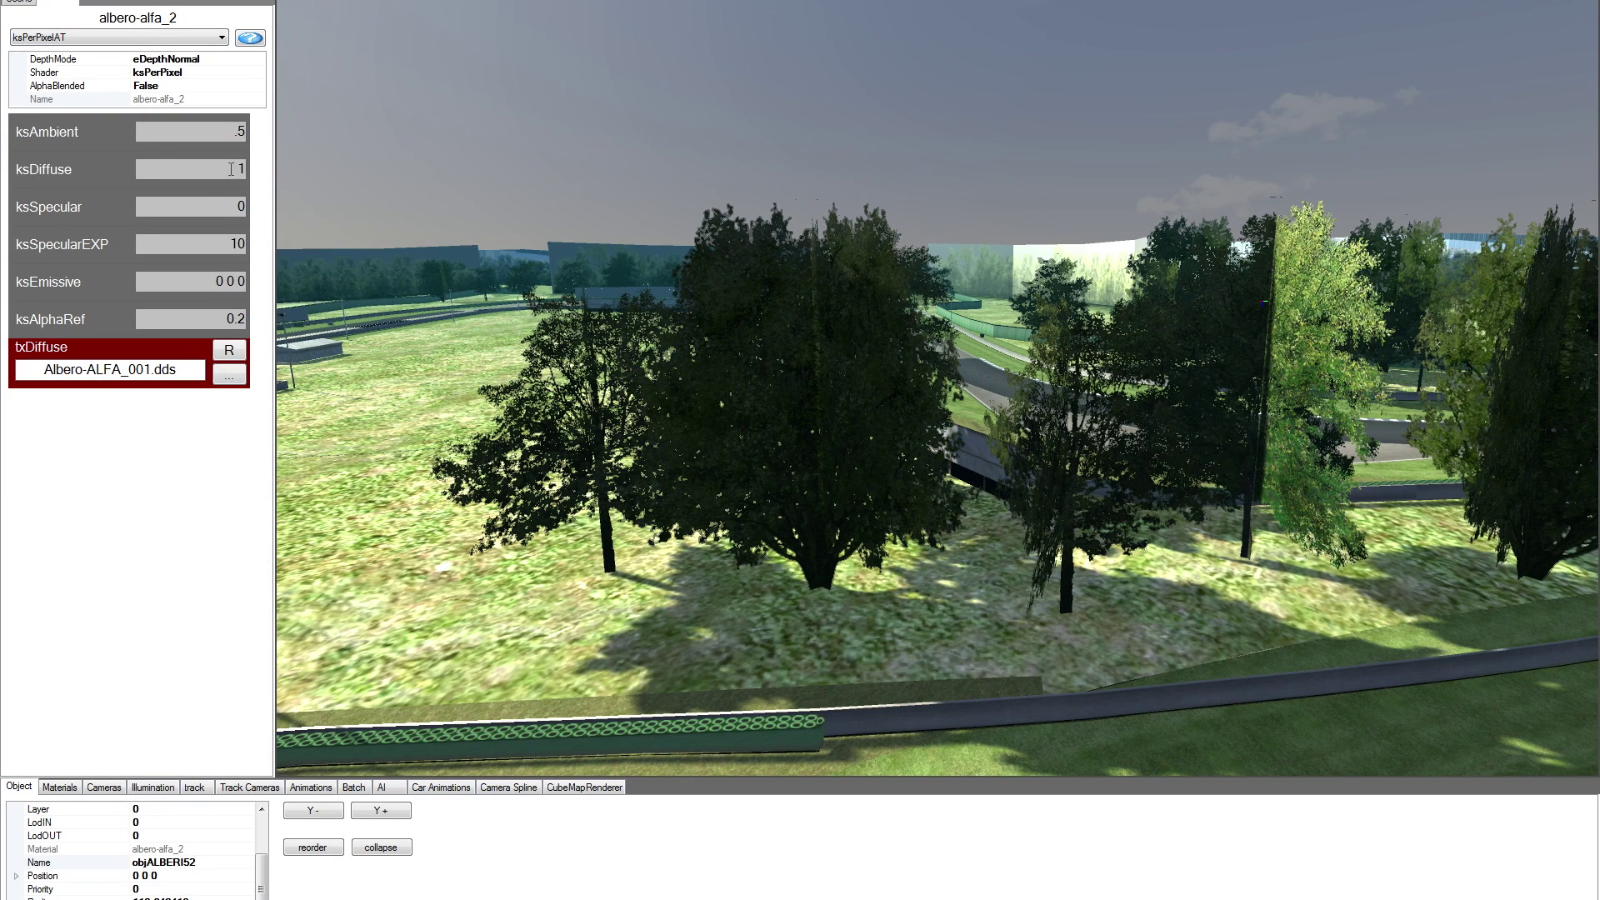
double_click(240, 169)
text(.5)
- Select the background treeline wall and set its alberi_001_tga1 ksAmbient and ksDiffuse to 0.5 and ksSpecular to 0
right_drag(708, 328, 868, 432)
key(Up)
key(Up)
key(Page_Up)
click(880, 369)
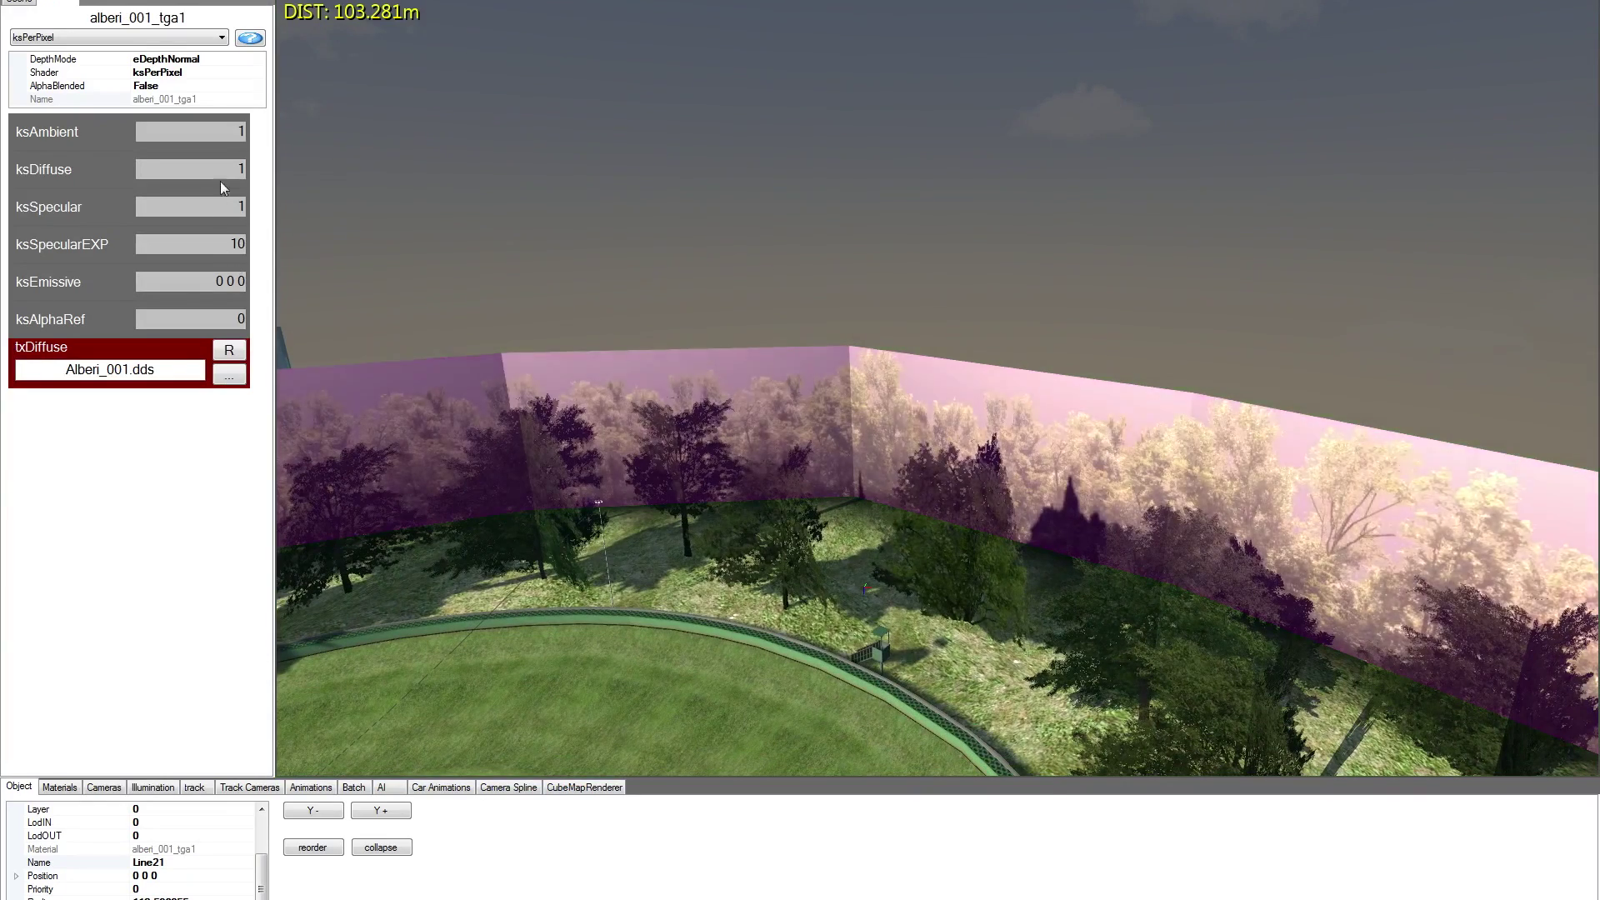
text(.5)
key(Tab)
text(.5)
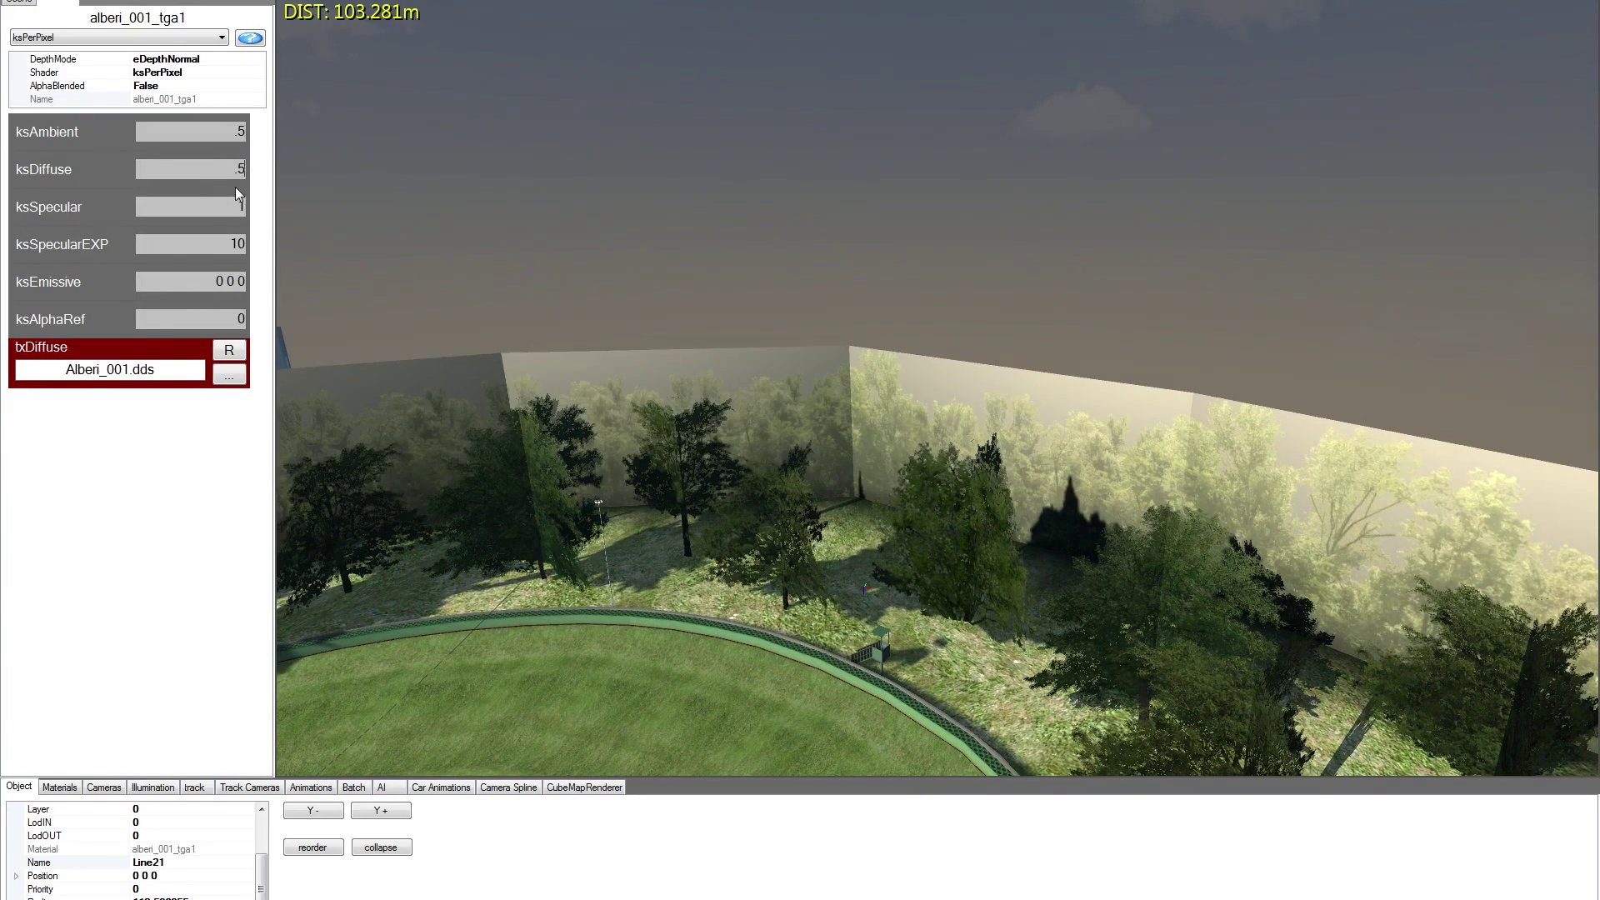
key(Tab)
text(0)
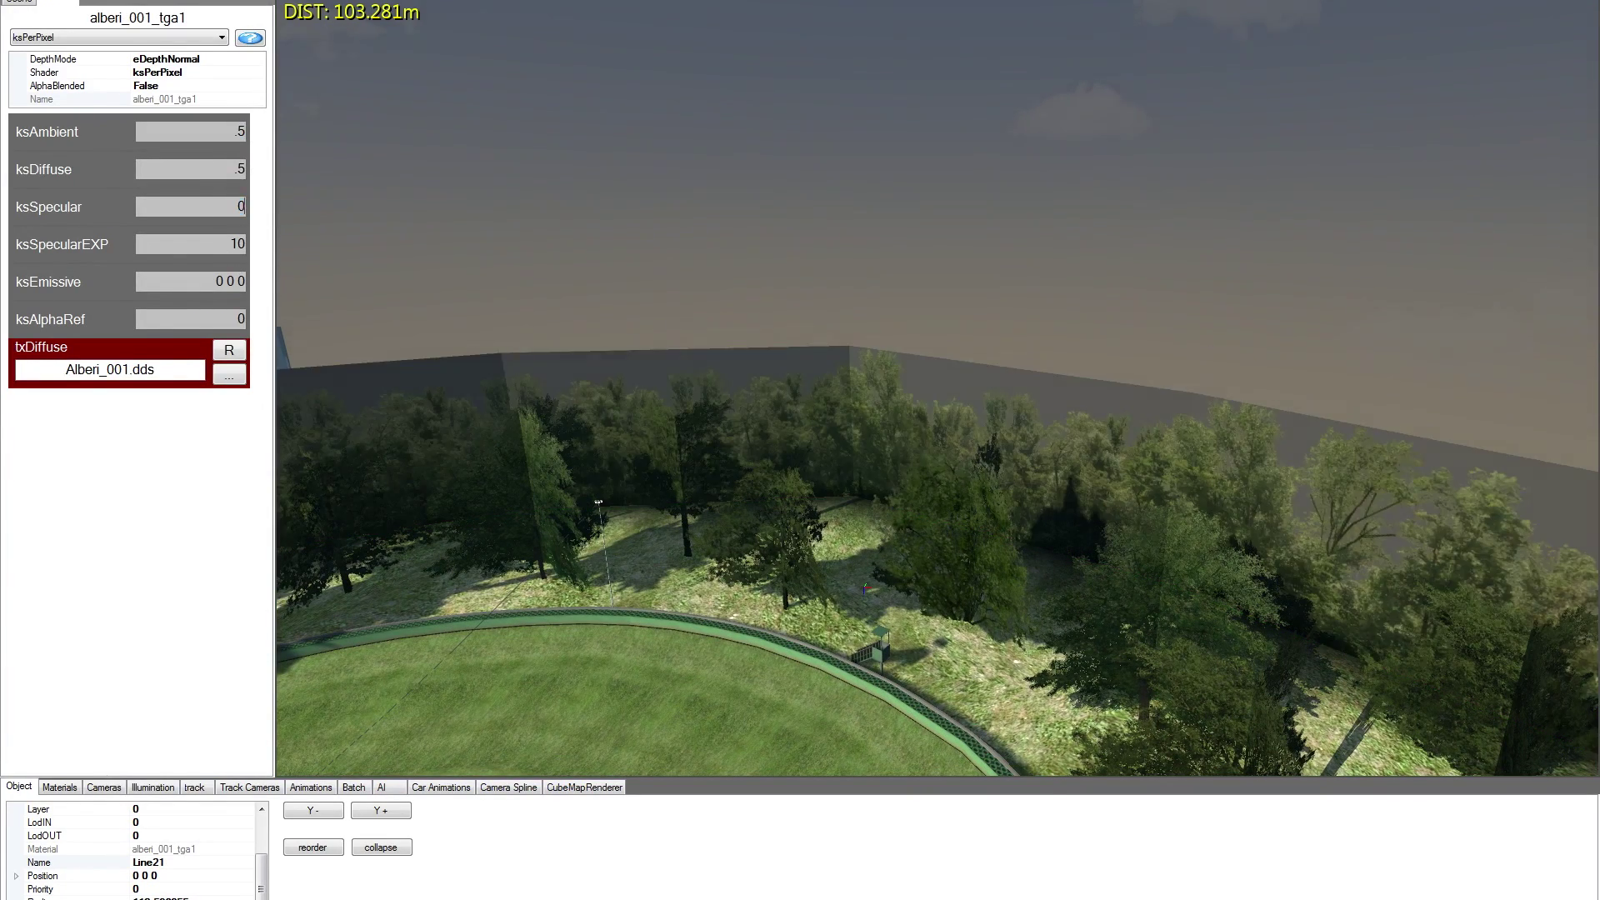
- Change the alberi_001_tga1 treeline material's shader to ksPerPixelAT and set its ksAlphaRef to 0.2
click(98, 37)
scroll(83, 92, up, 5)
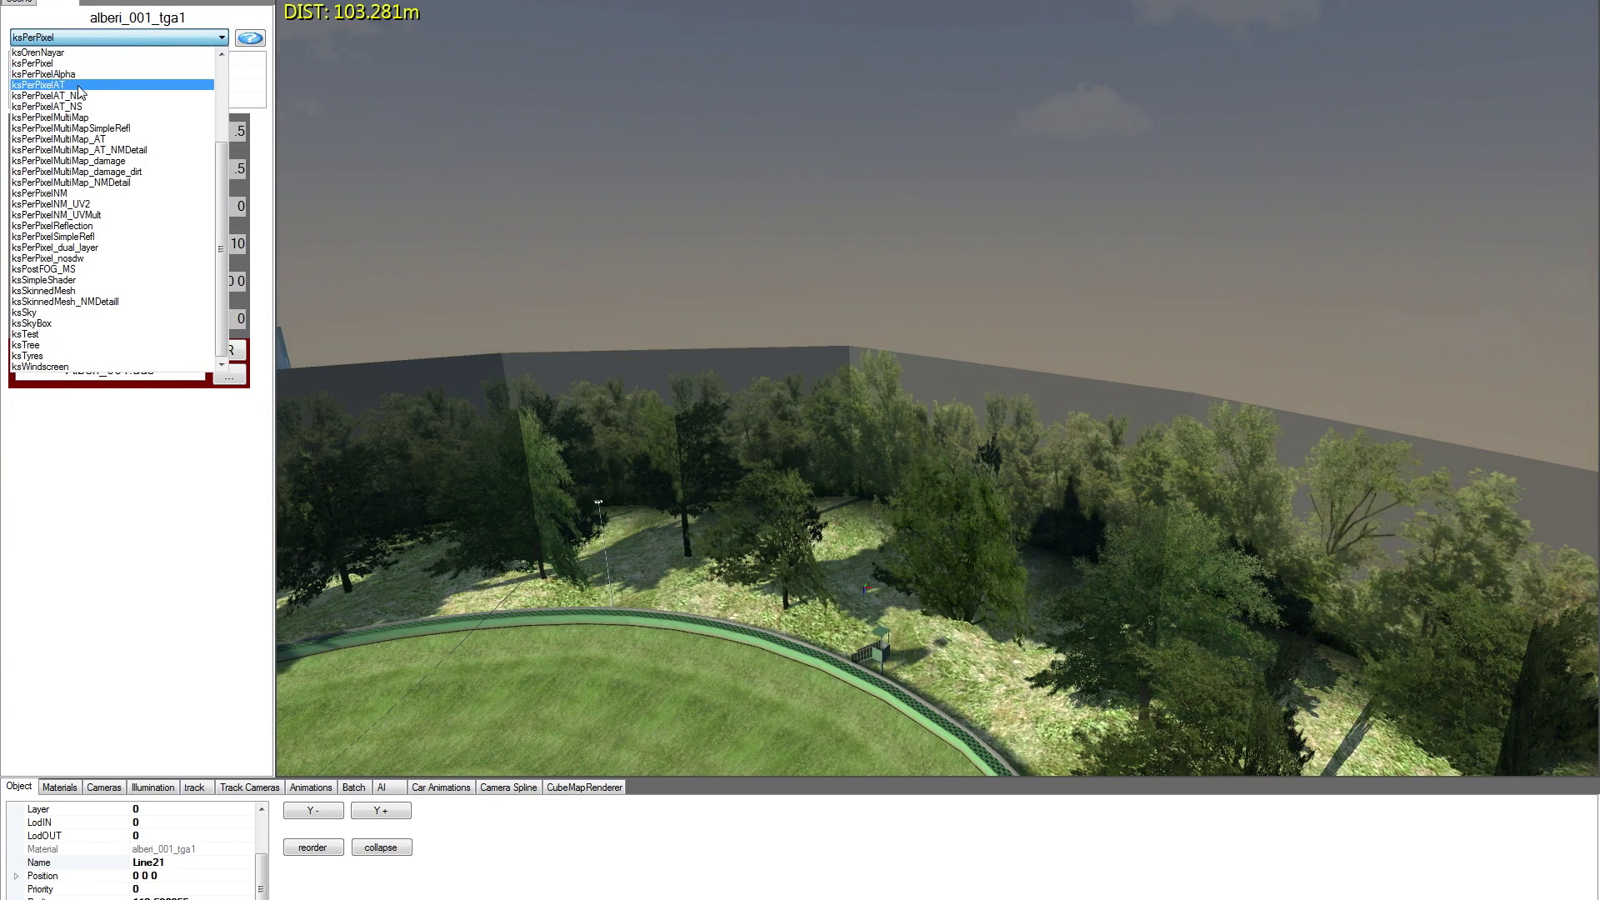
click(81, 92)
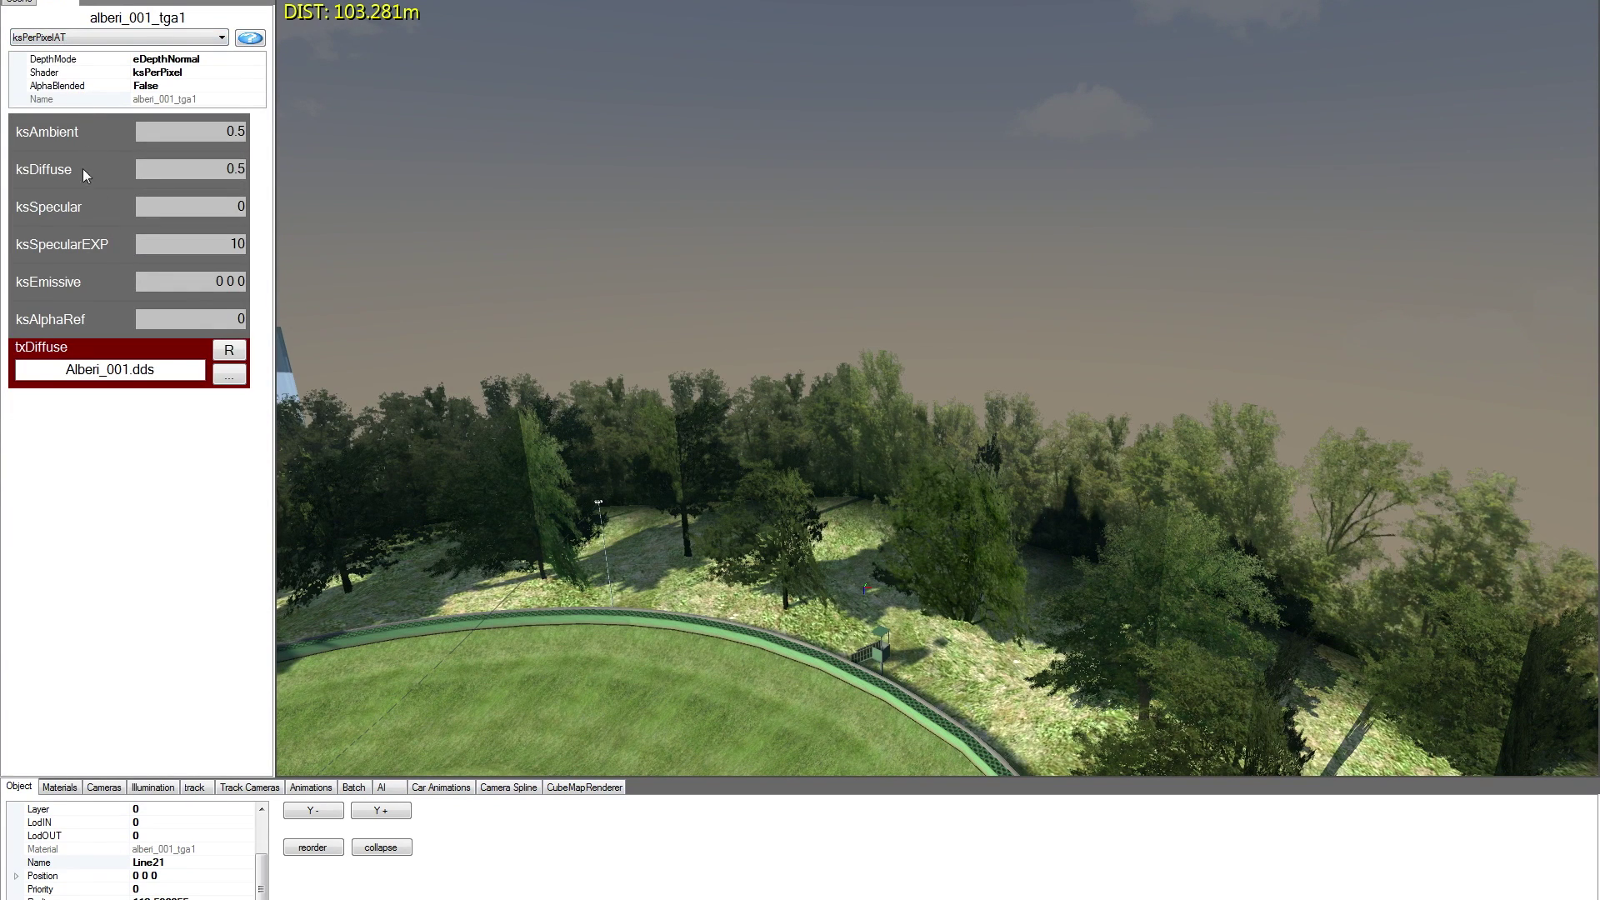
double_click(250, 321)
text(.2)
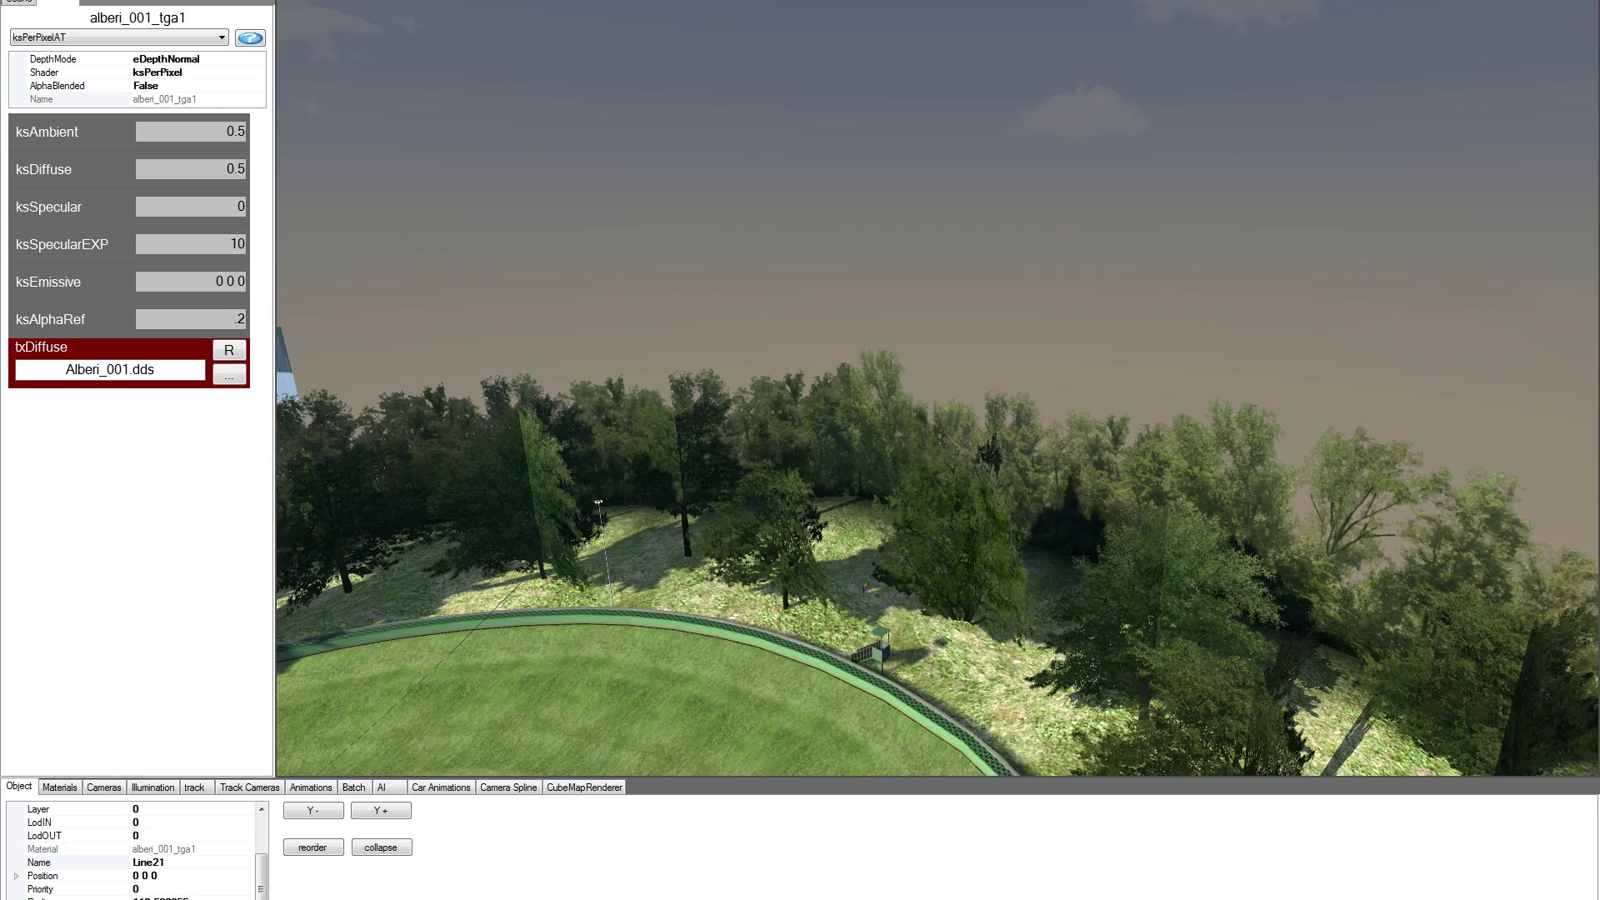
- Select the distant background wall behind the farmhouse and change its scene_material10 shader to ksPerPixelAT
right_drag(723, 377, 682, 375)
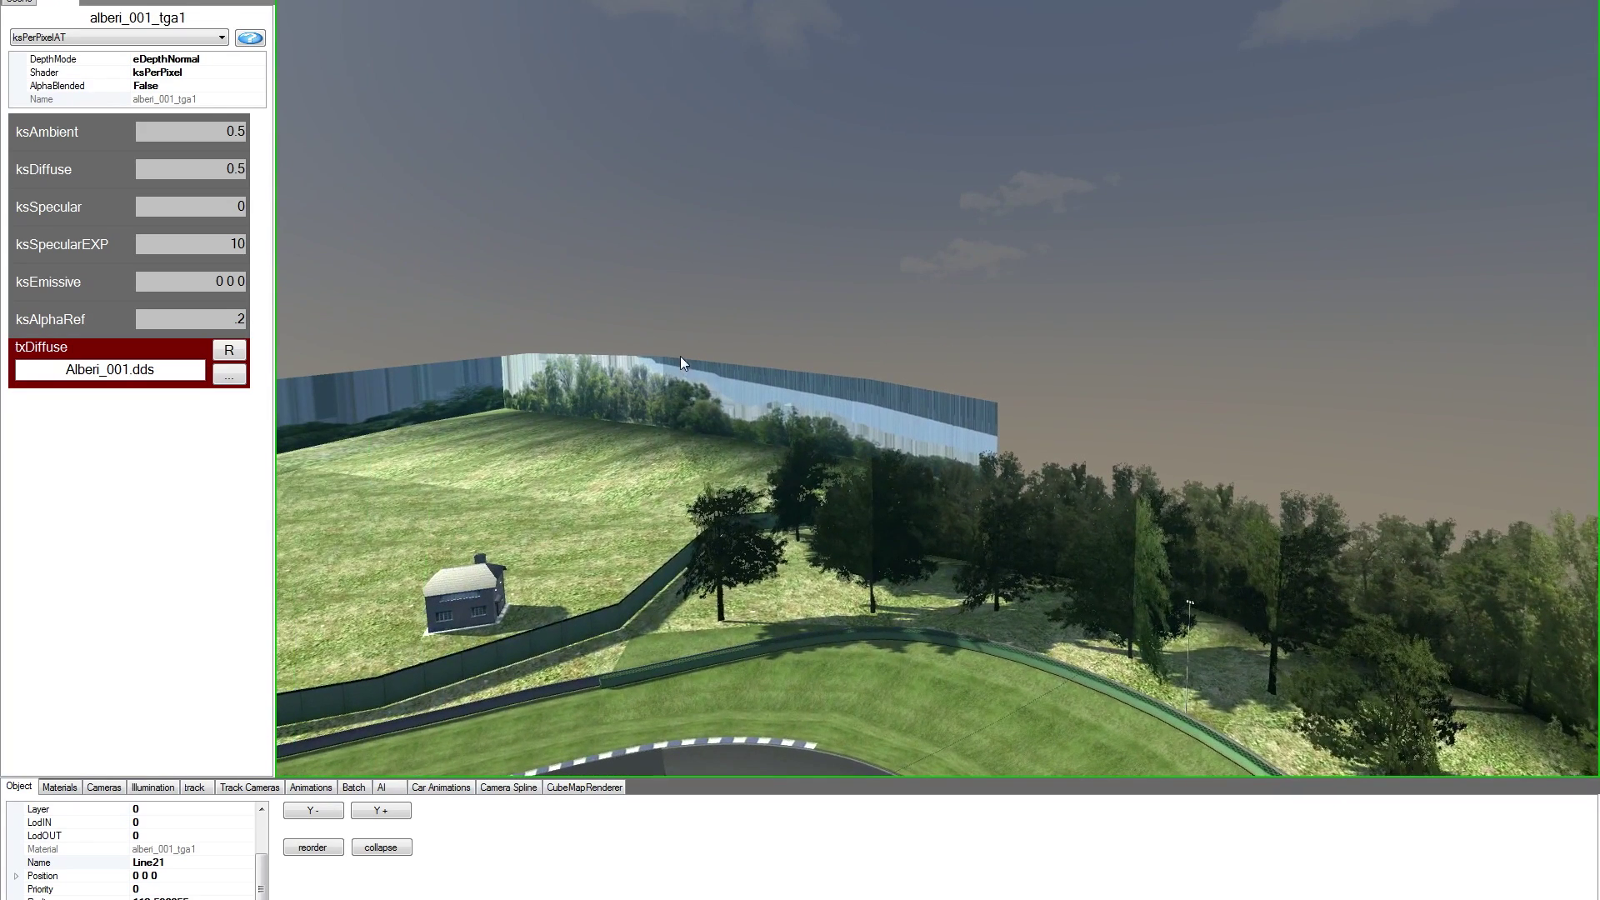
click(673, 367)
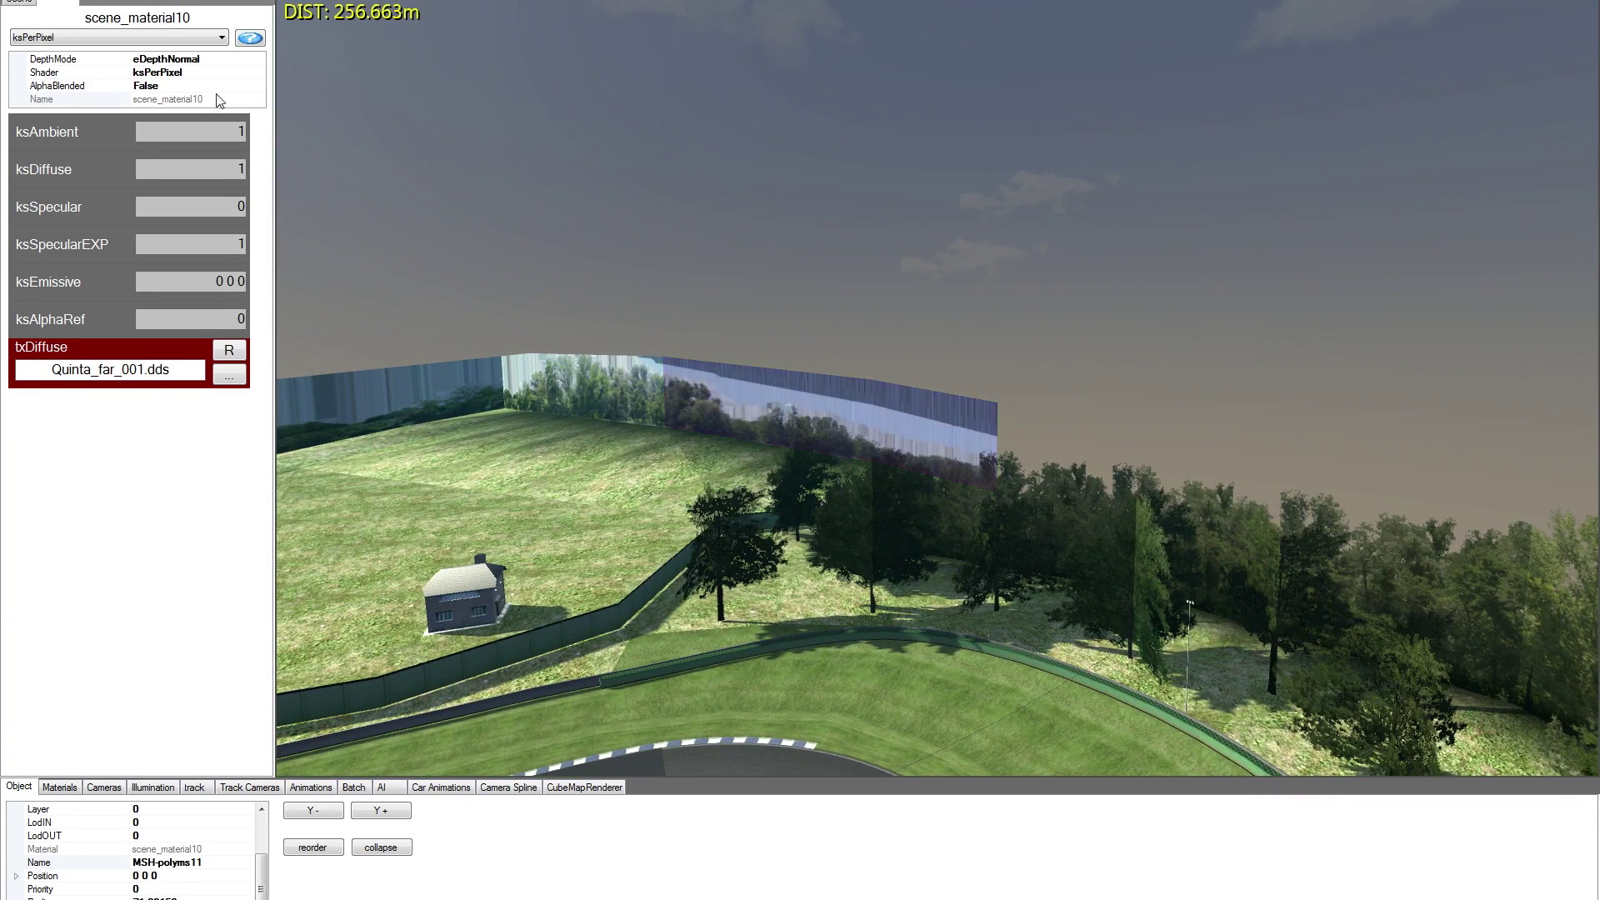
click(220, 38)
click(146, 85)
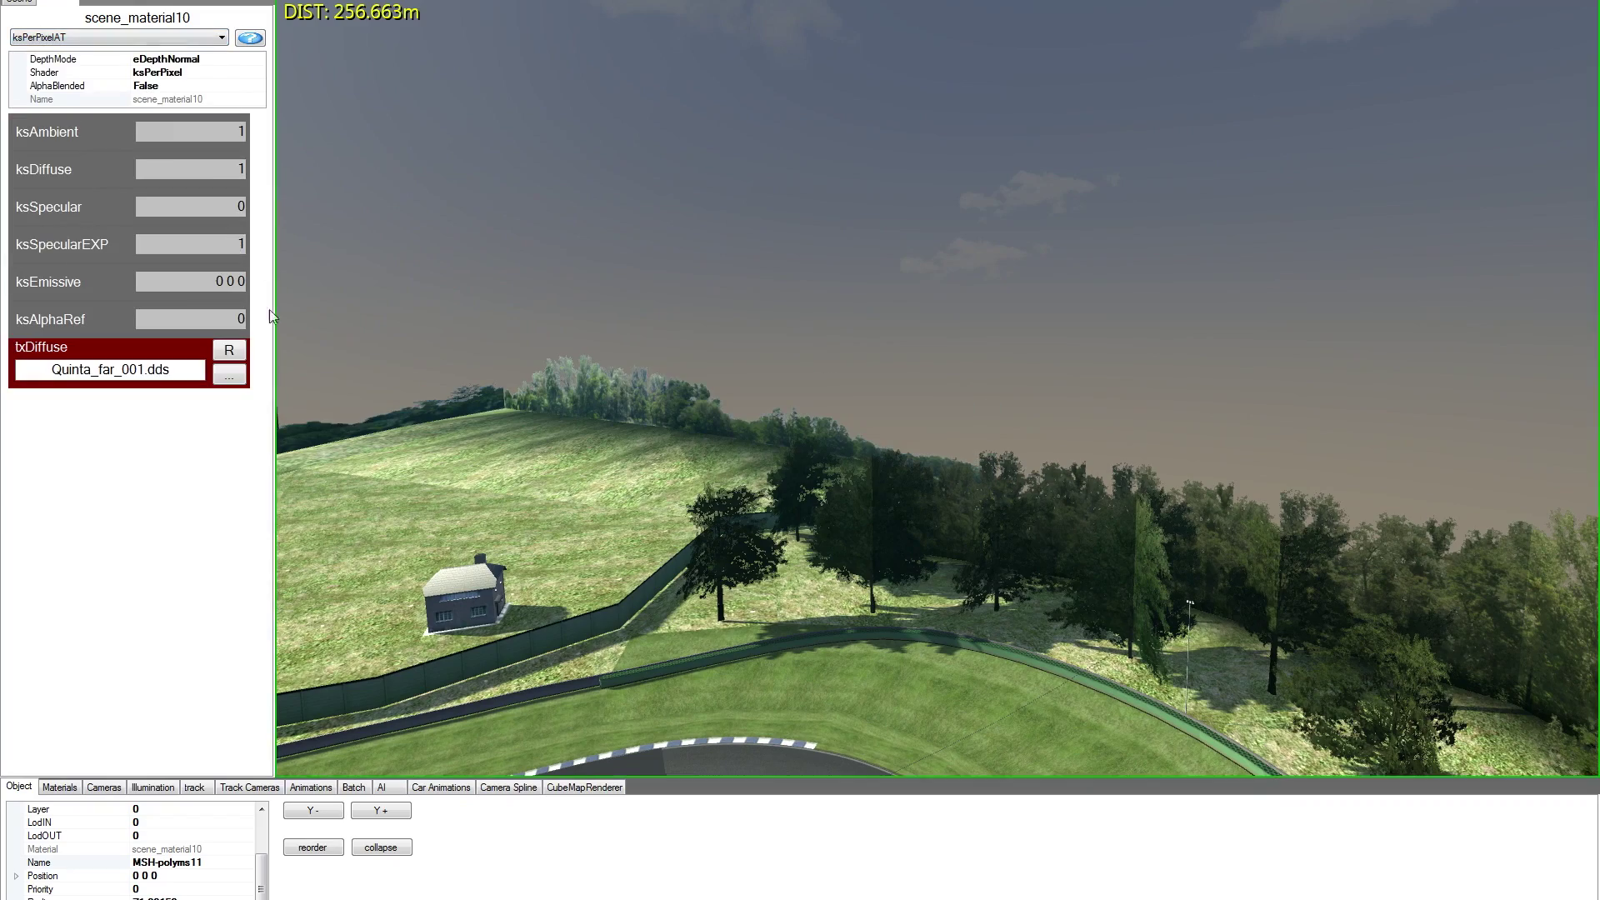
- Select the overexposed road section and give its road9 material the ksPerPixelNM shader with asphalt-new-NM.dds as the normal texture
right_drag(713, 470, 632, 492)
key(Up)
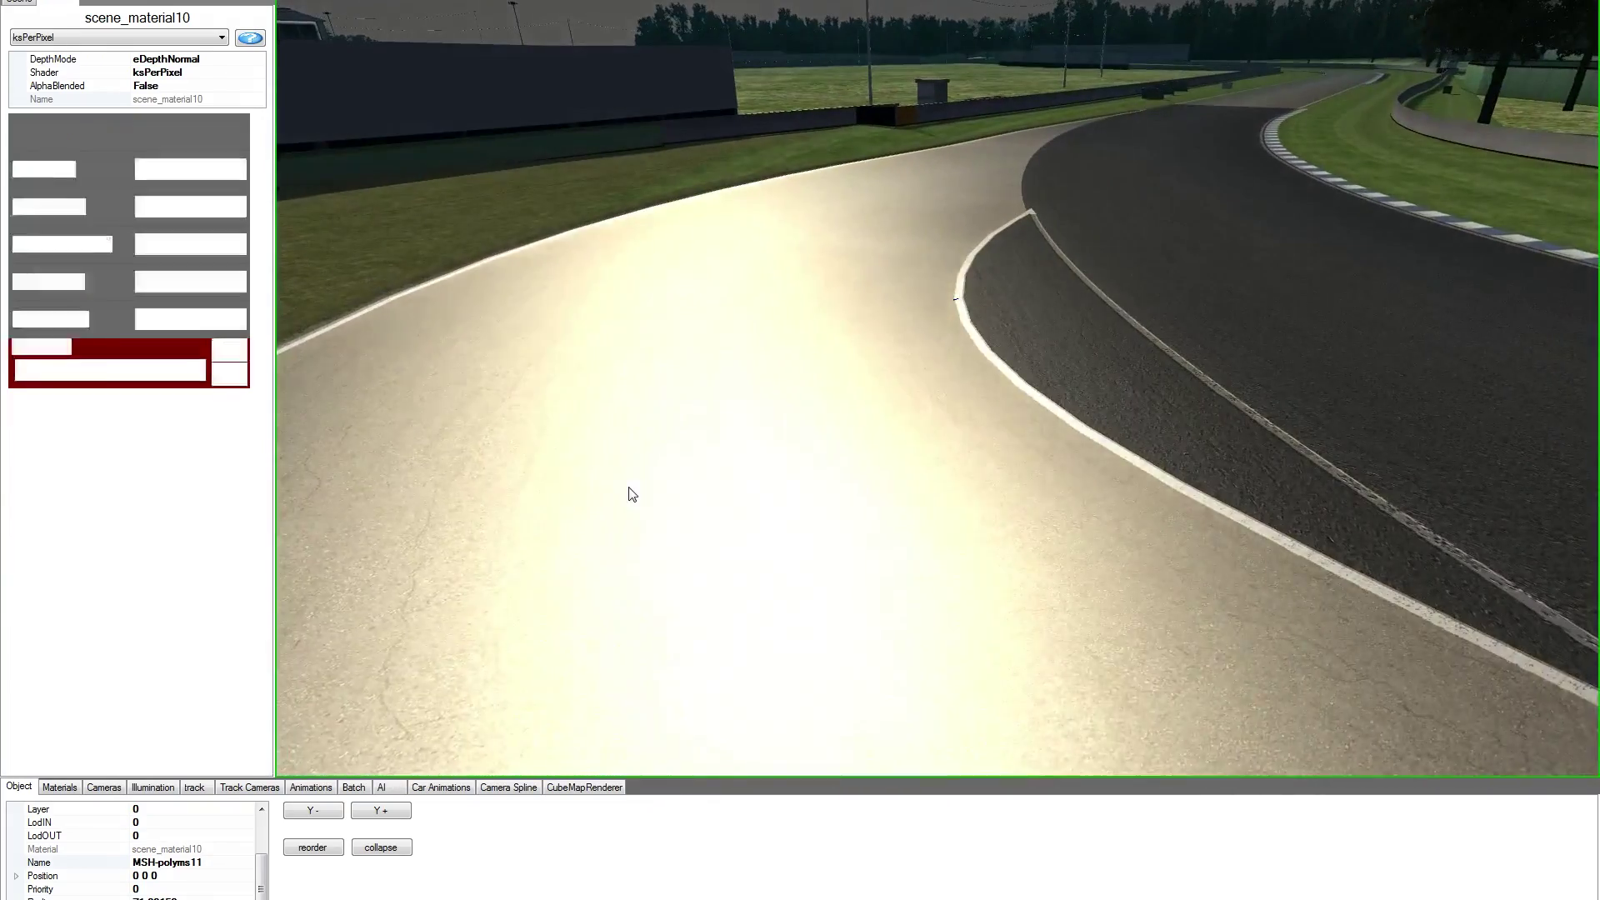
click(628, 486)
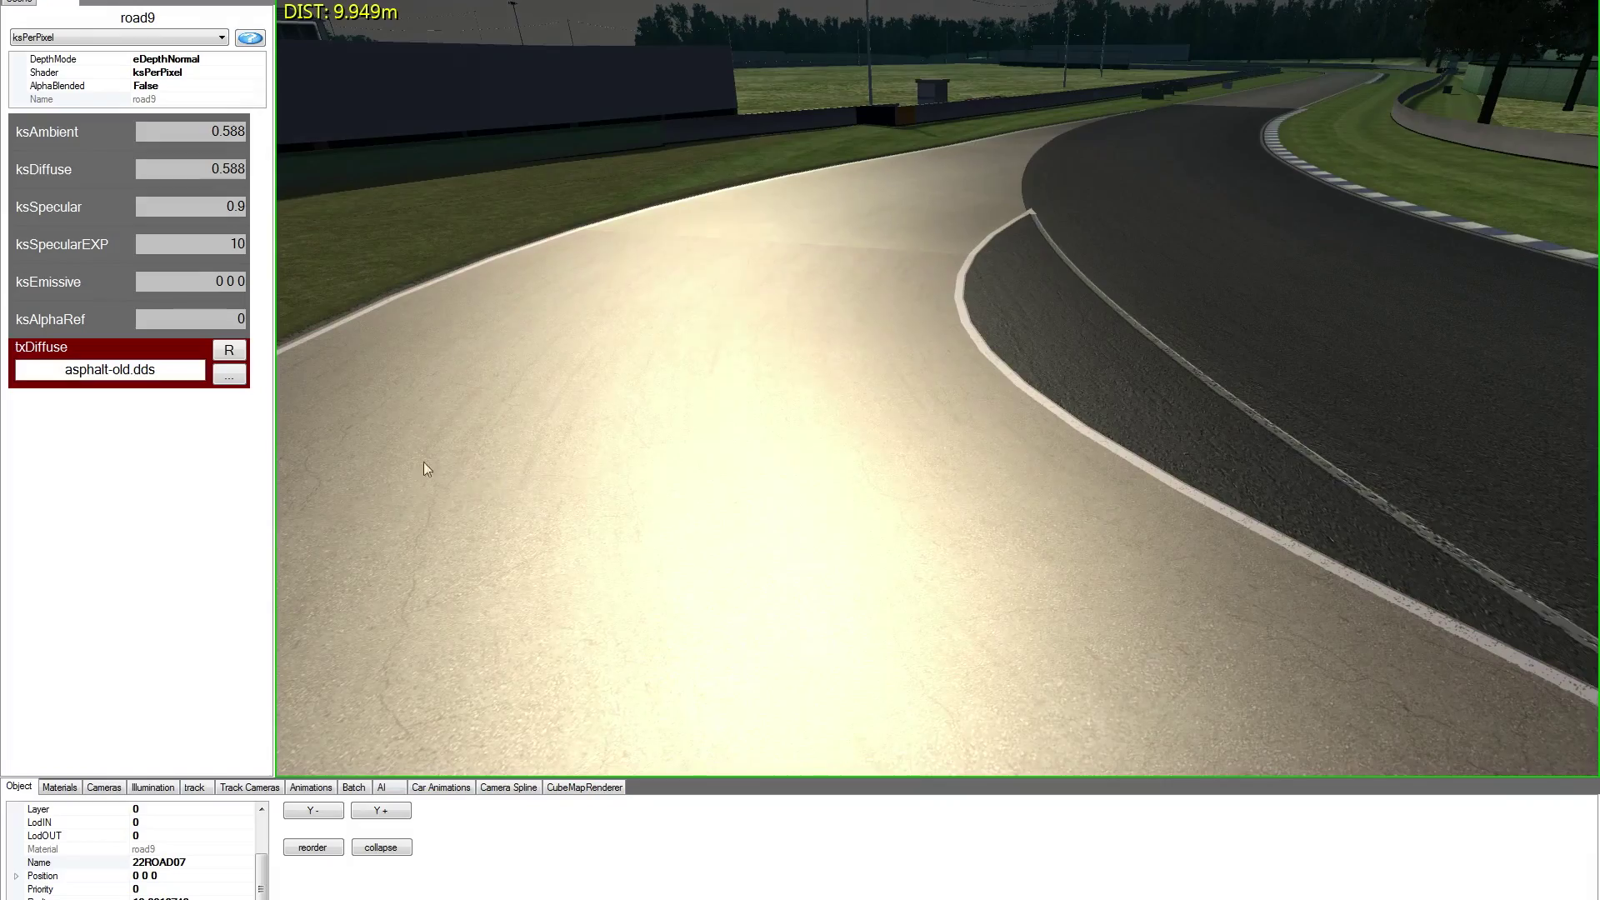
click(141, 40)
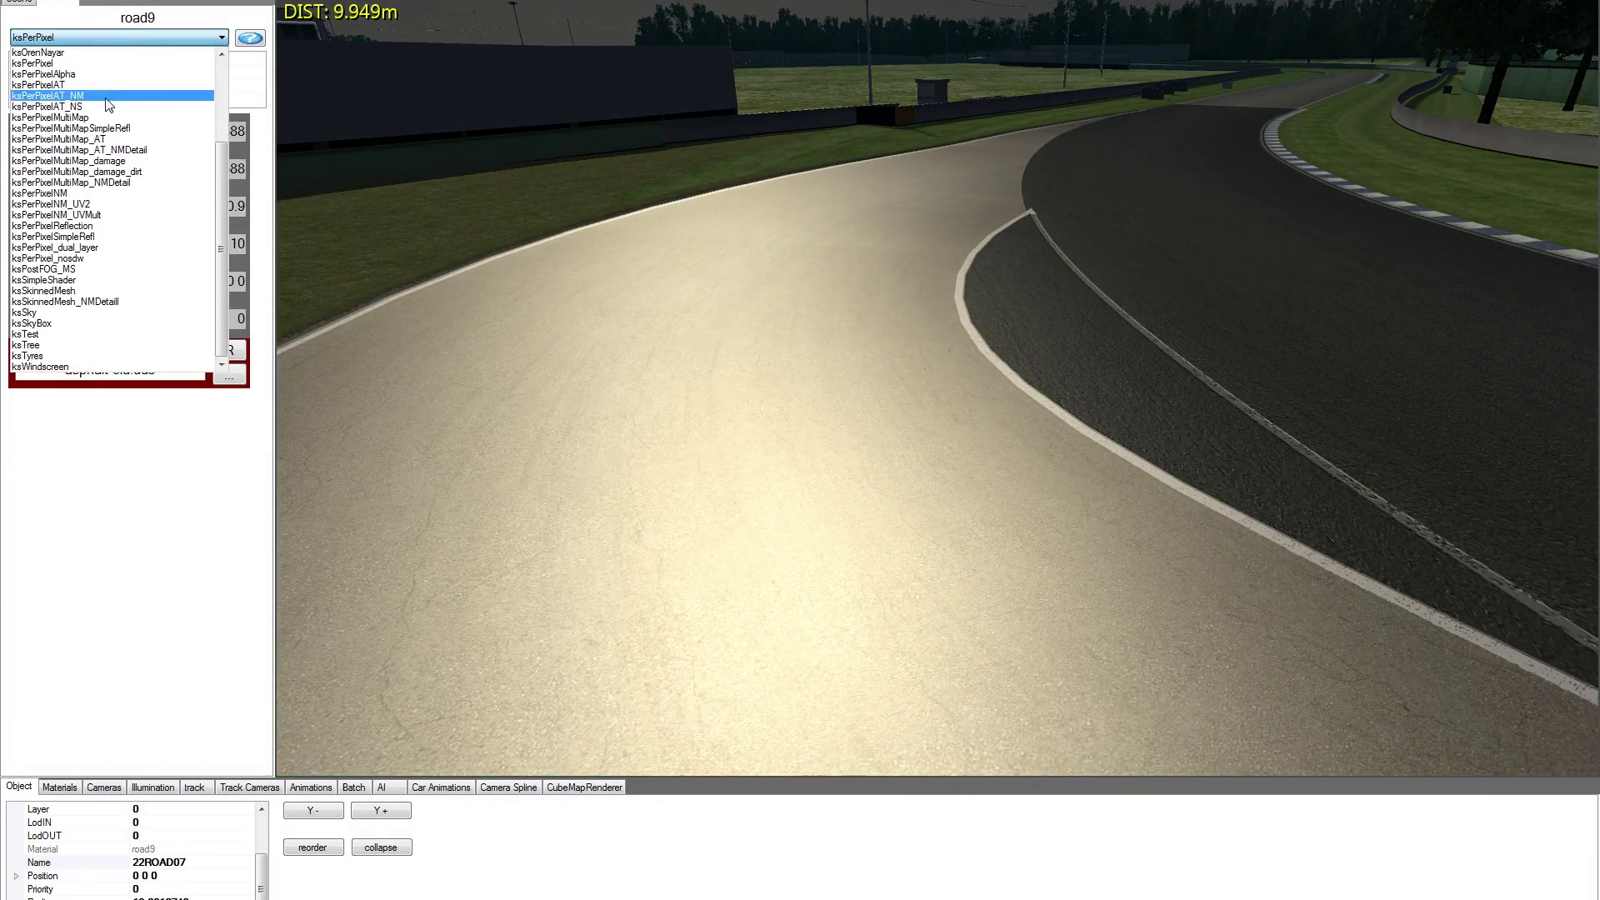
click(75, 193)
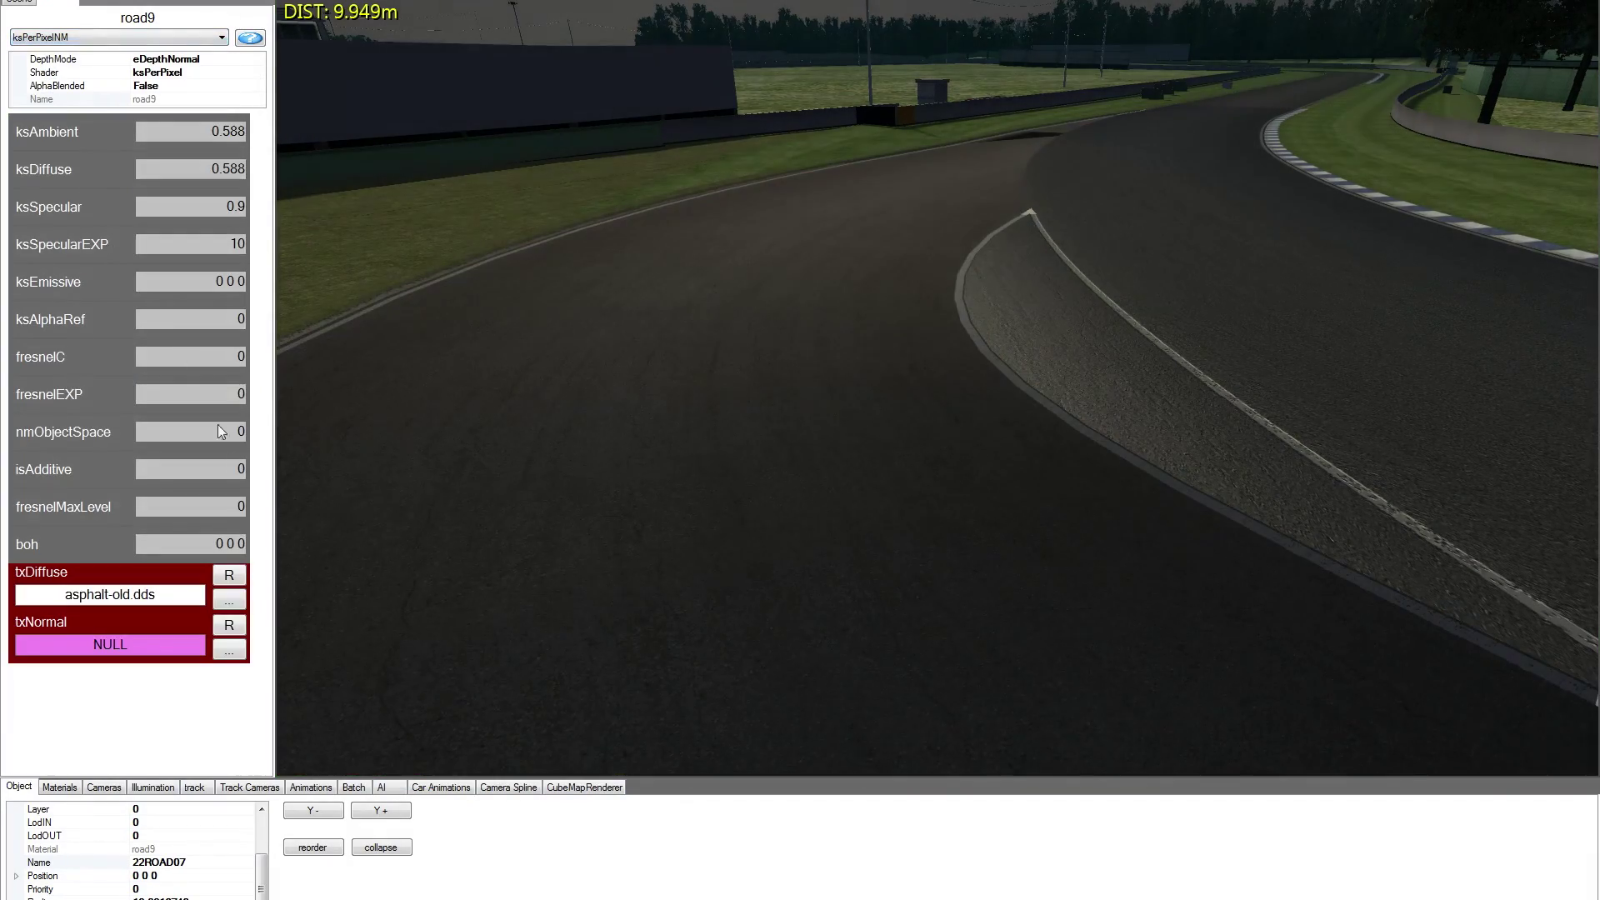
click(229, 650)
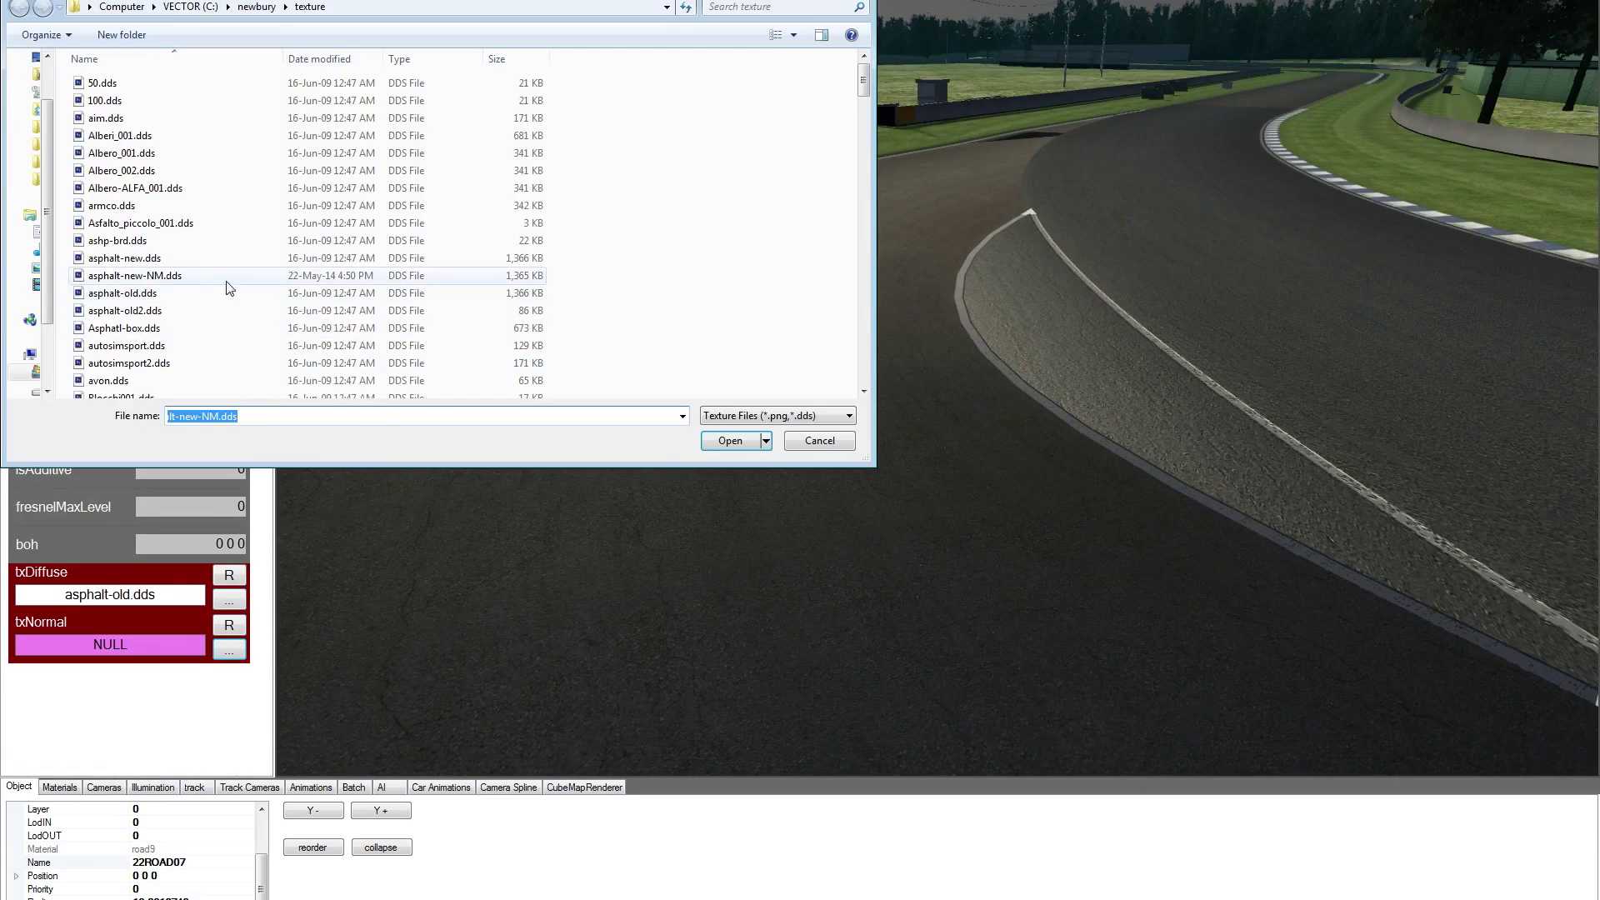
double_click(168, 275)
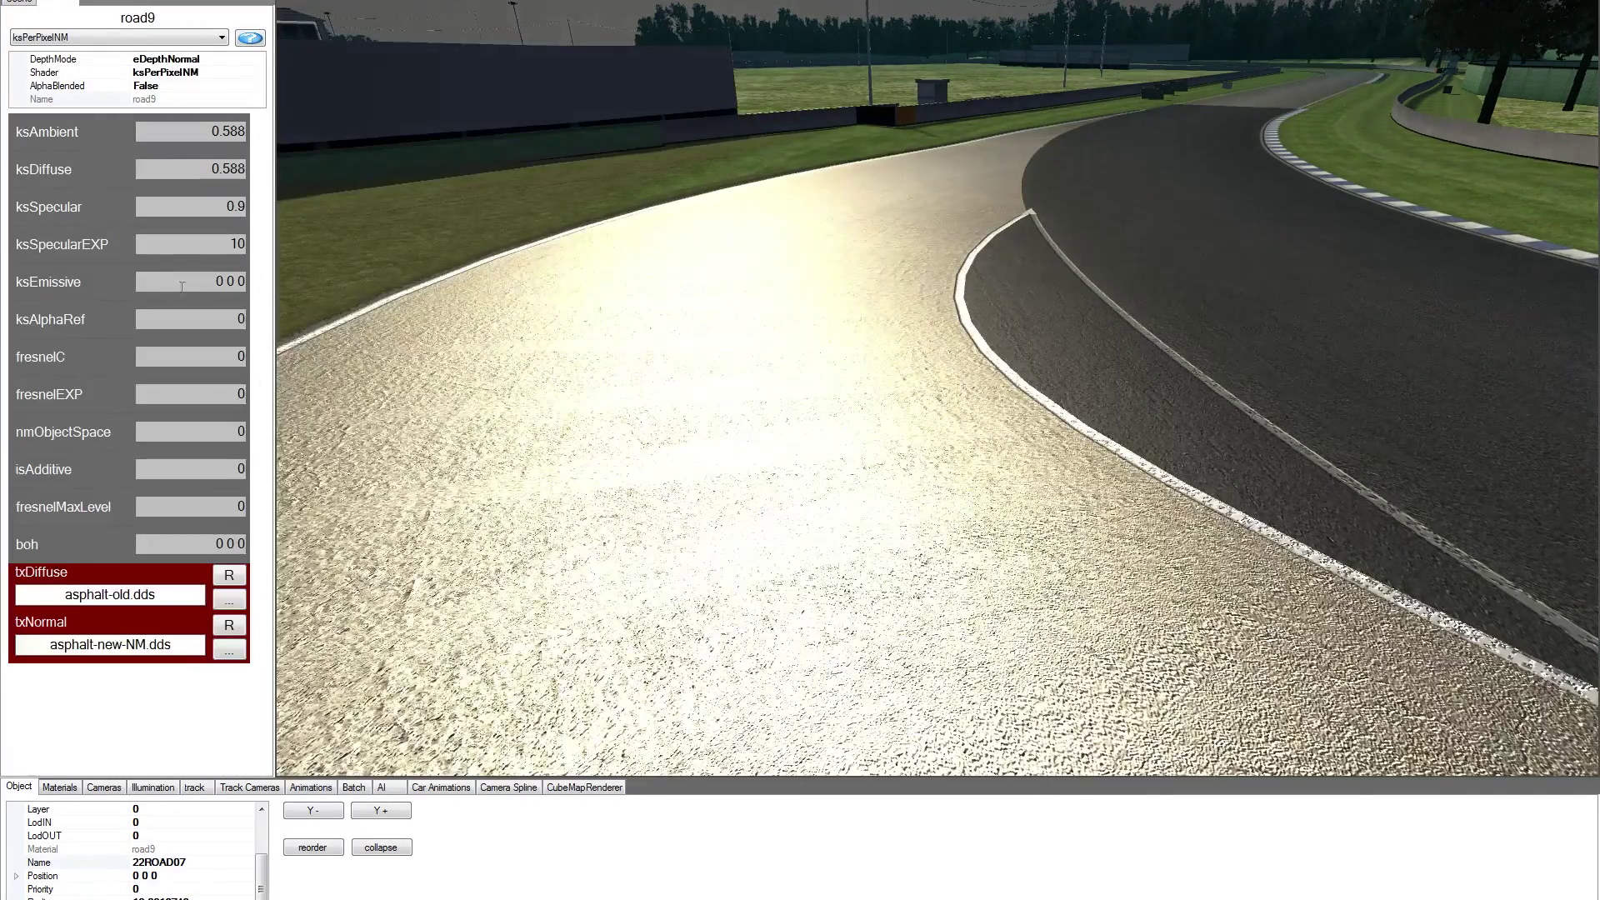
- Set the road9 material's ksSpecular to 0.3 and its ksAmbient and ksDiffuse to 0.4
drag(238, 207, 254, 209)
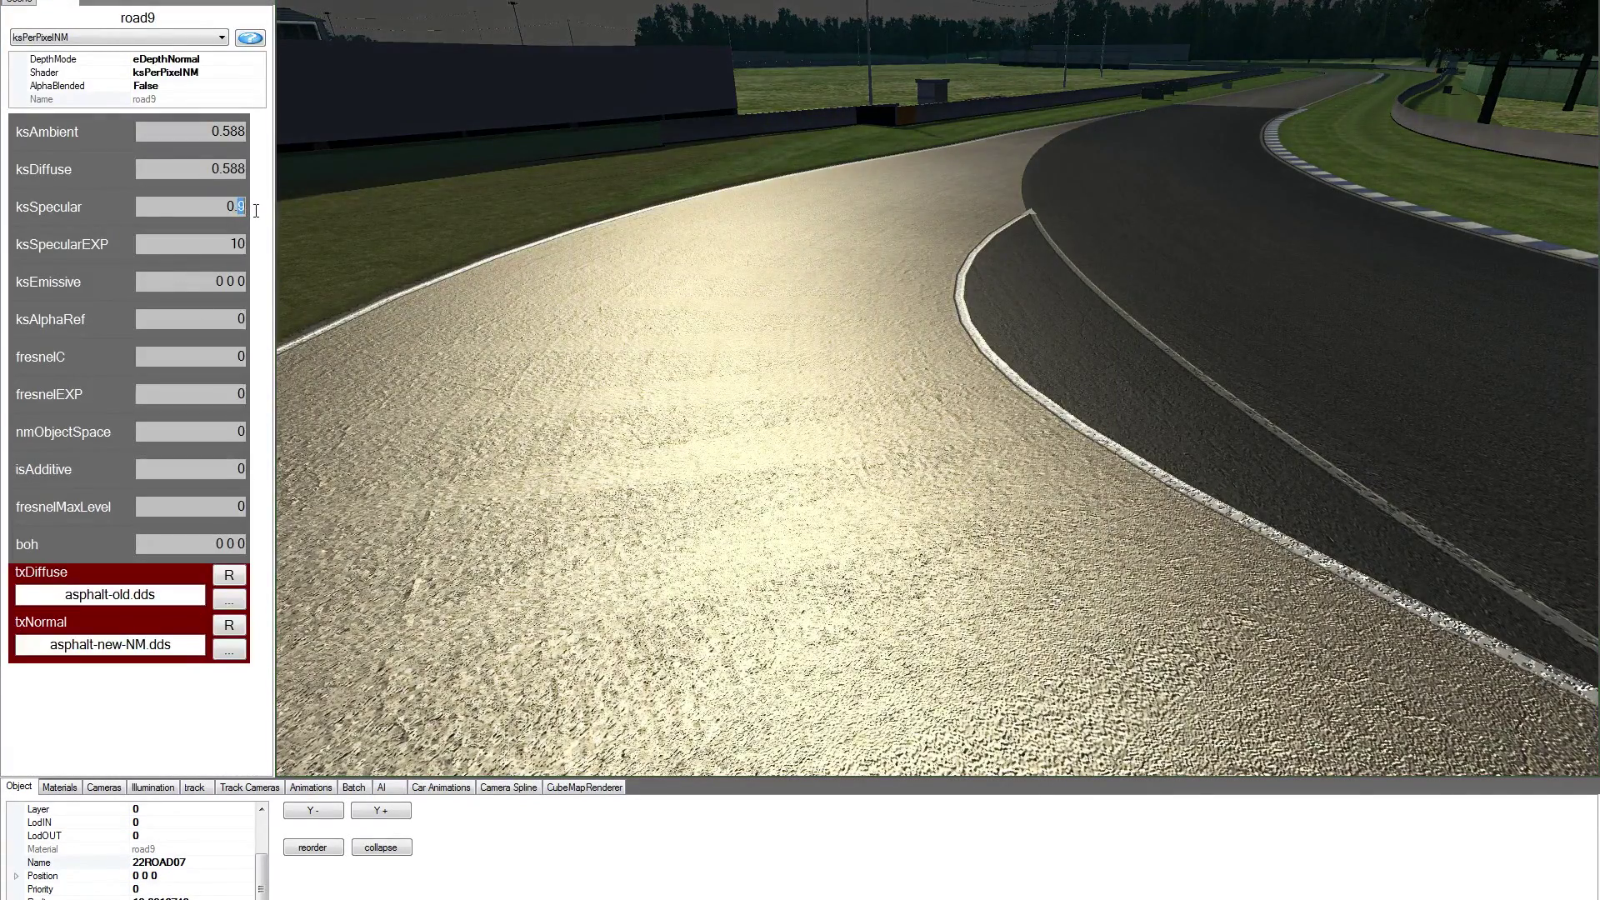
text(3)
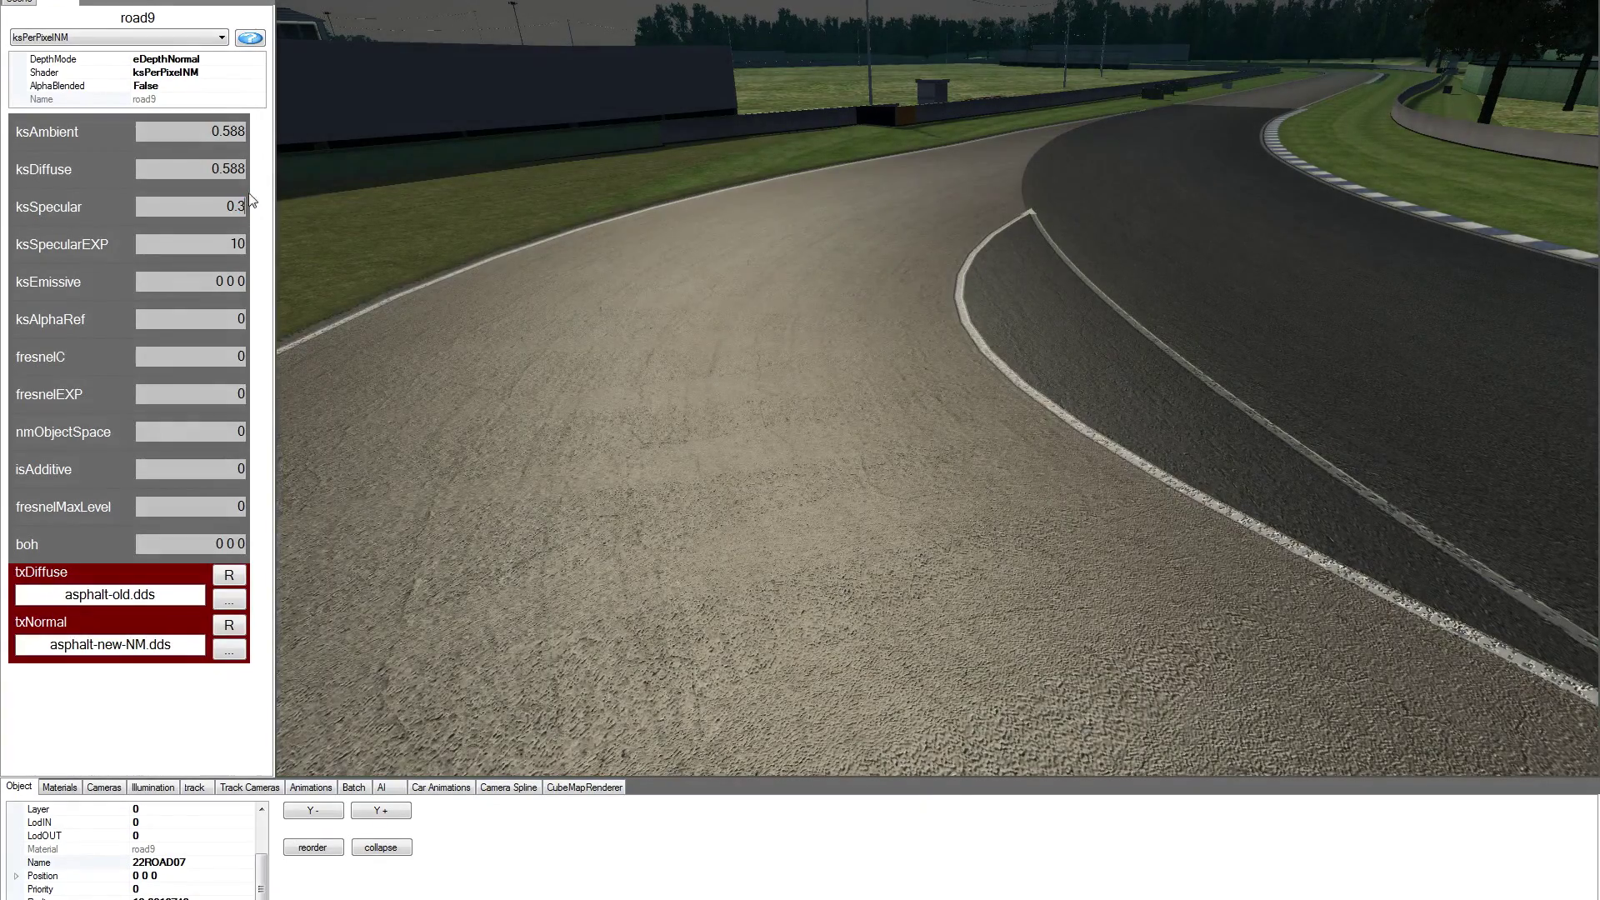
drag(222, 131, 256, 175)
text(44)
- Look over the adjusted asphalt and its surroundings, both from above the circuit and close to the road
drag(813, 378, 758, 370)
key(Right)
key(Down)
mouse_move(758, 368)
right_down()
mouse_move(708, 362)
mouse_move(743, 360)
right_up()
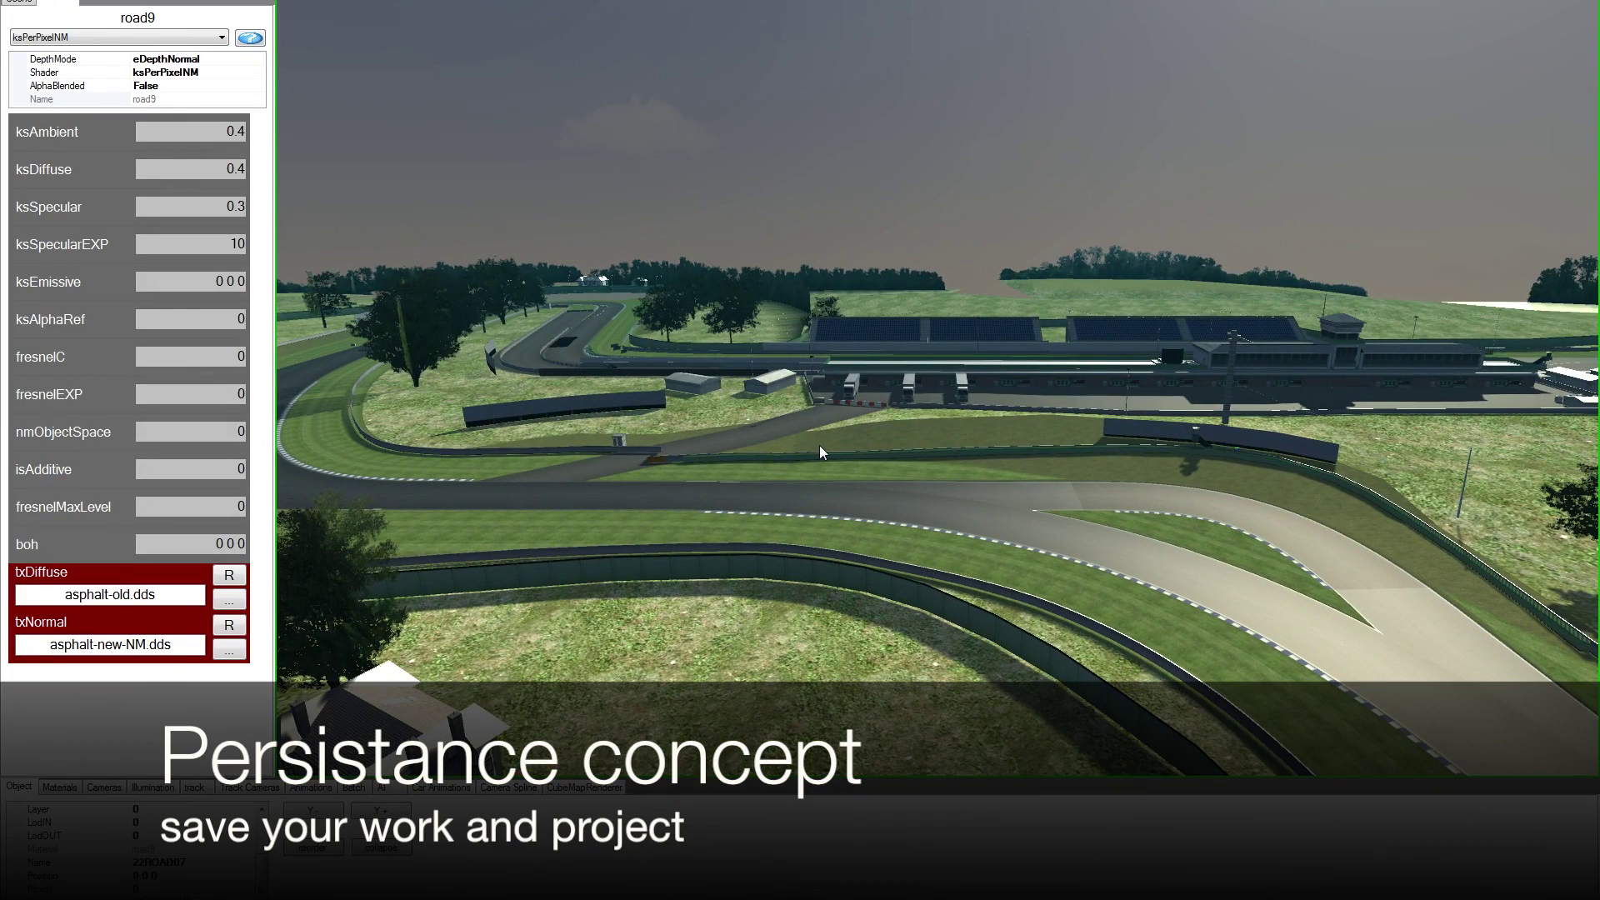
right_drag(781, 465, 821, 470)
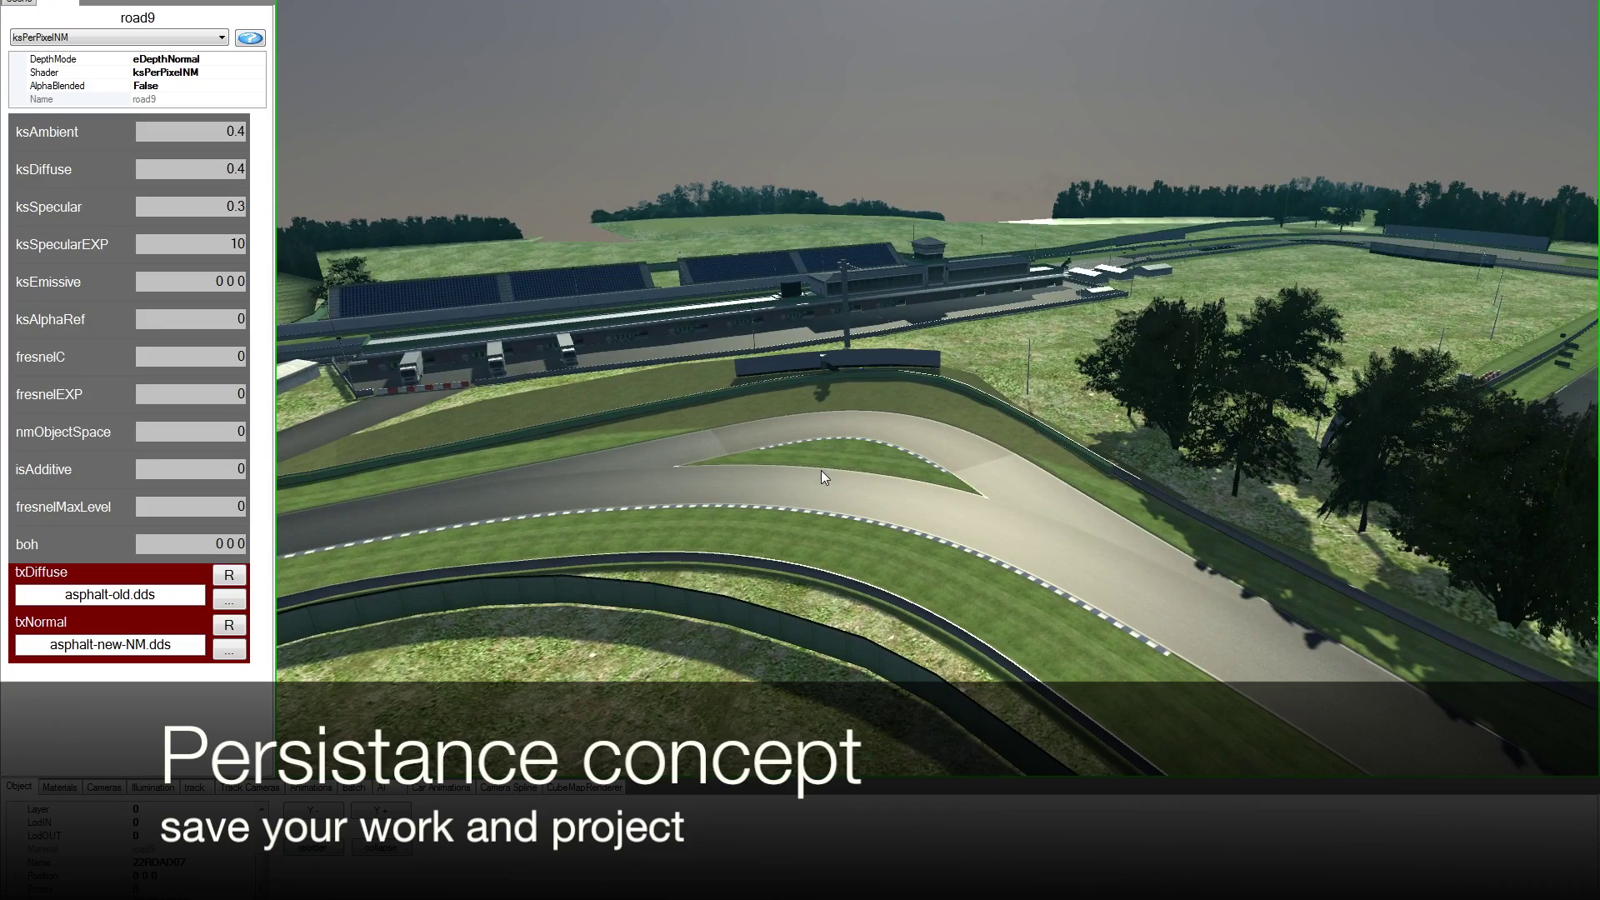
right_drag(822, 470, 868, 468)
key(Up)
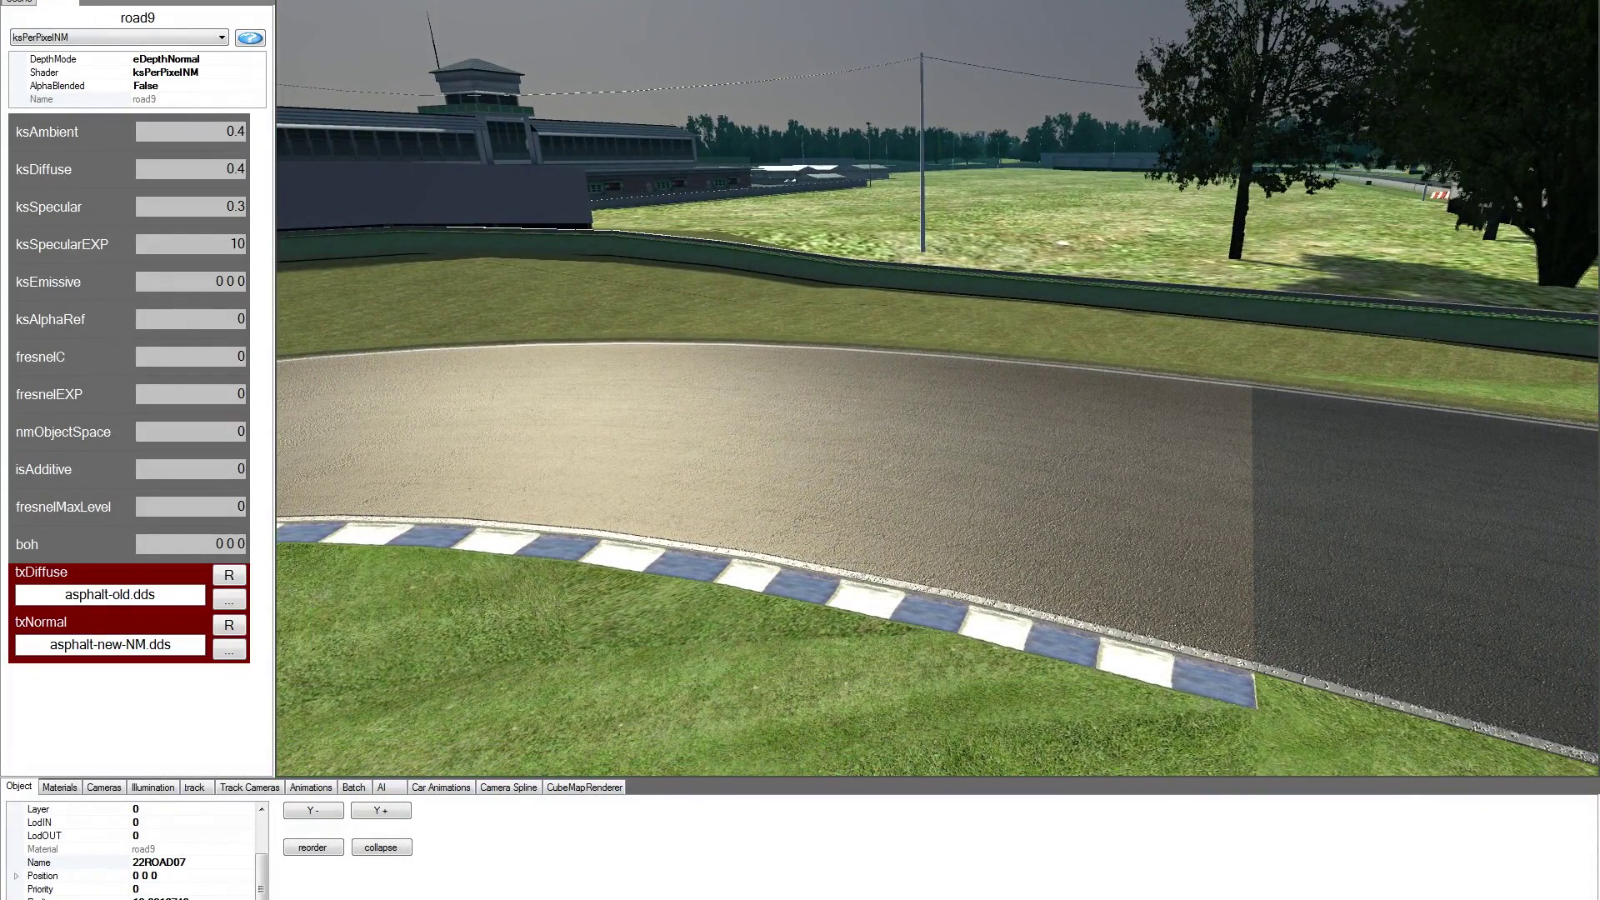
- Save the persistence file for the project's material settings
click(18, 0)
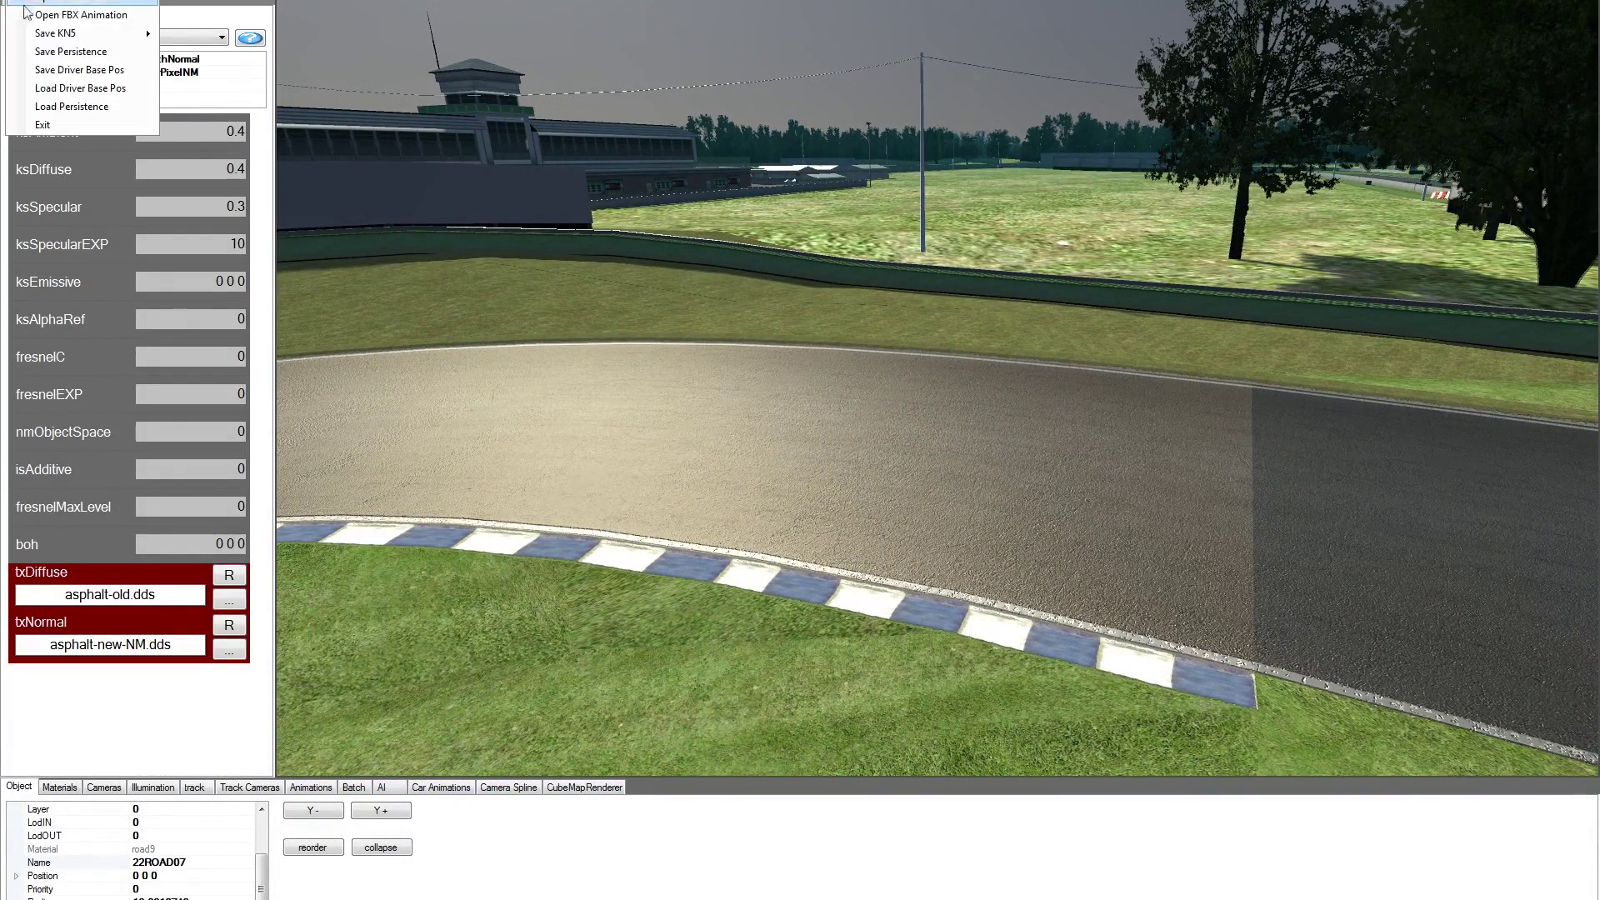
click(50, 53)
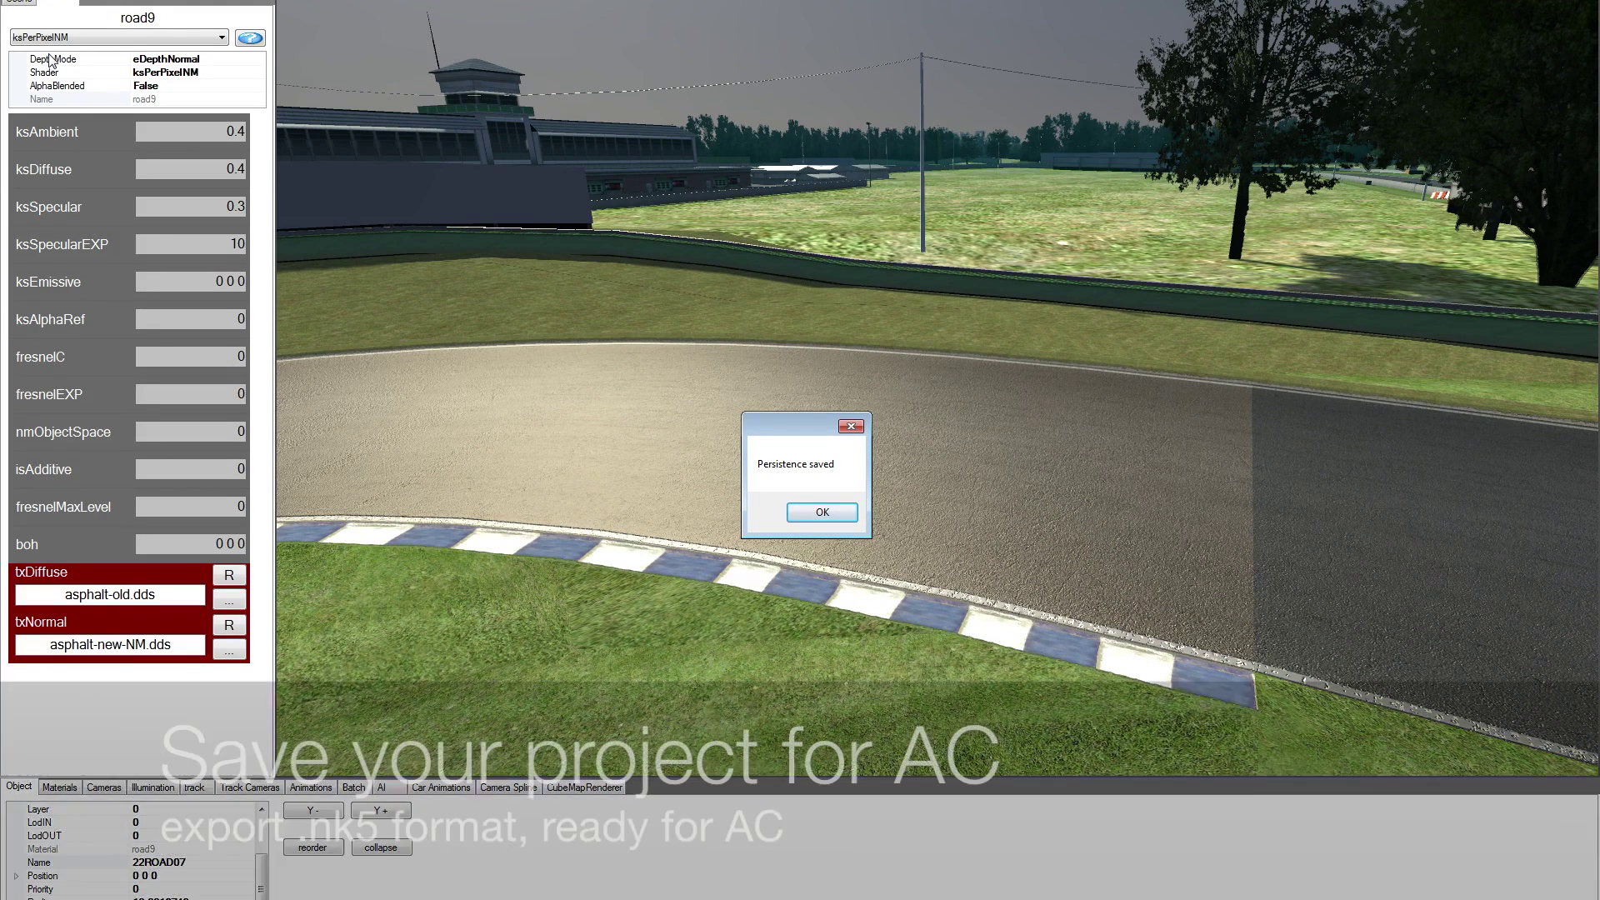
click(822, 513)
- Export the track in KN5 format as newbury-demo.kn5 in the newbury folder, replacing the existing file
click(17, 0)
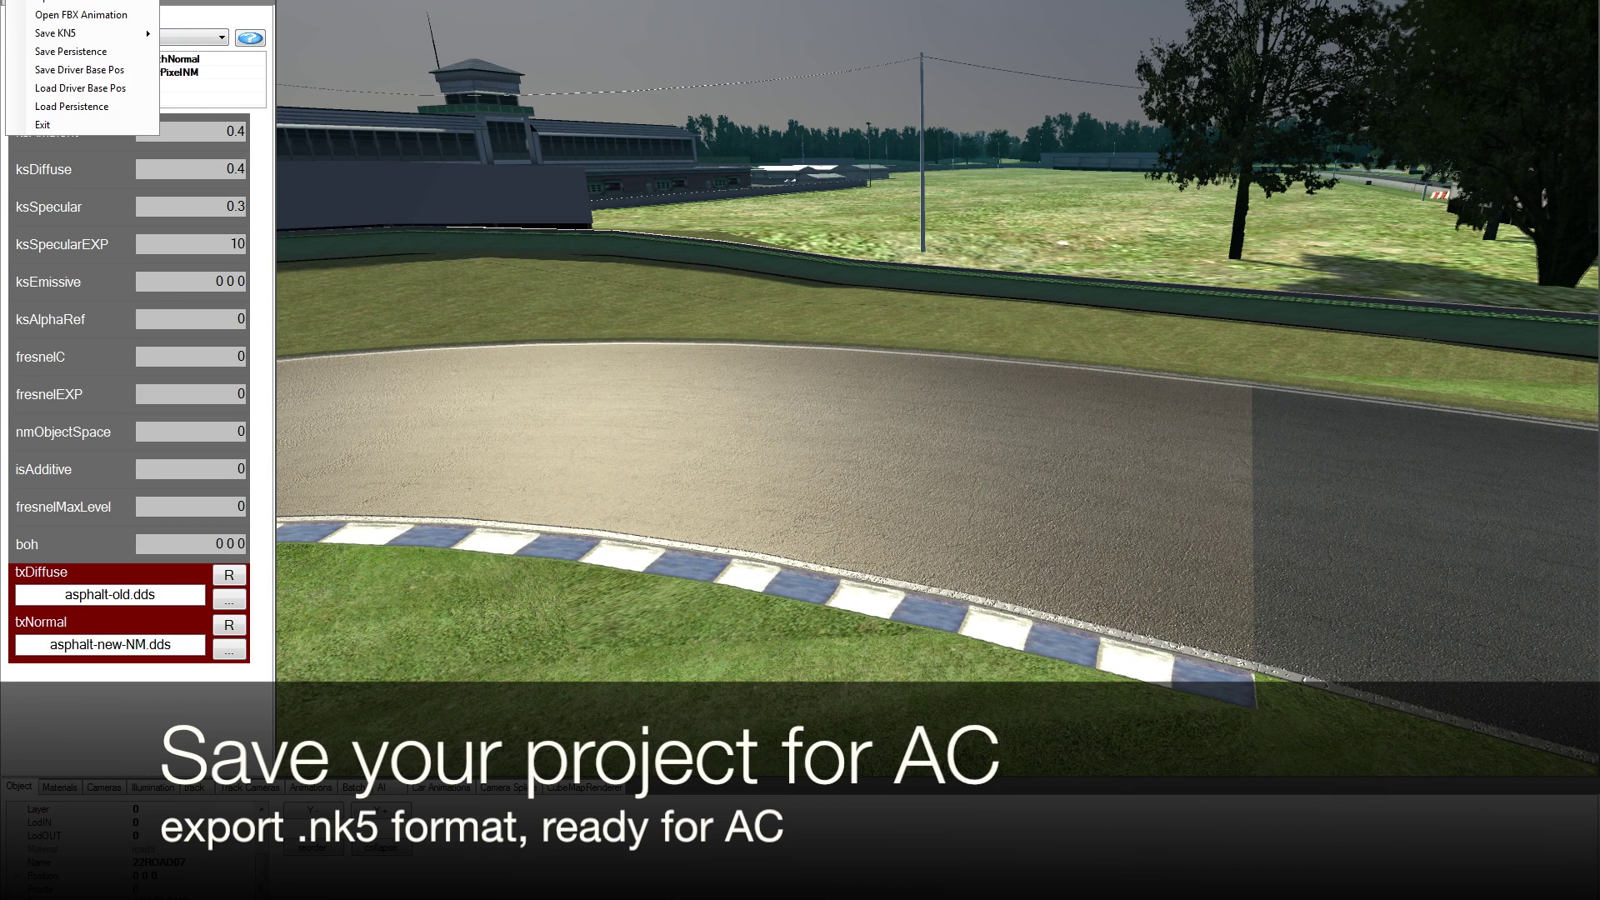
mouse_move(45, 35)
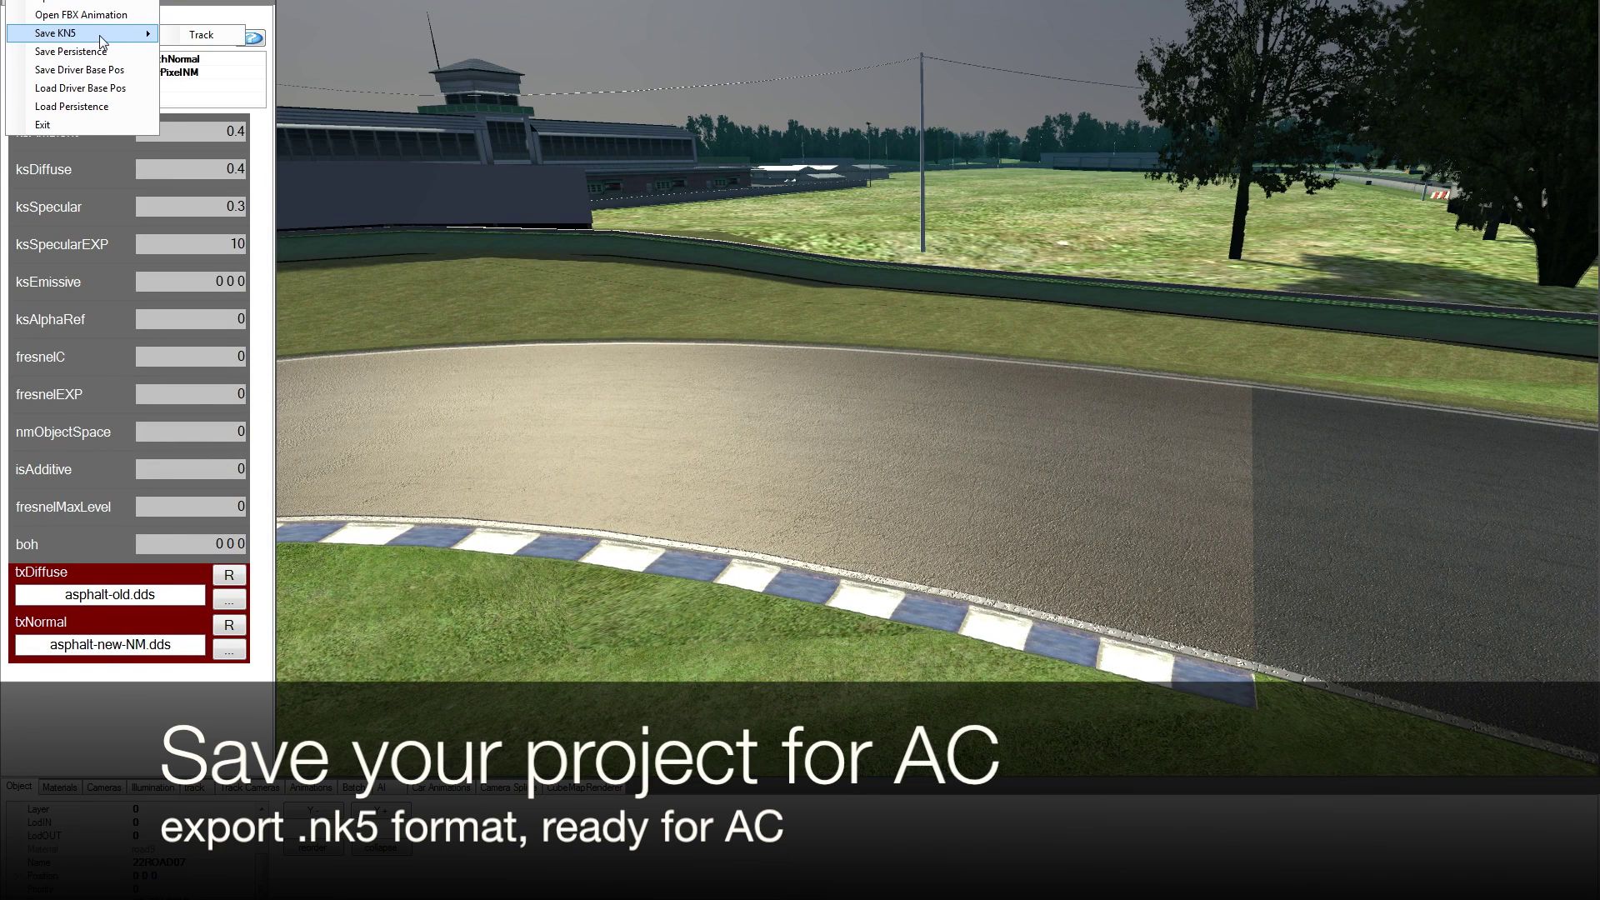
click(203, 35)
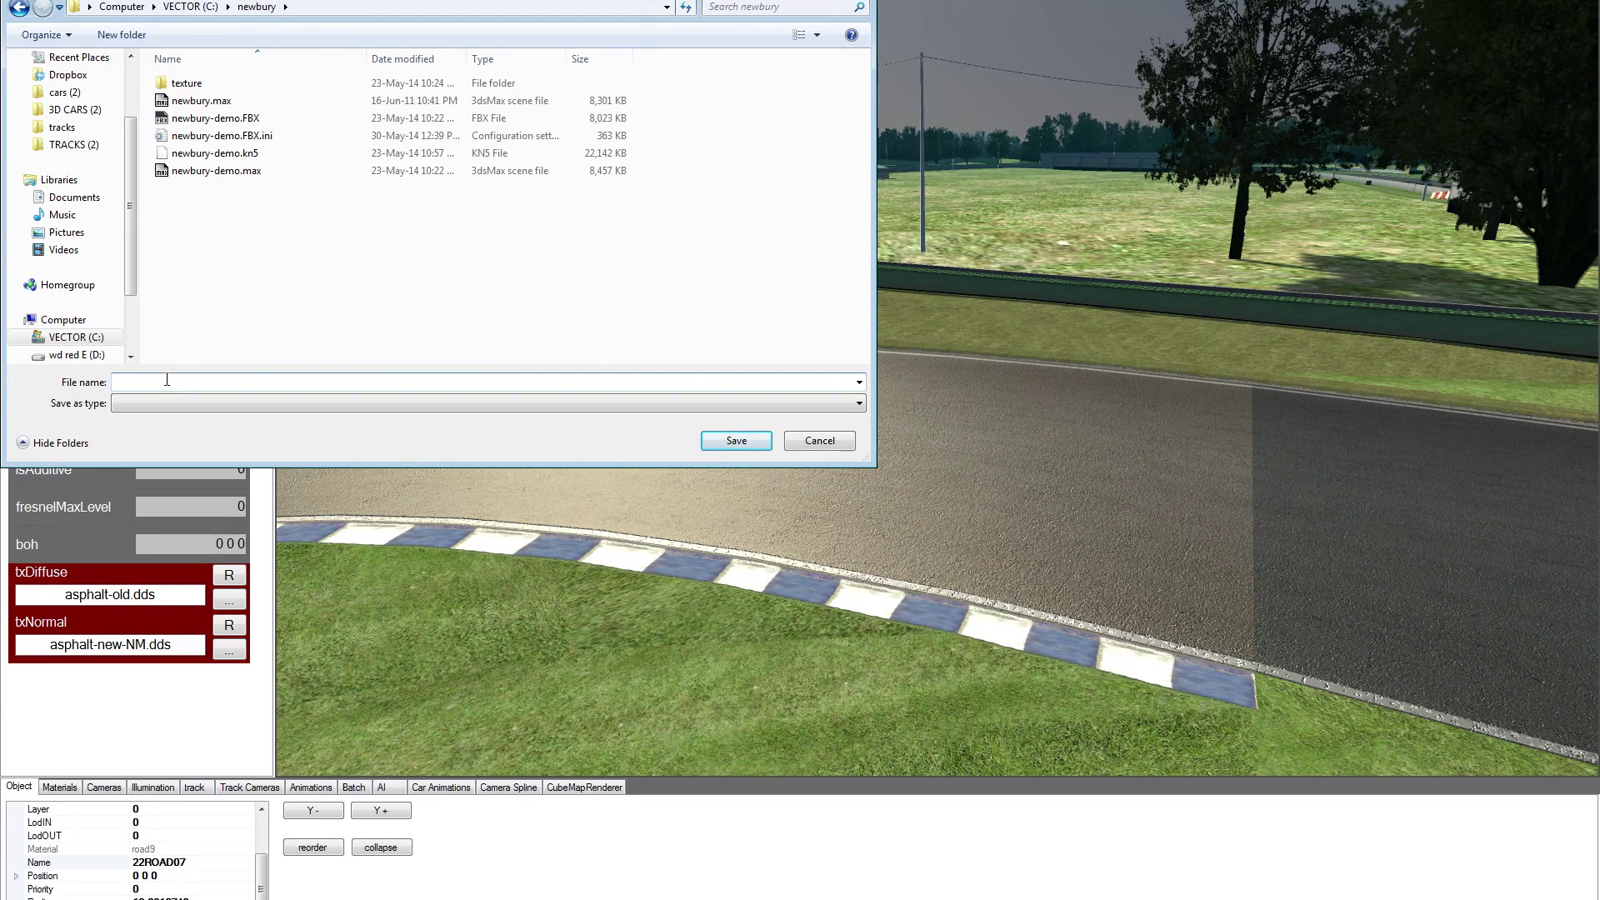
text(newbut)
key(BackSpace)
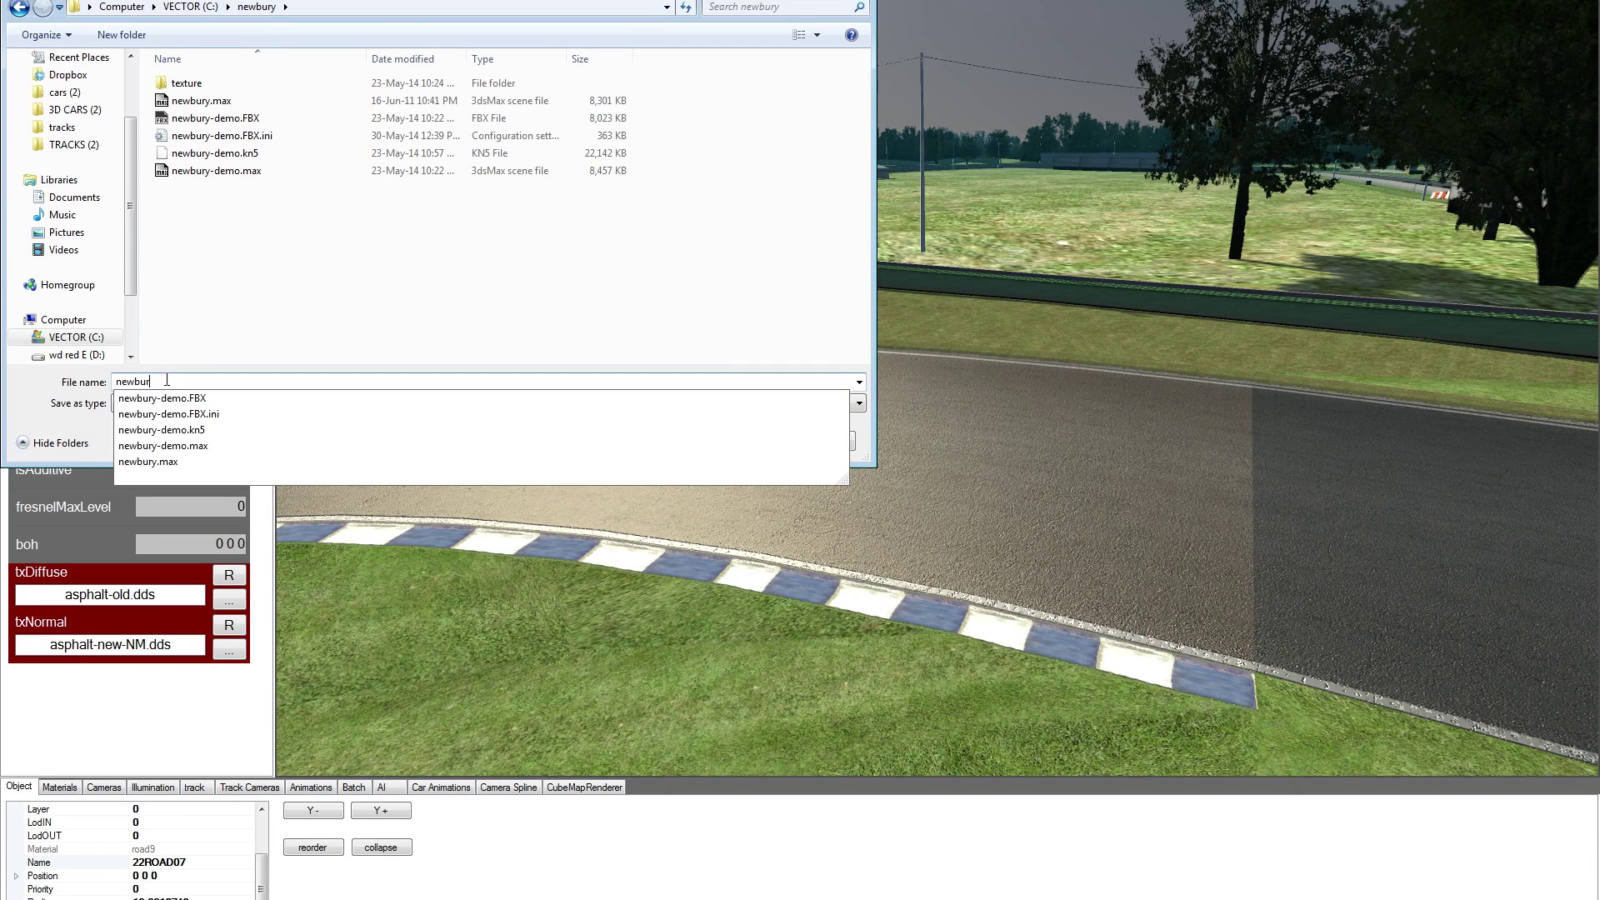
text(ry-demo.kn5)
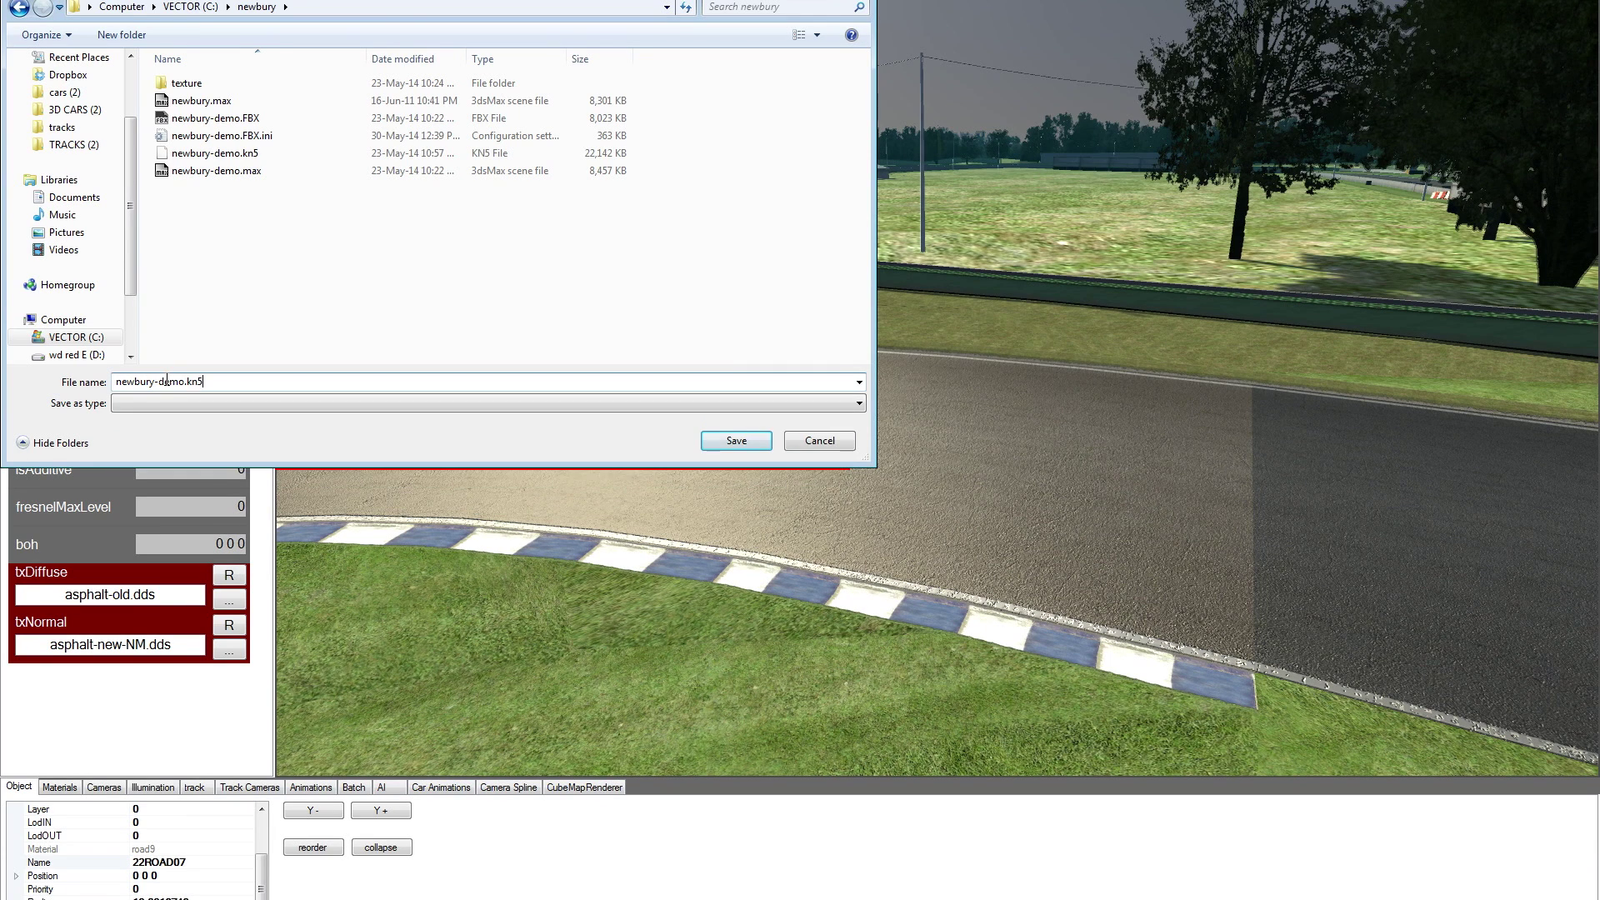
key(Return)
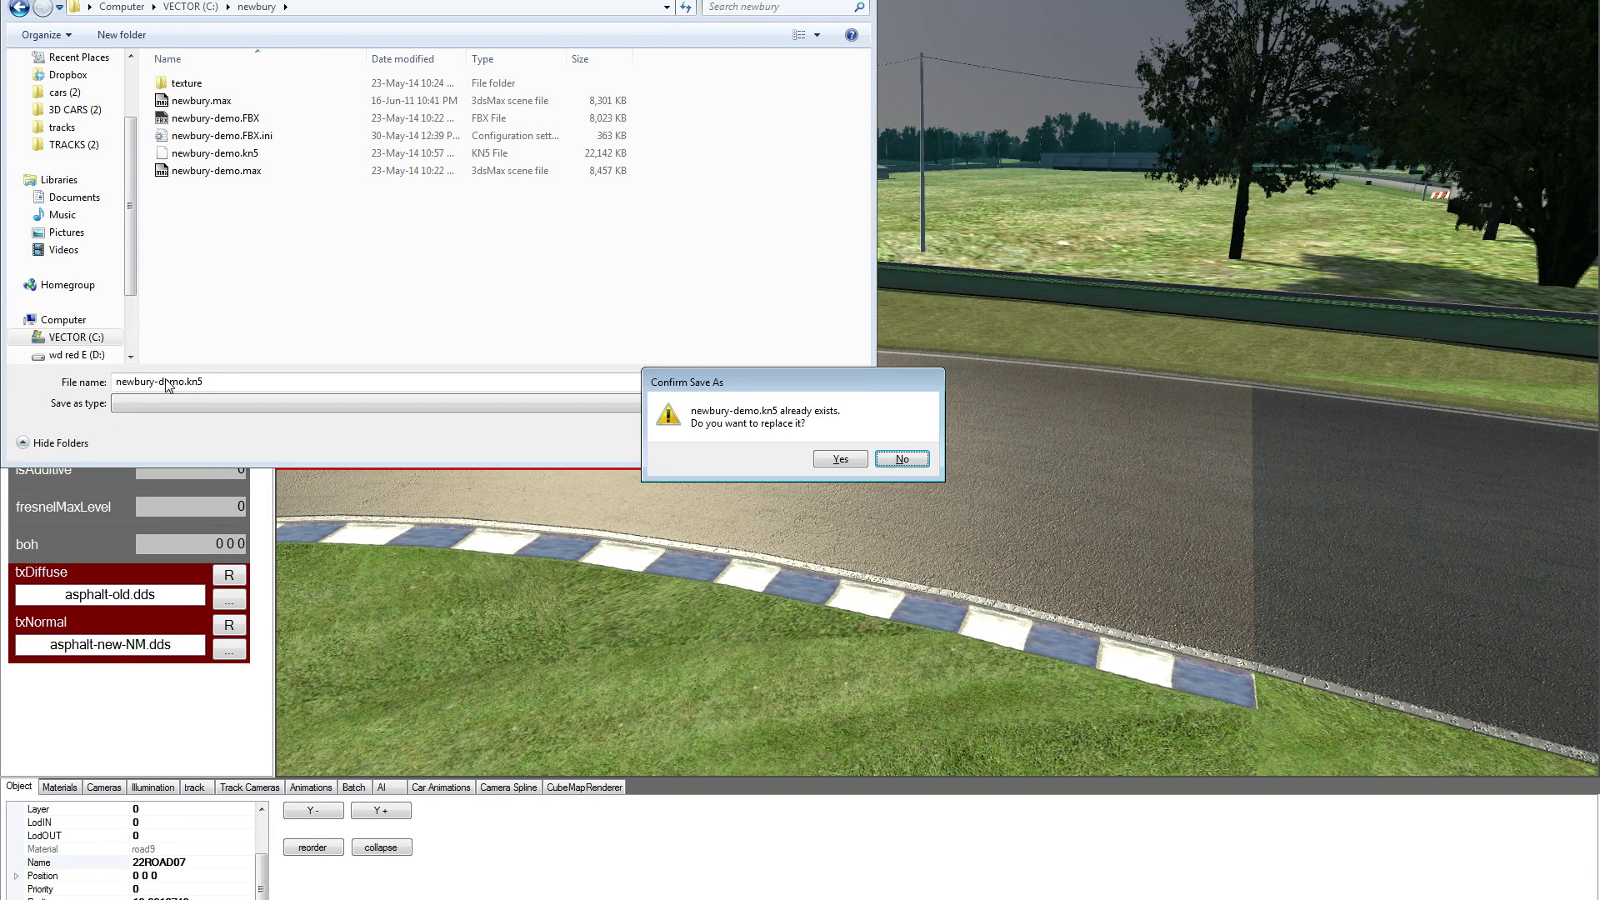
click(846, 461)
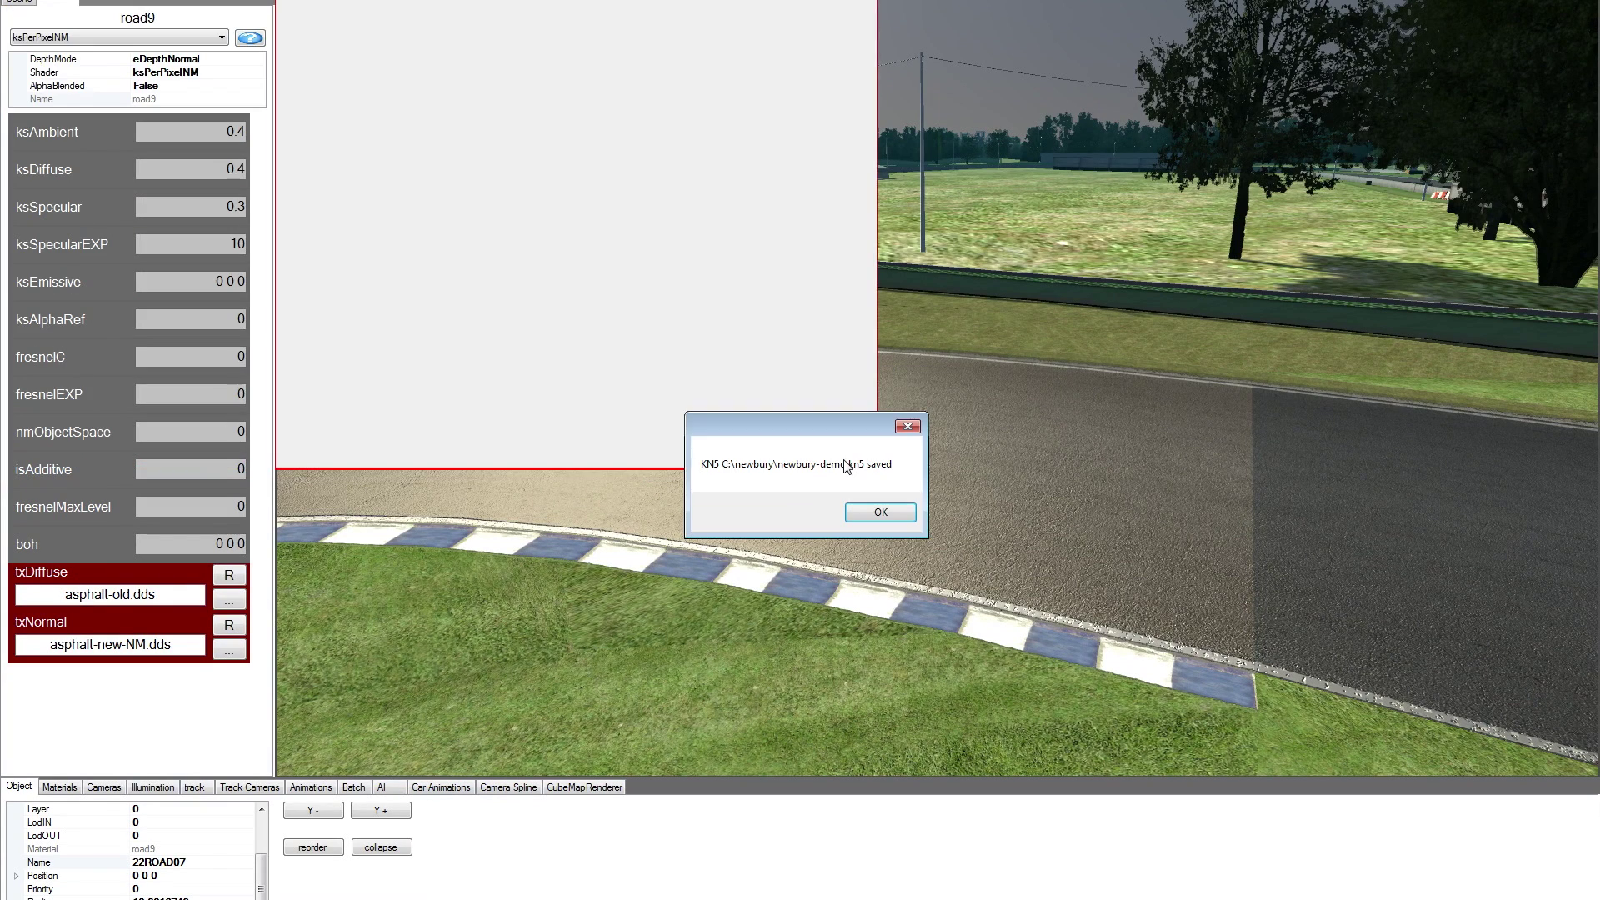
click(881, 514)
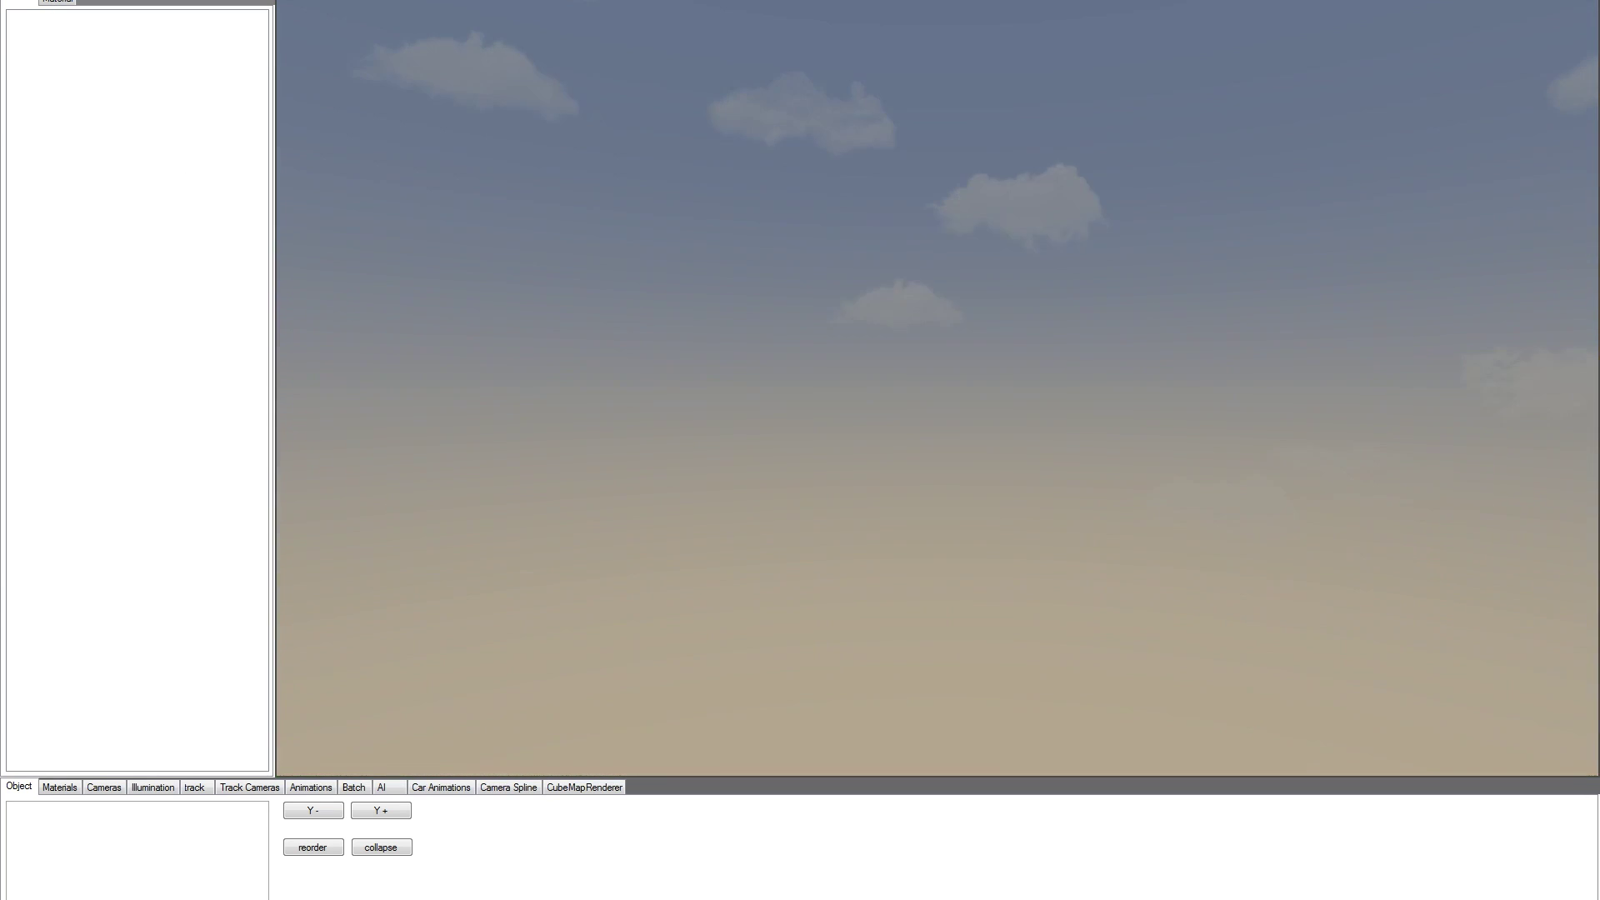
- Open newbury-demo.FBX in the empty scene and check the saved materials on the road and trees
click(18, 0)
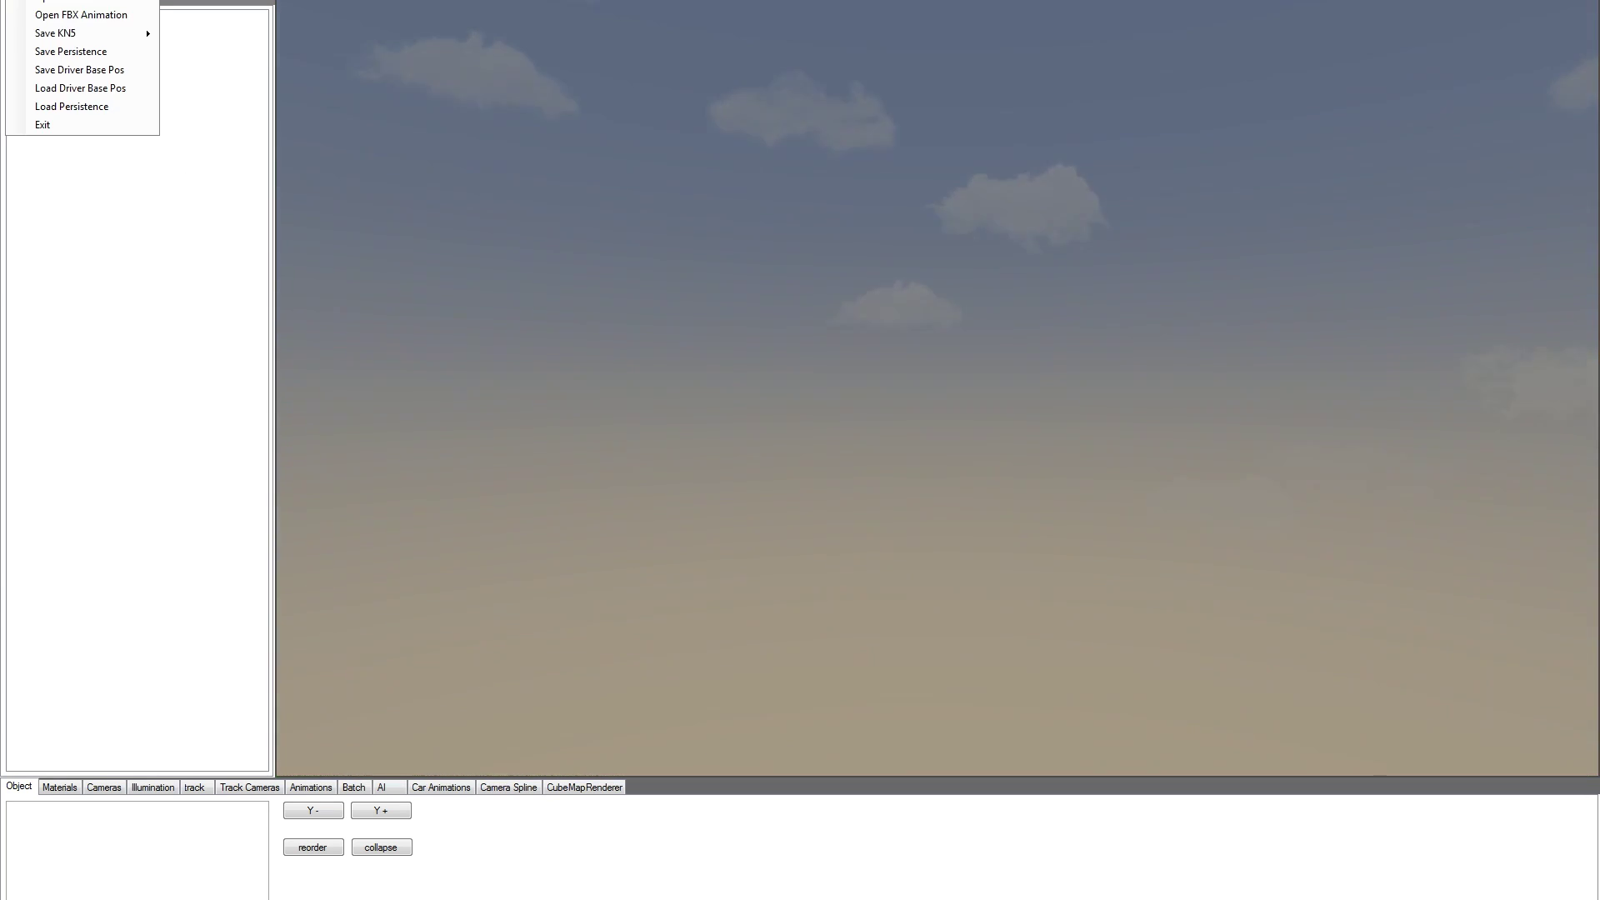
click(43, 4)
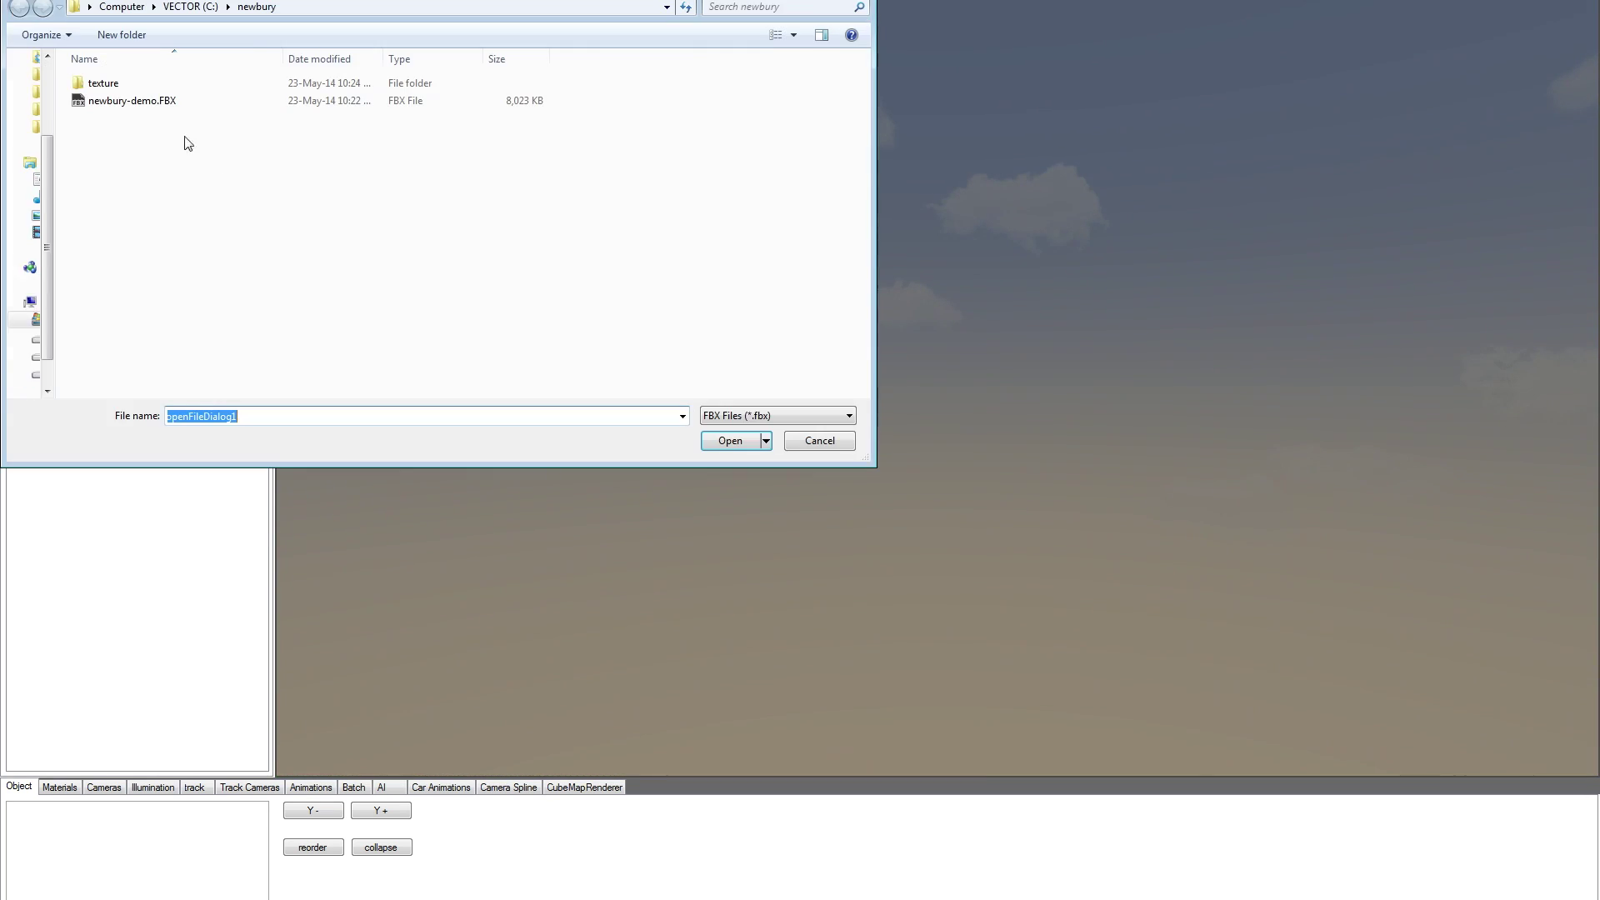
double_click(124, 101)
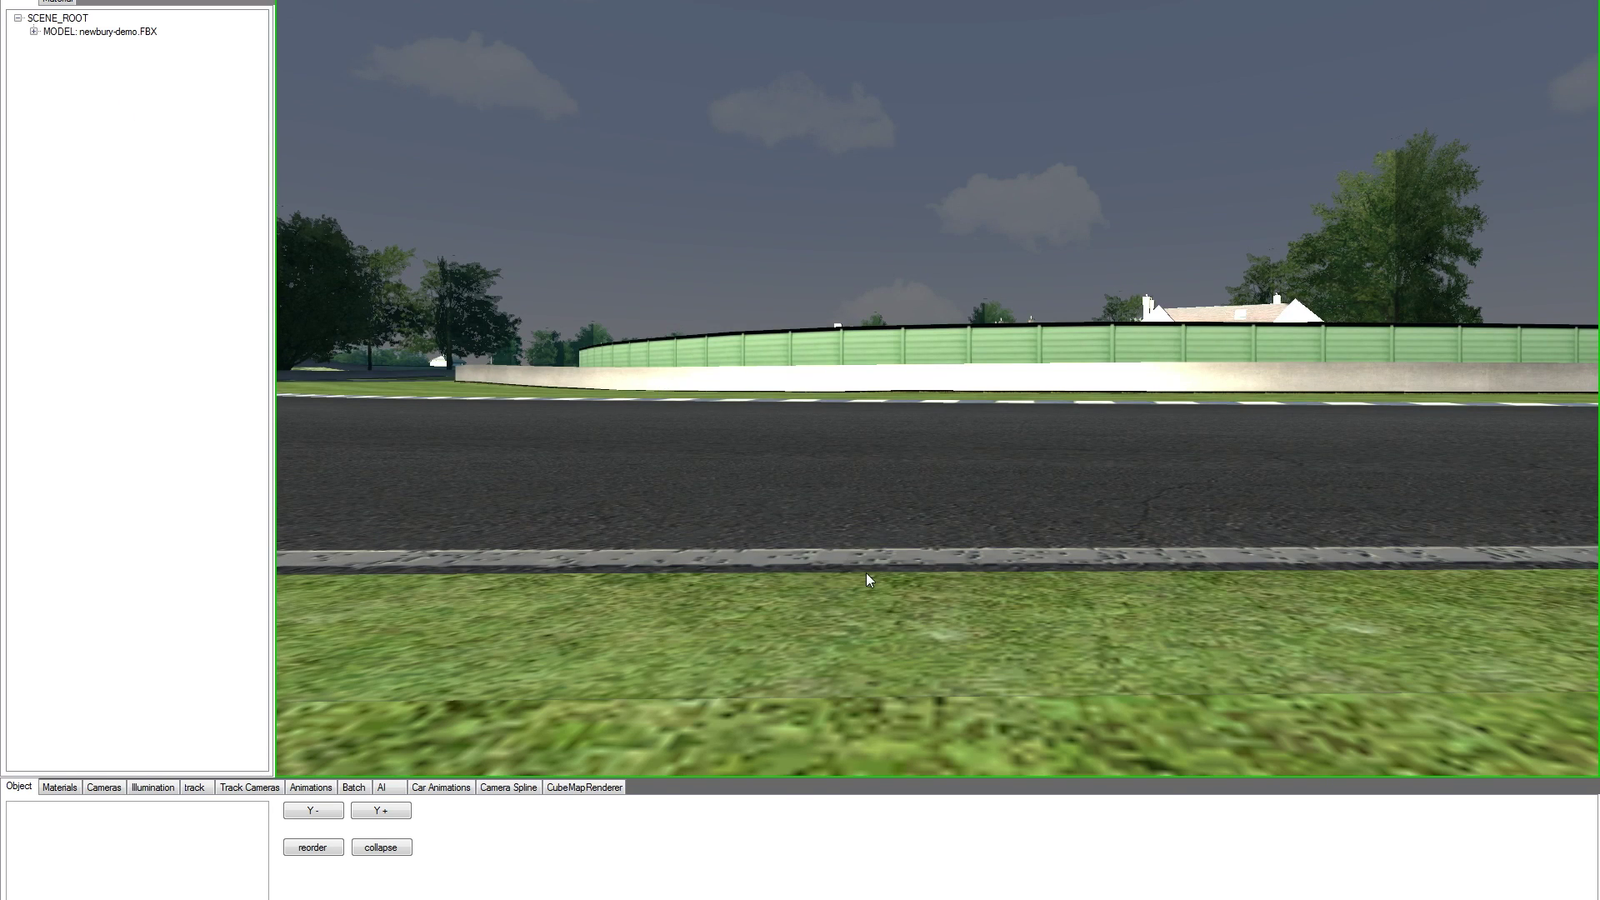
right_drag(987, 573, 953, 548)
key(Right)
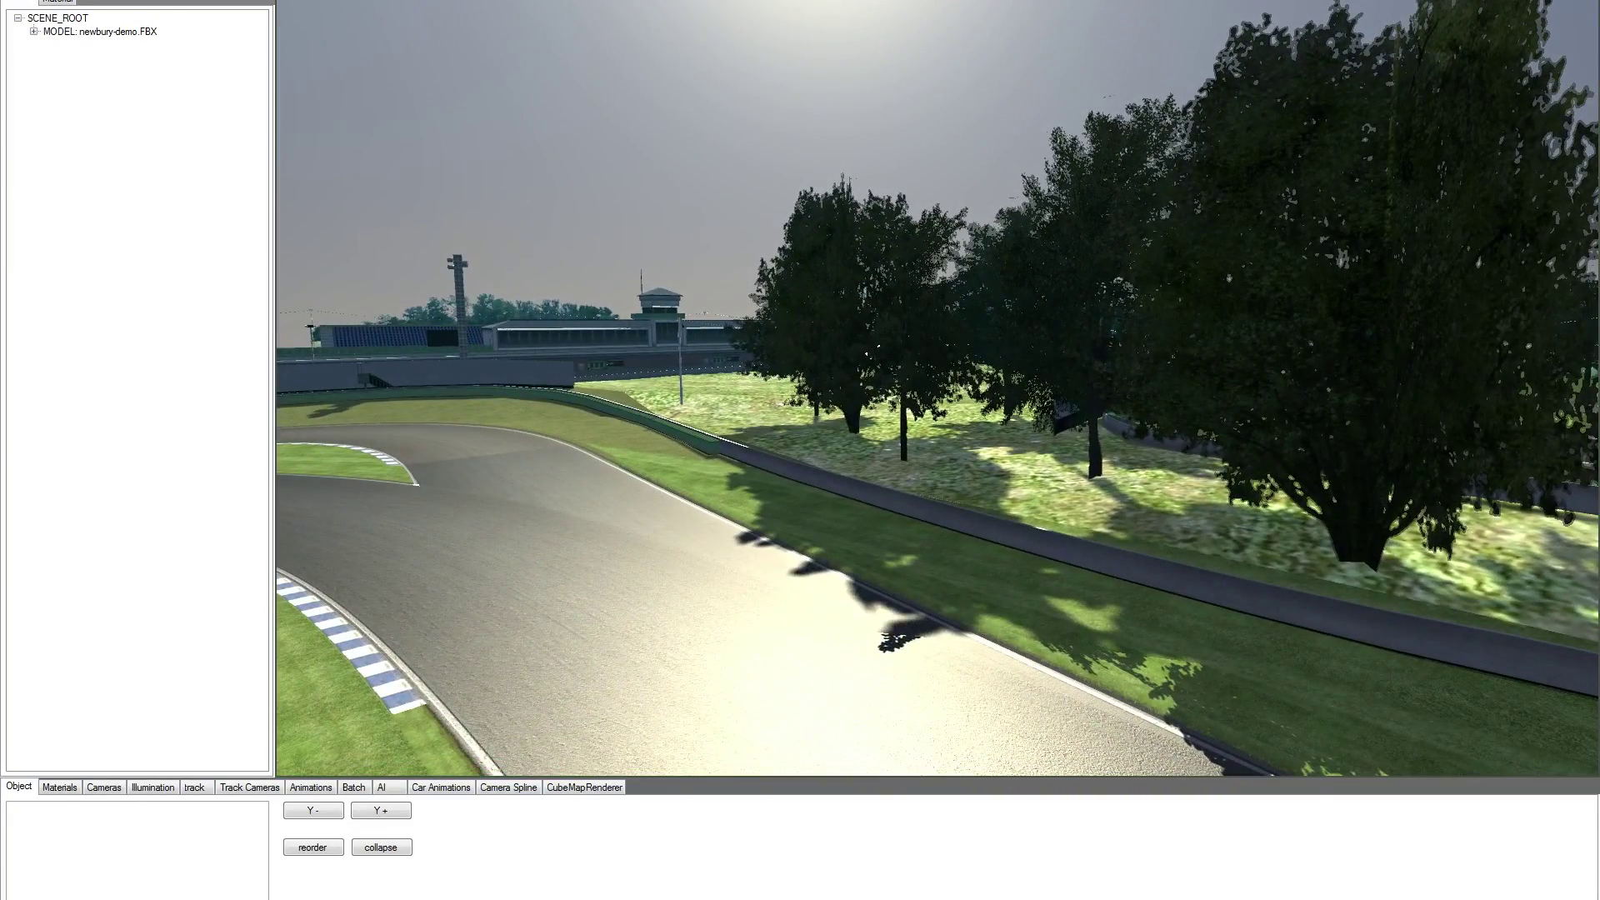